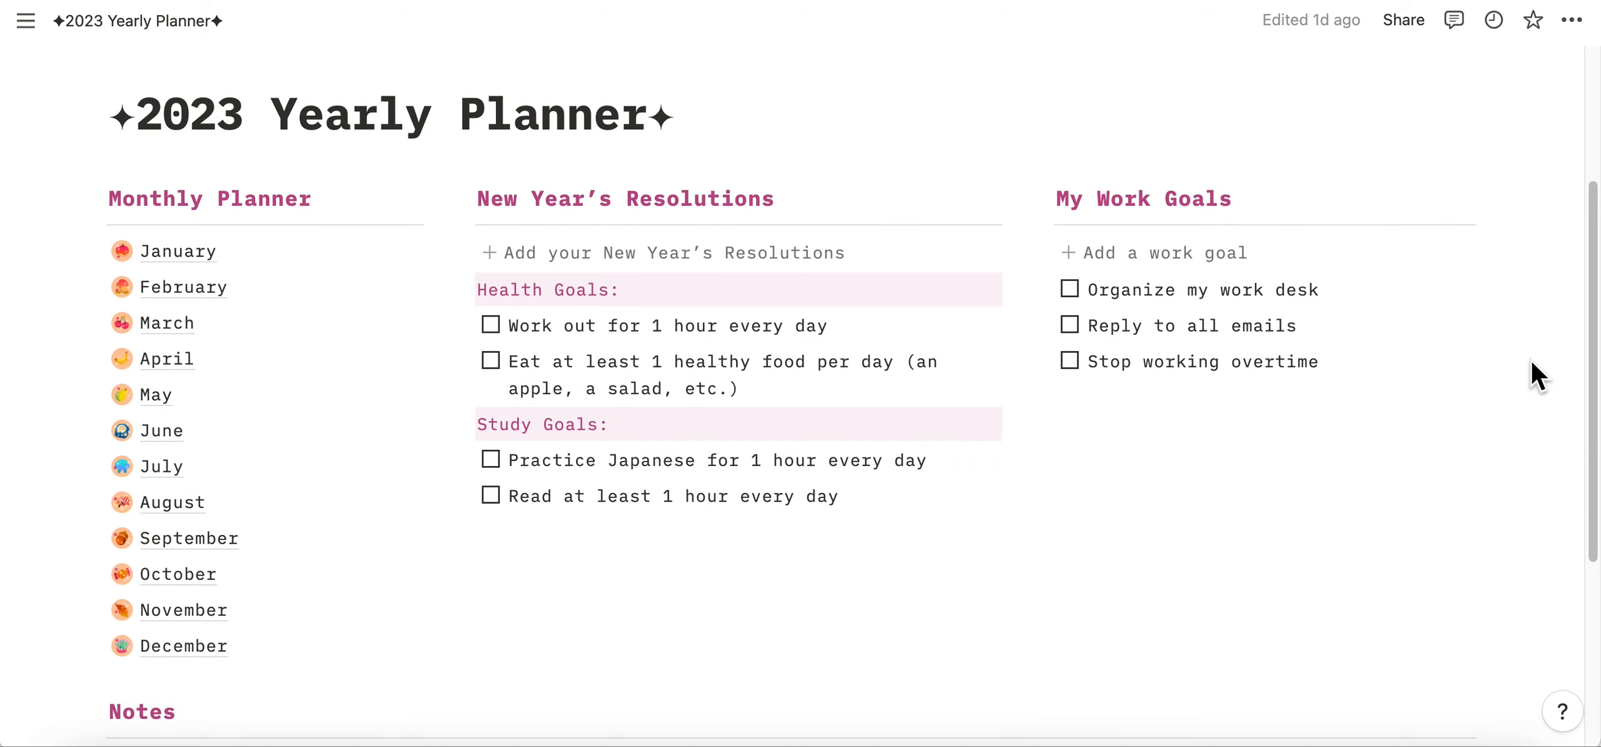
Replace the yearly planner's cover by uploading the orange banner file whose name ends in "er02.png".
{"action": "scroll", "coordinate": [1536, 375], "scroll_direction": "down", "scroll_amount": 5}
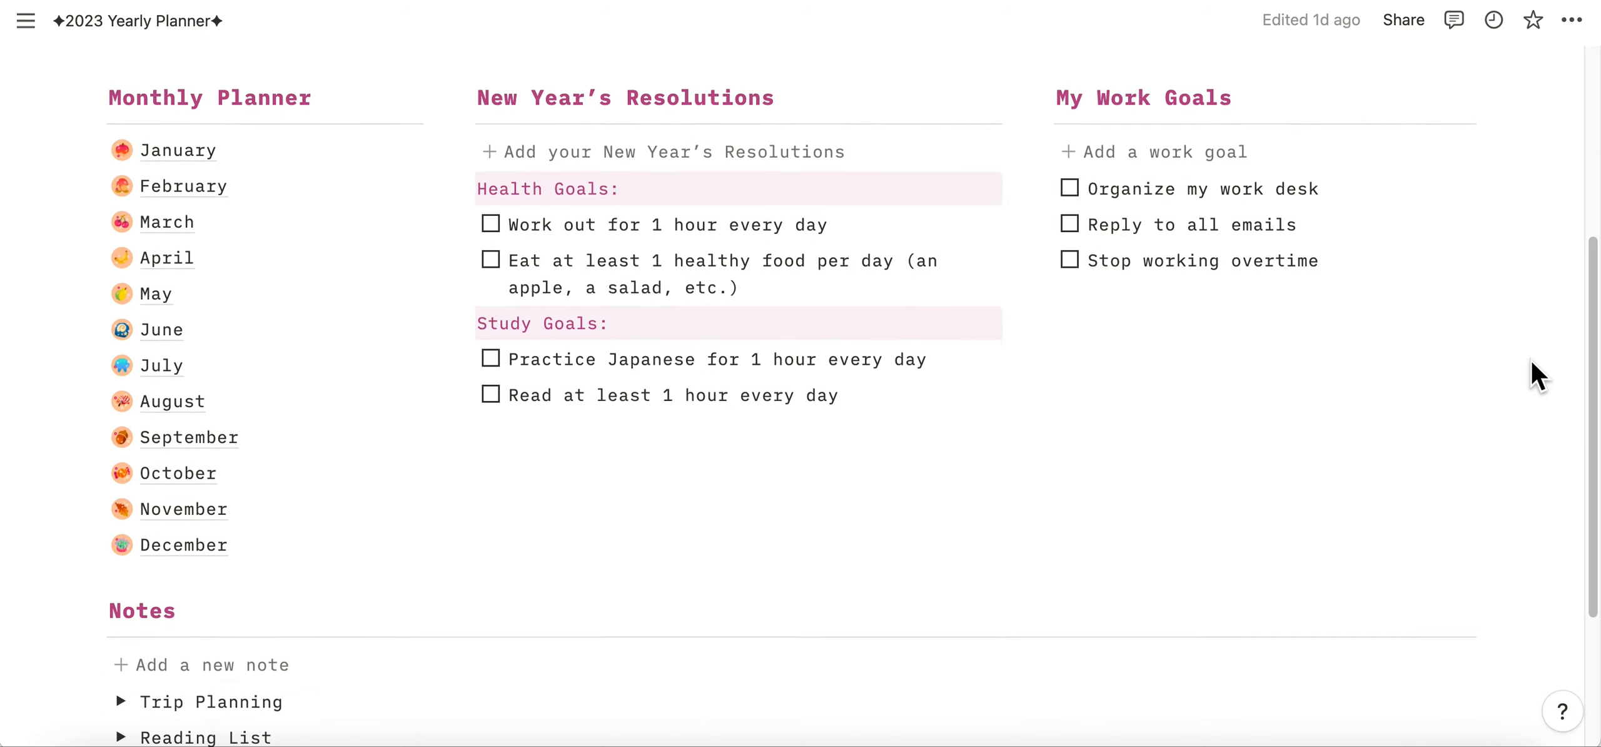
{"action": "scroll", "coordinate": [1536, 375], "scroll_direction": "down", "scroll_amount": 1}
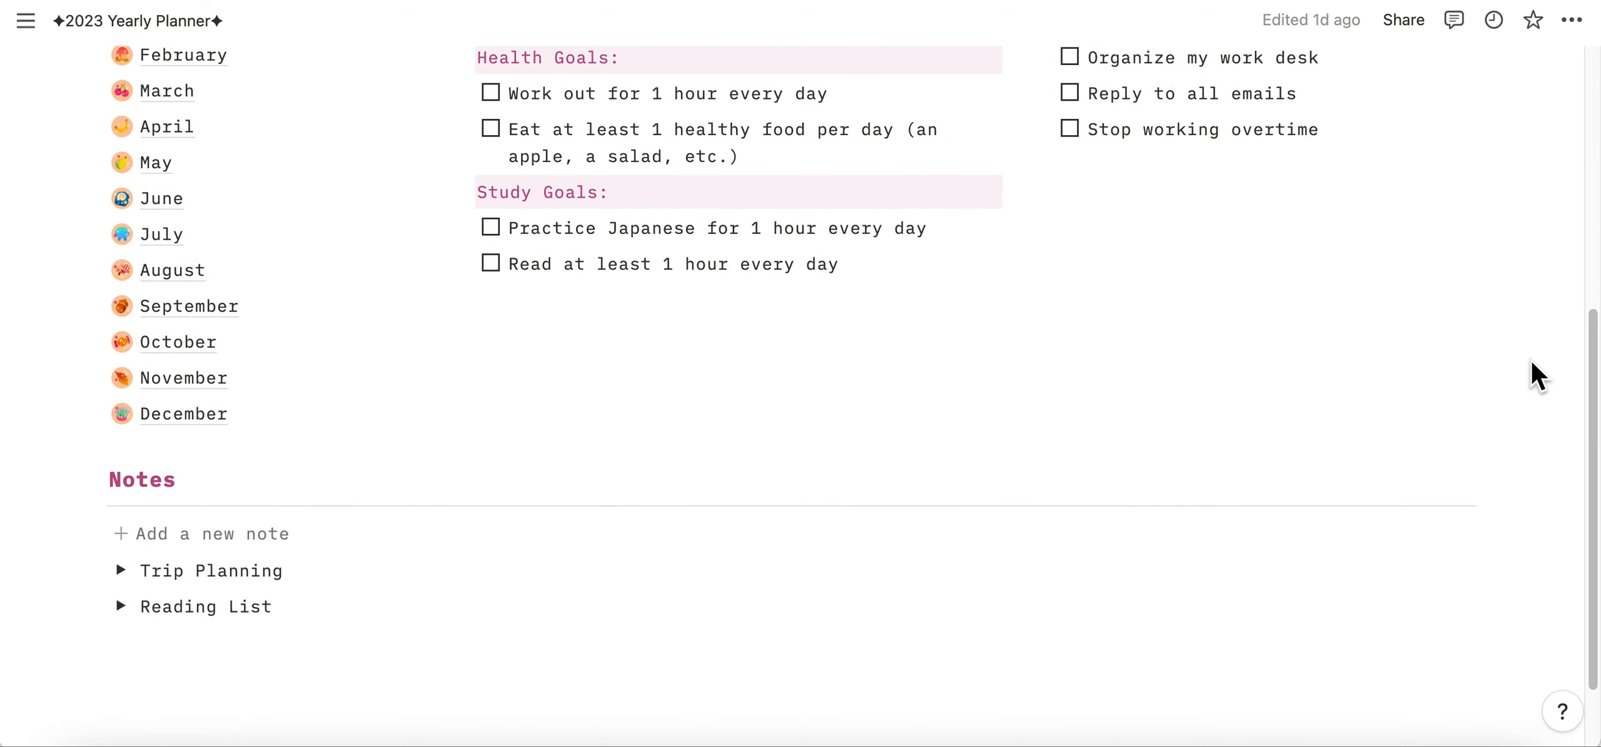
{"action": "scroll", "coordinate": [1532, 362], "scroll_direction": "up", "scroll_amount": 10}
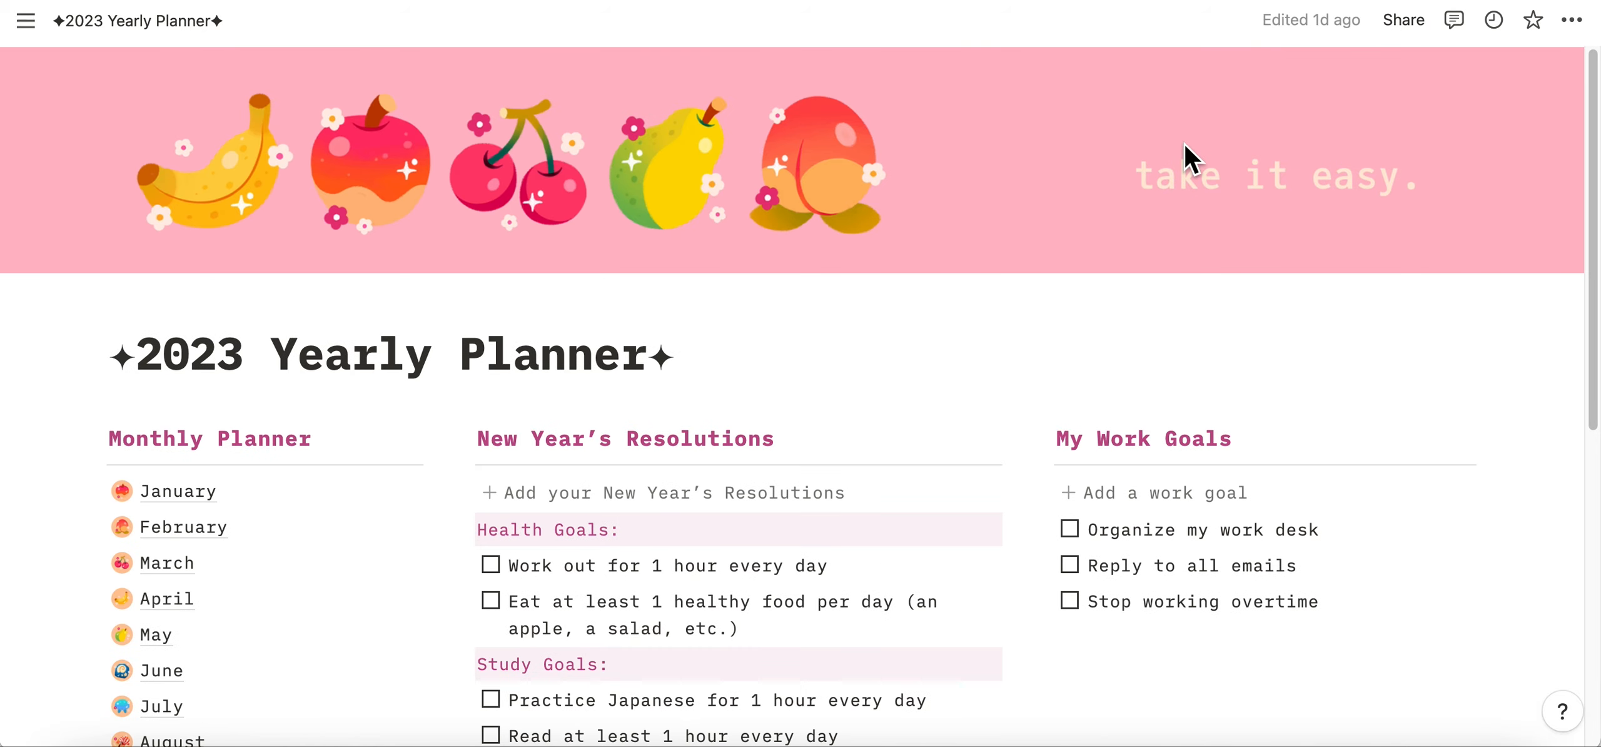
{"action": "mouse_move", "coordinate": [1144, 192]}
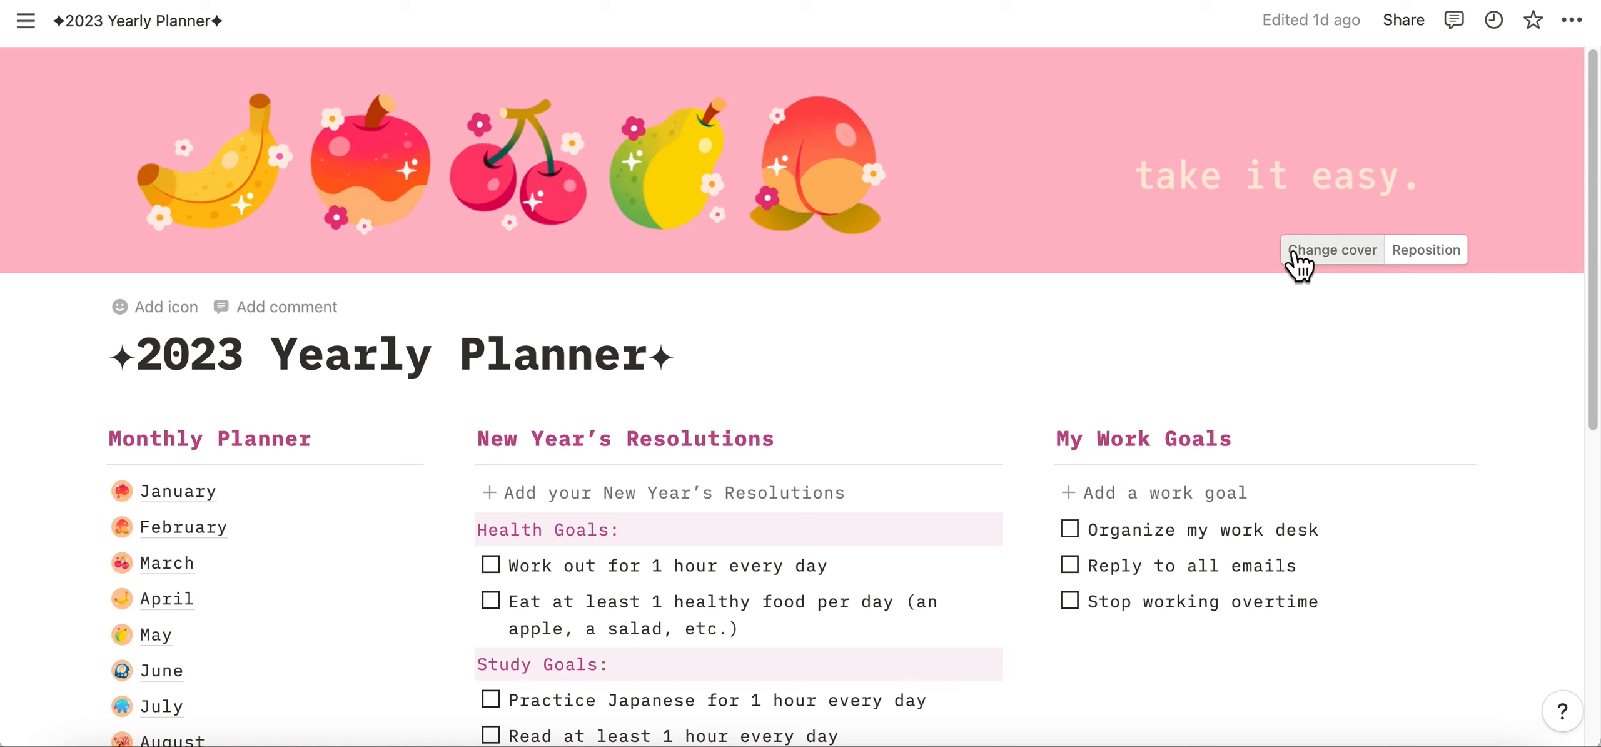
{"action": "left_click", "coordinate": [1367, 256]}
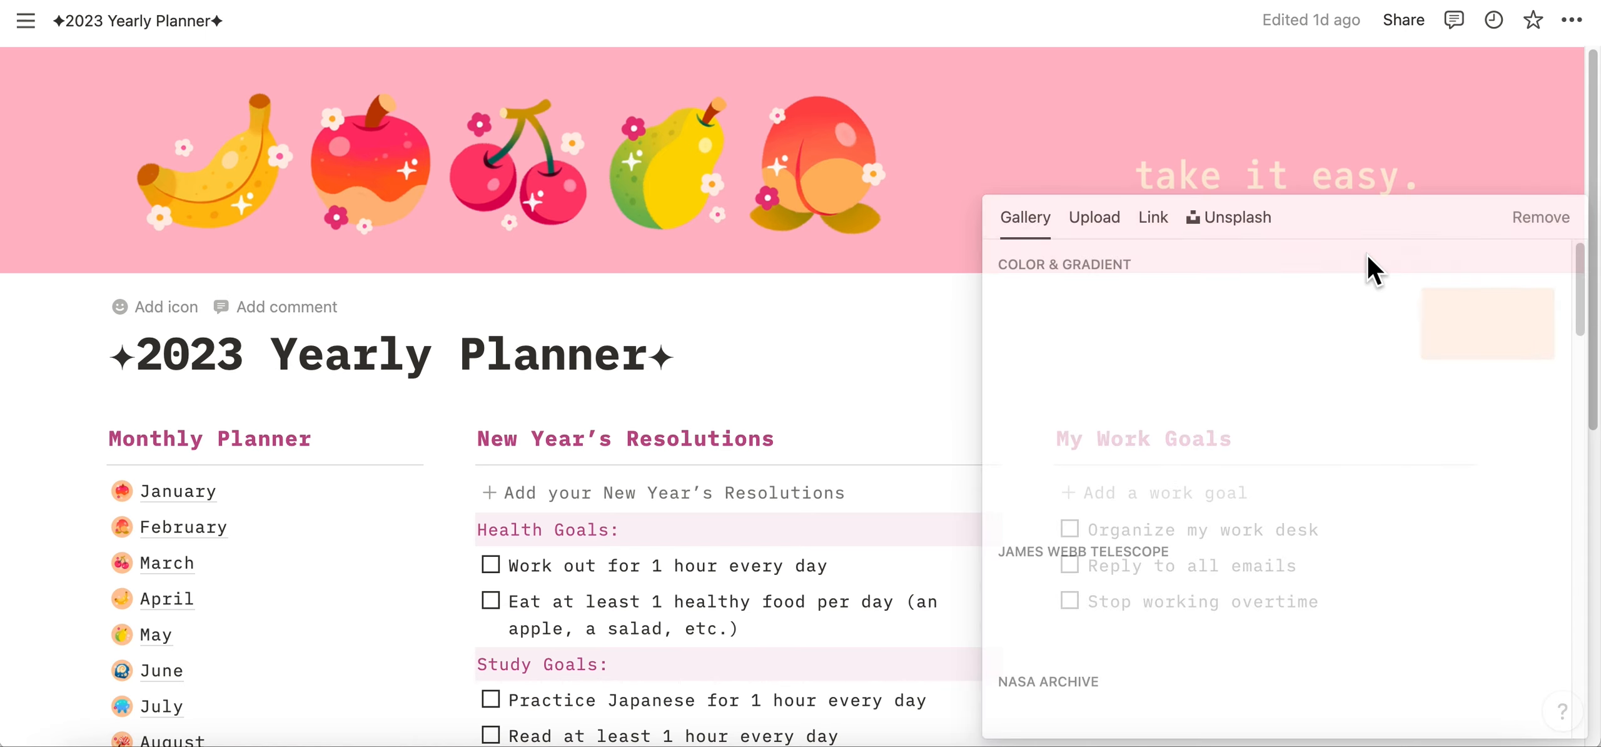
{"action": "left_click", "coordinate": [1104, 226]}
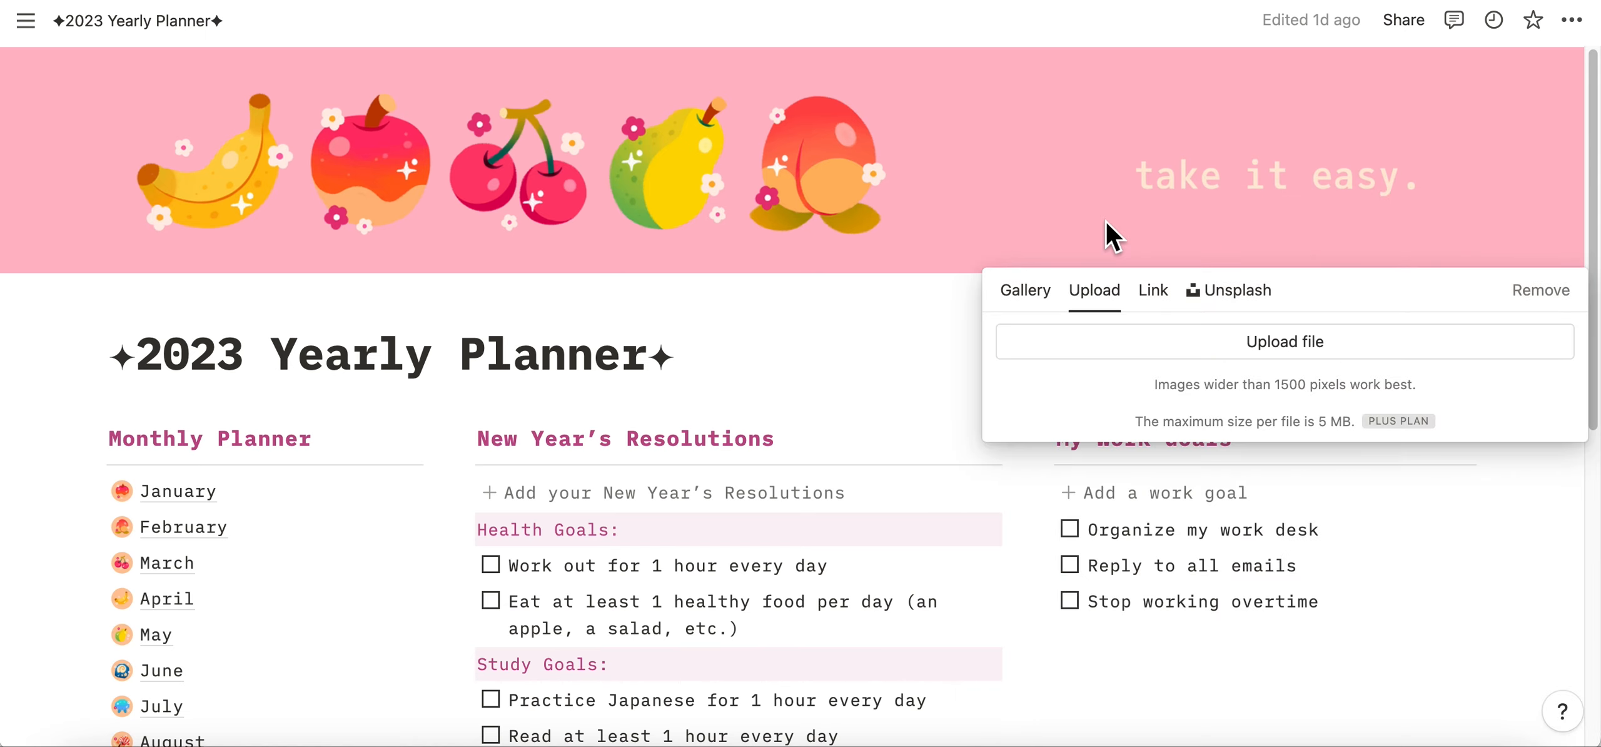
{"action": "left_click", "coordinate": [1263, 346]}
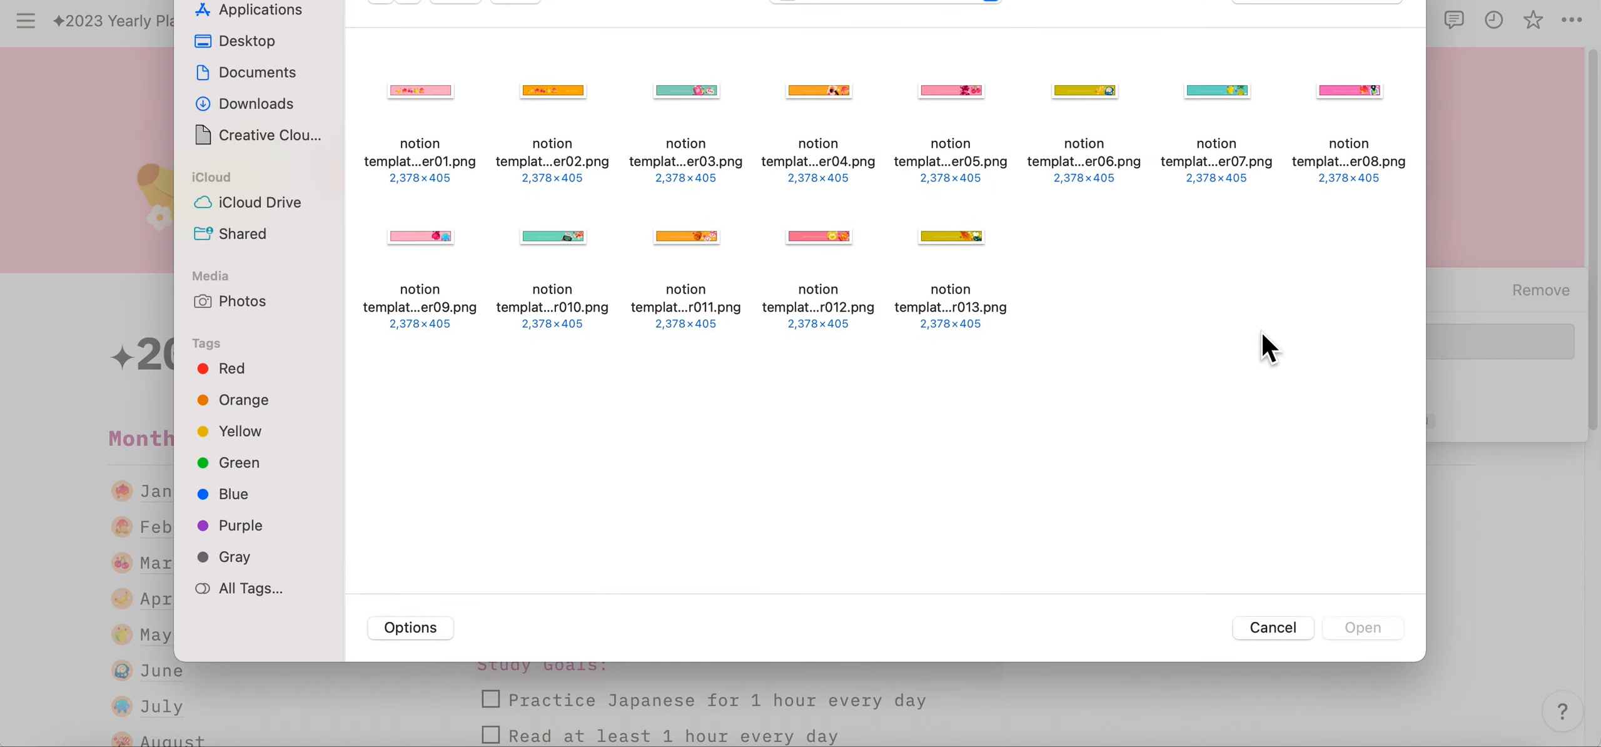
{"action": "left_click", "coordinate": [525, 97]}
{"action": "left_click", "coordinate": [1376, 628]}
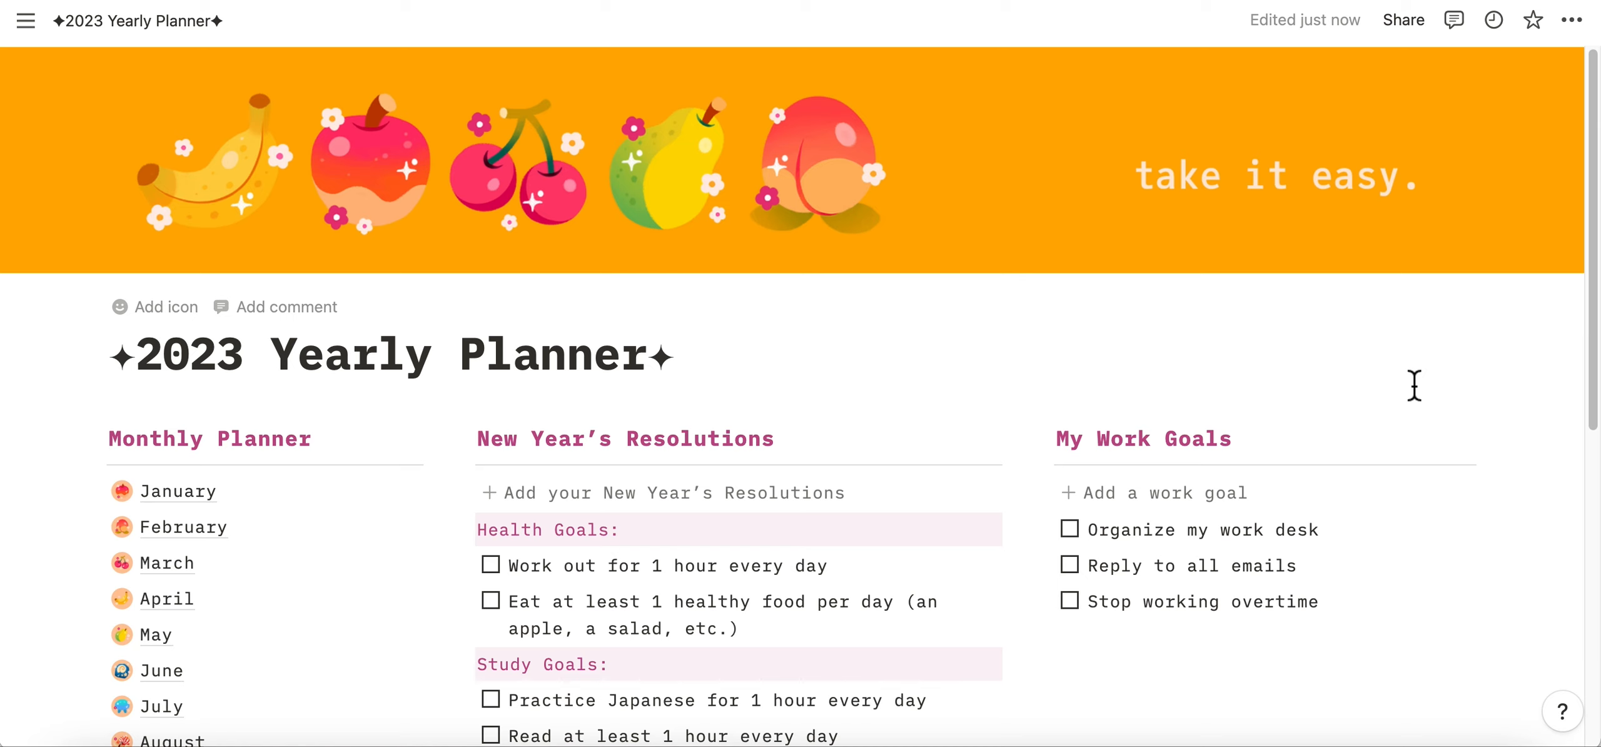
Open the January page from the Monthly Planner list, look over its sections, and return to the yearly planner.
{"action": "scroll", "coordinate": [67, 309], "scroll_direction": "down", "scroll_amount": 4}
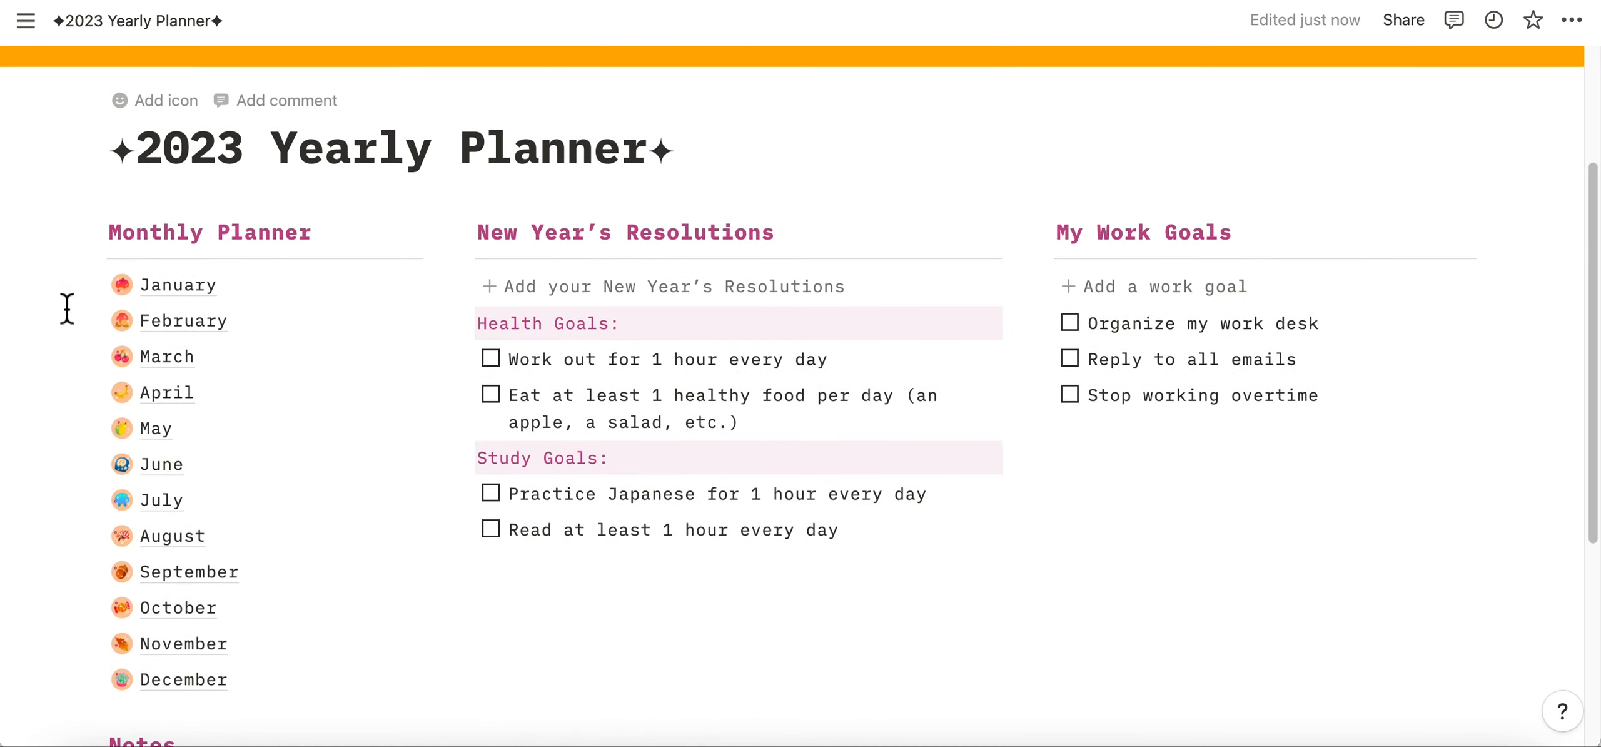
{"action": "left_click", "coordinate": [201, 264]}
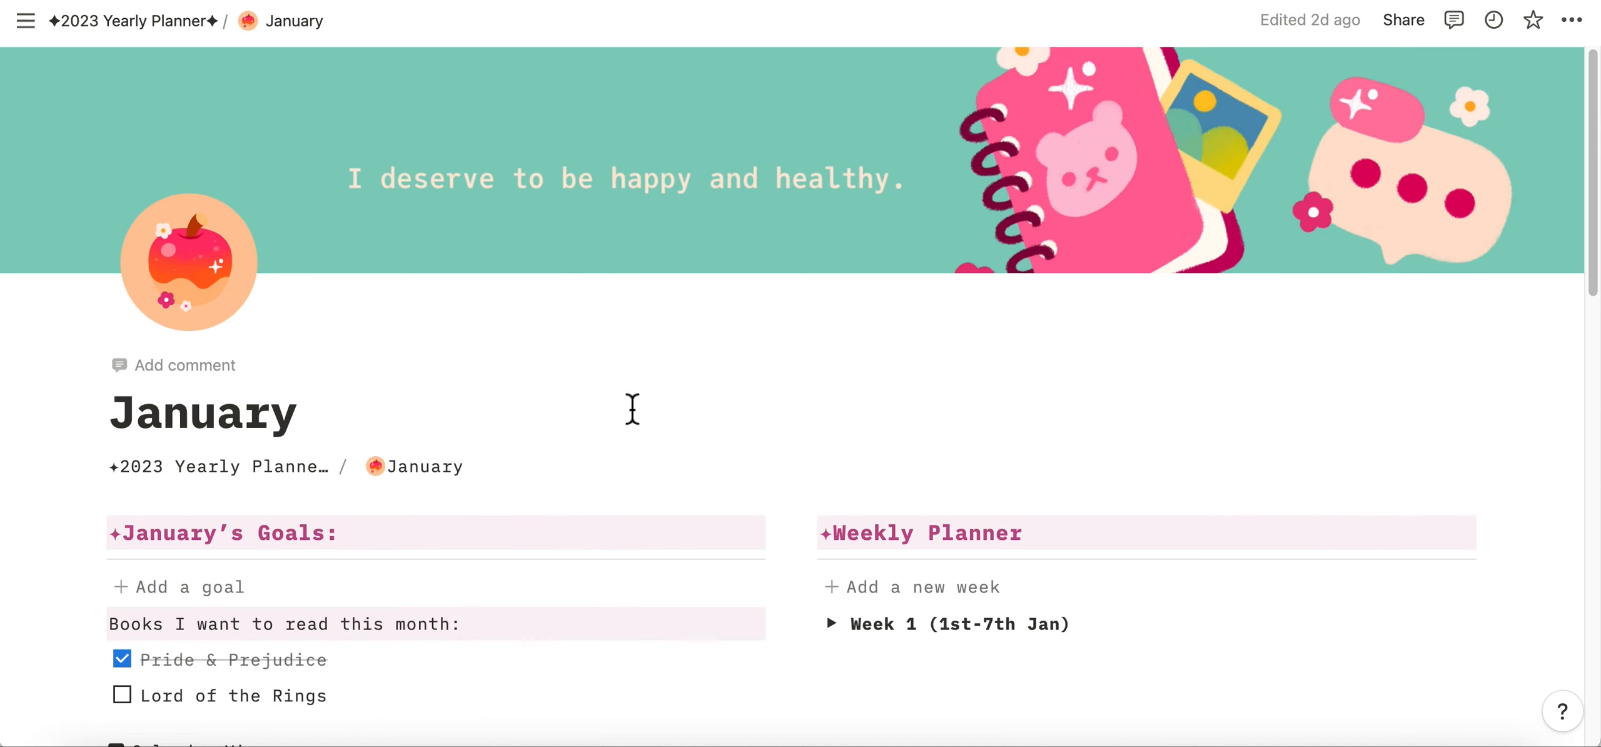
{"action": "scroll", "coordinate": [632, 409], "scroll_direction": "down", "scroll_amount": 3}
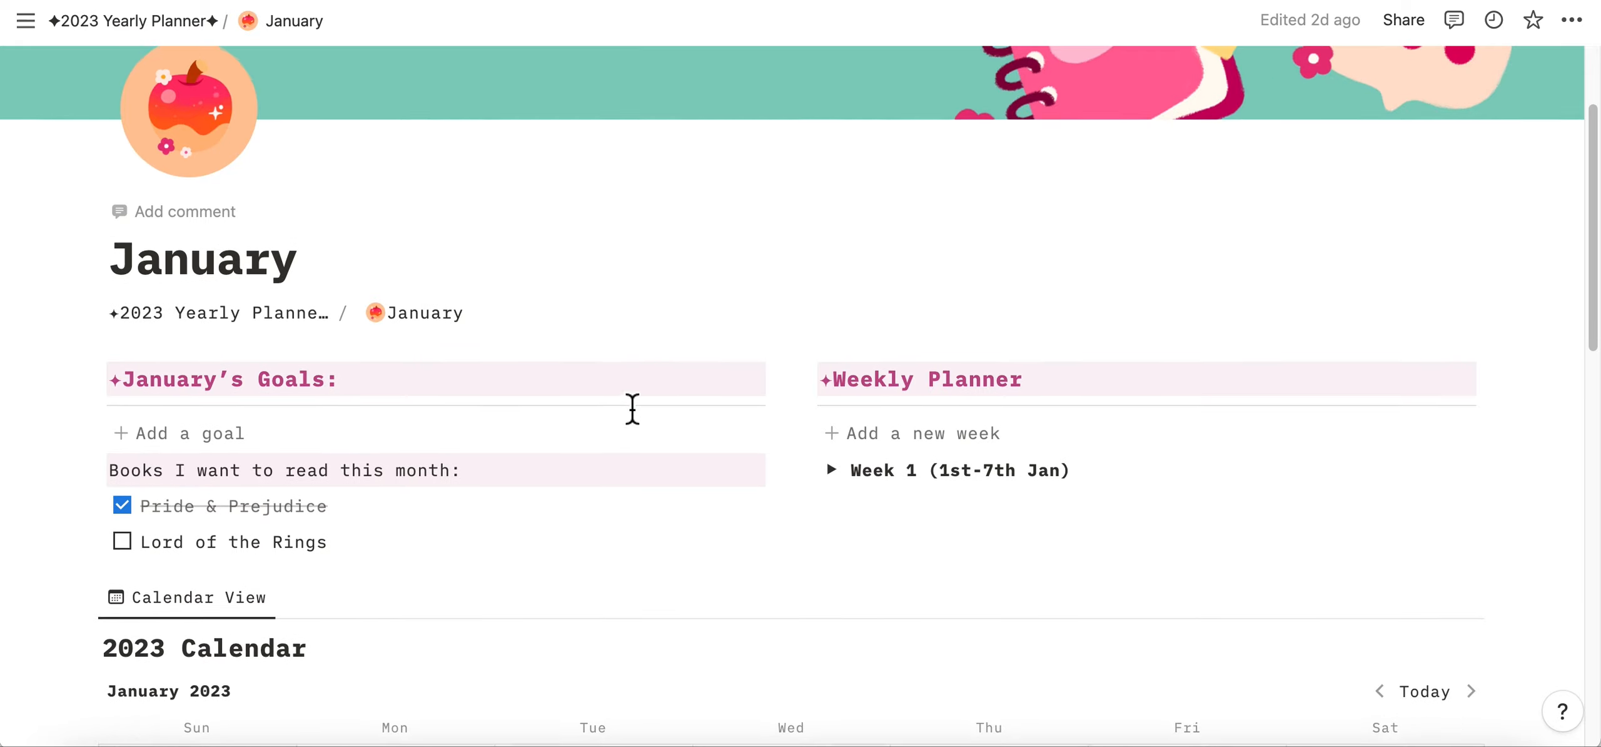
{"action": "scroll", "coordinate": [632, 410], "scroll_direction": "up", "scroll_amount": 1}
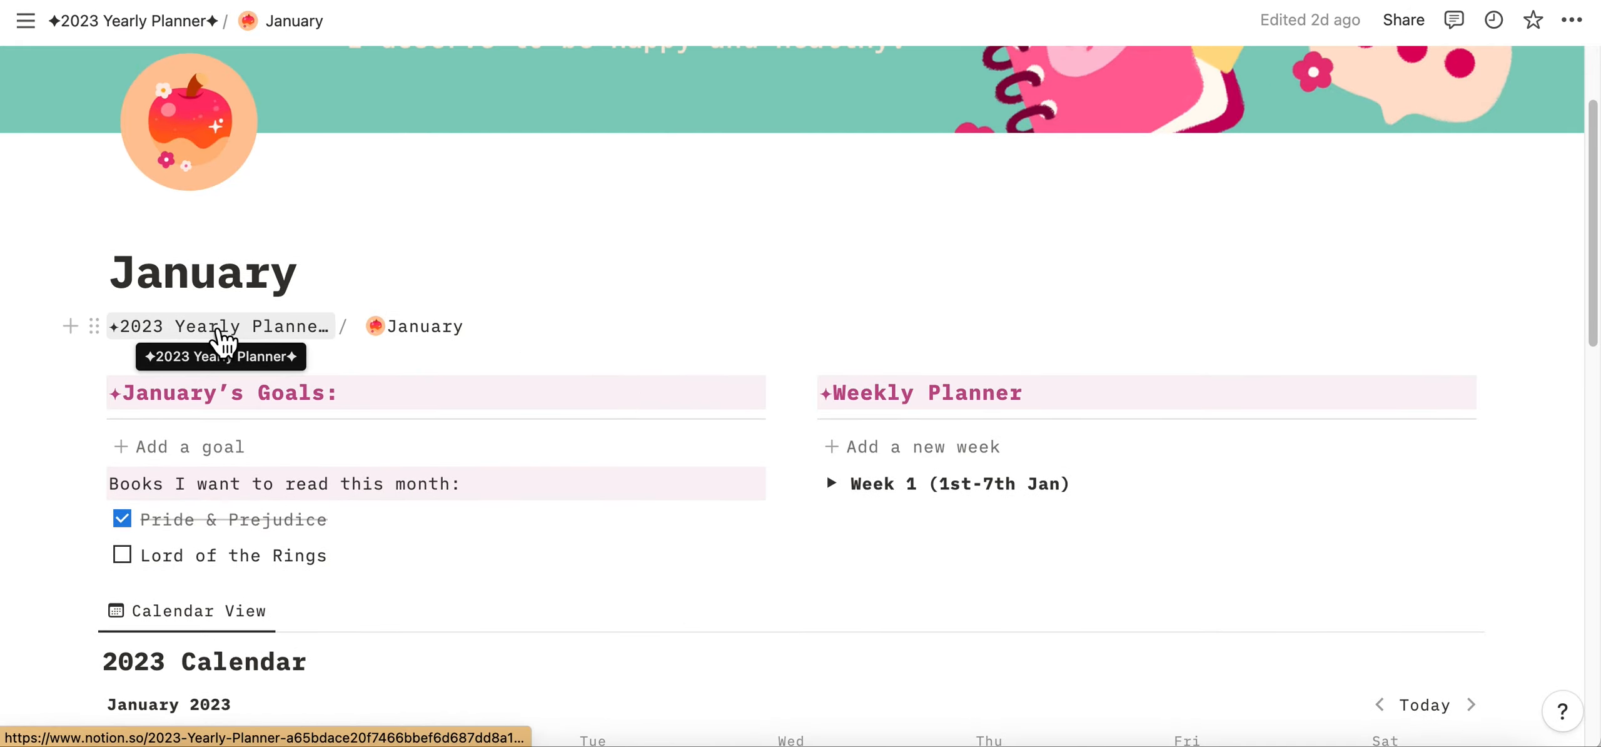
{"action": "left_click", "coordinate": [221, 341]}
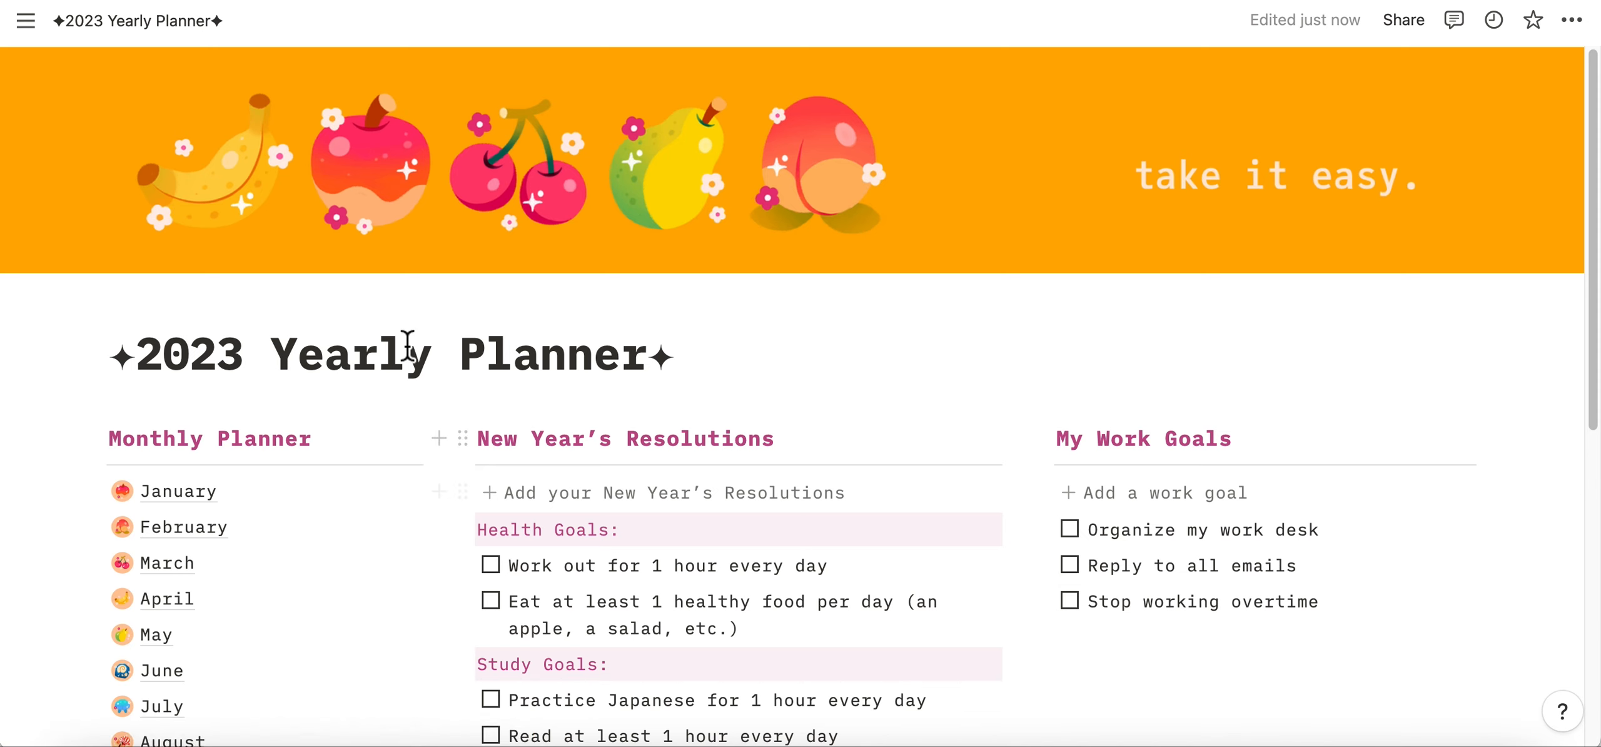
Open the March page from the Monthly Planner list and review its goals, weekly planner and calendar.
{"action": "scroll", "coordinate": [406, 357], "scroll_direction": "down", "scroll_amount": 5}
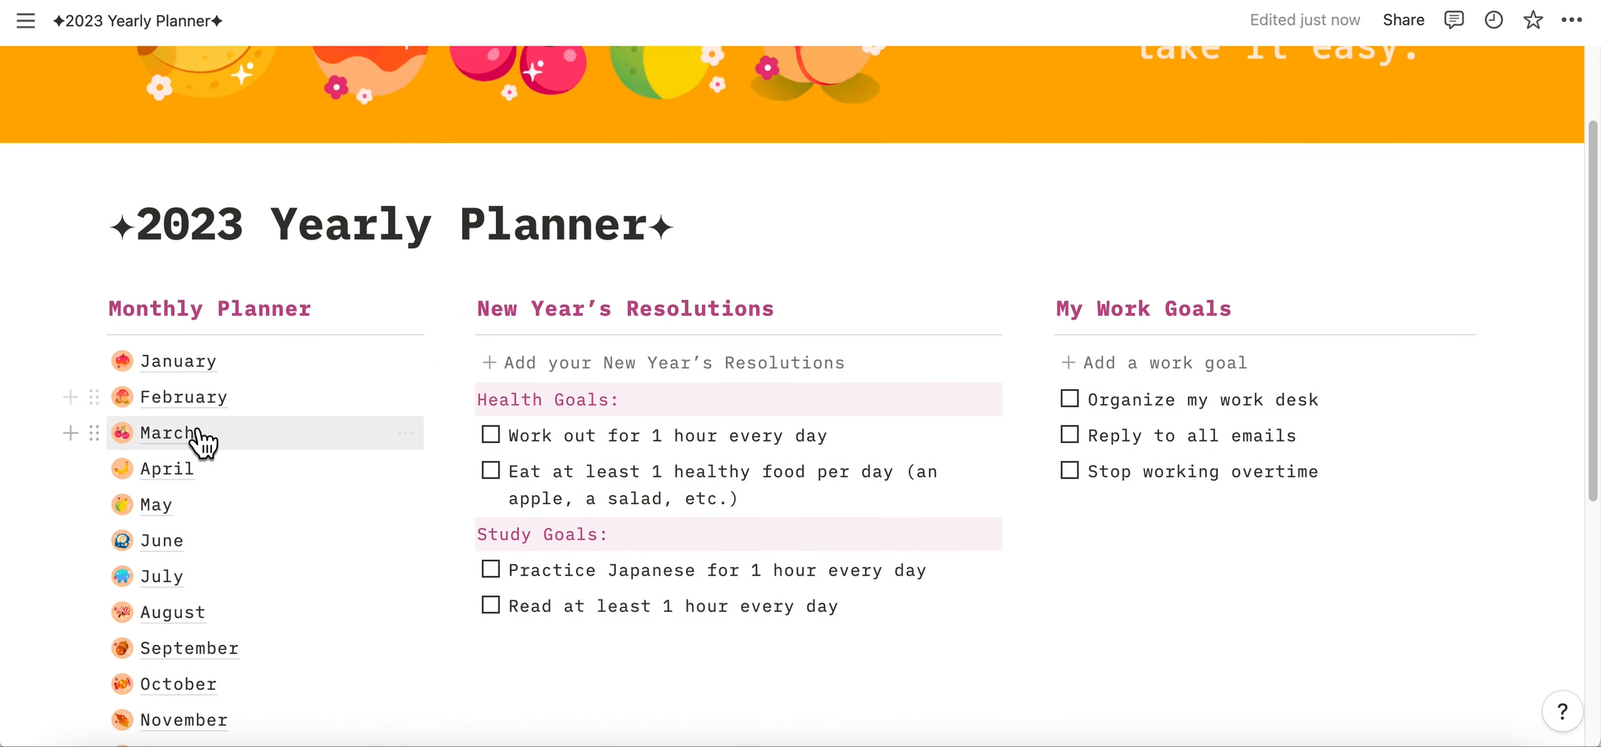
{"action": "left_click", "coordinate": [174, 446]}
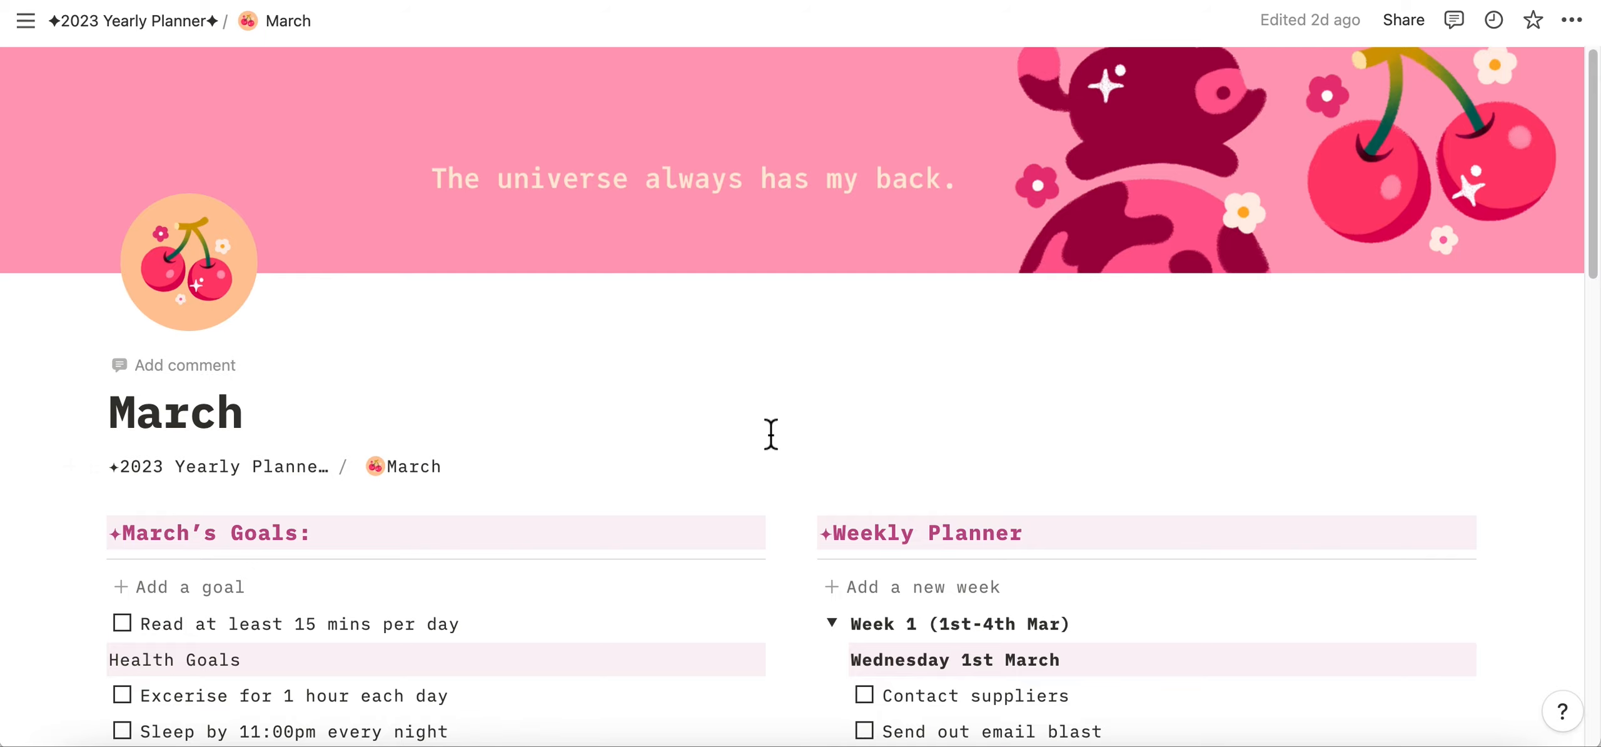
{"action": "scroll", "coordinate": [771, 434], "scroll_direction": "down", "scroll_amount": 8}
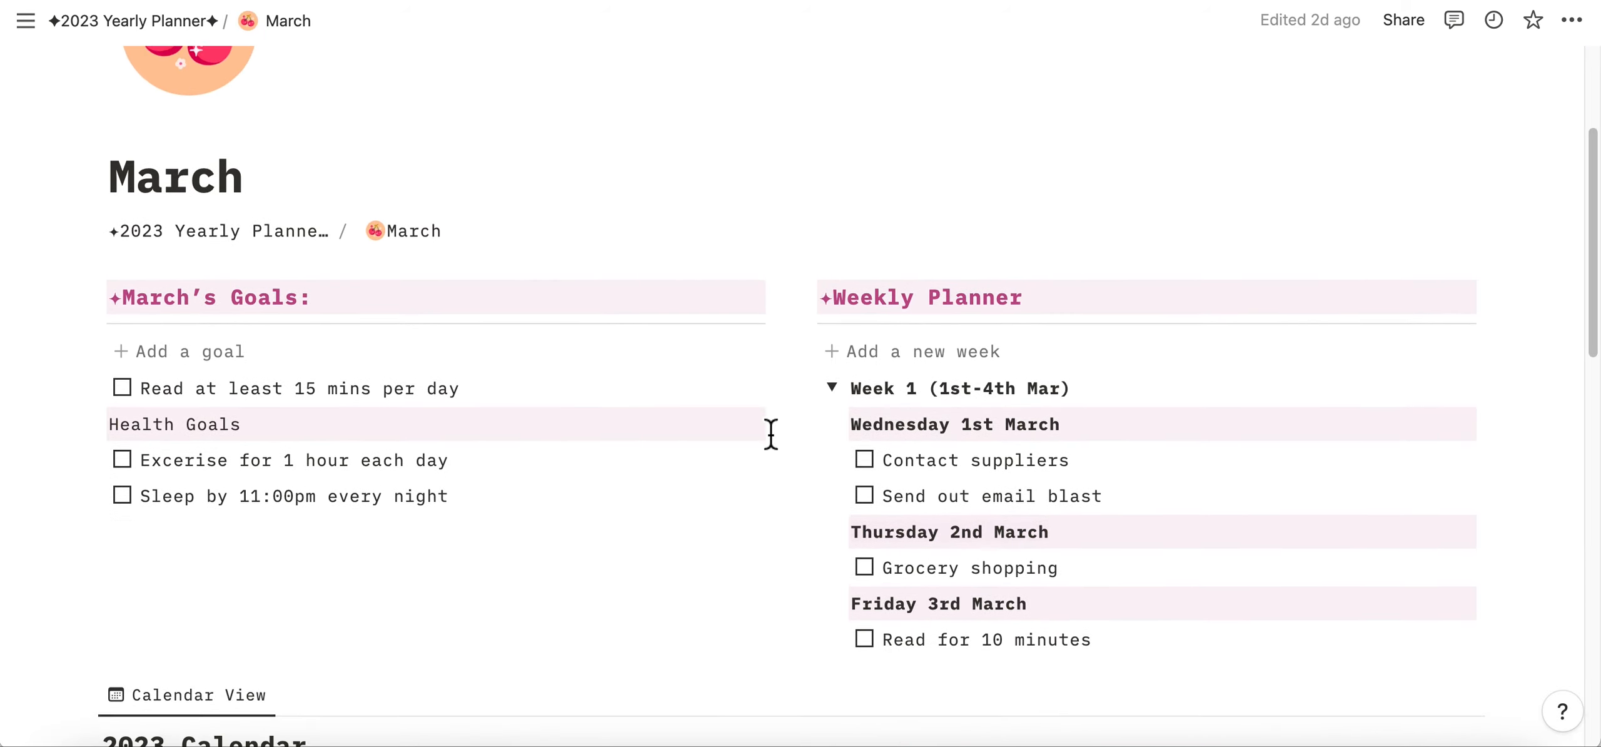
{"action": "scroll", "coordinate": [770, 434], "scroll_direction": "down", "scroll_amount": 3}
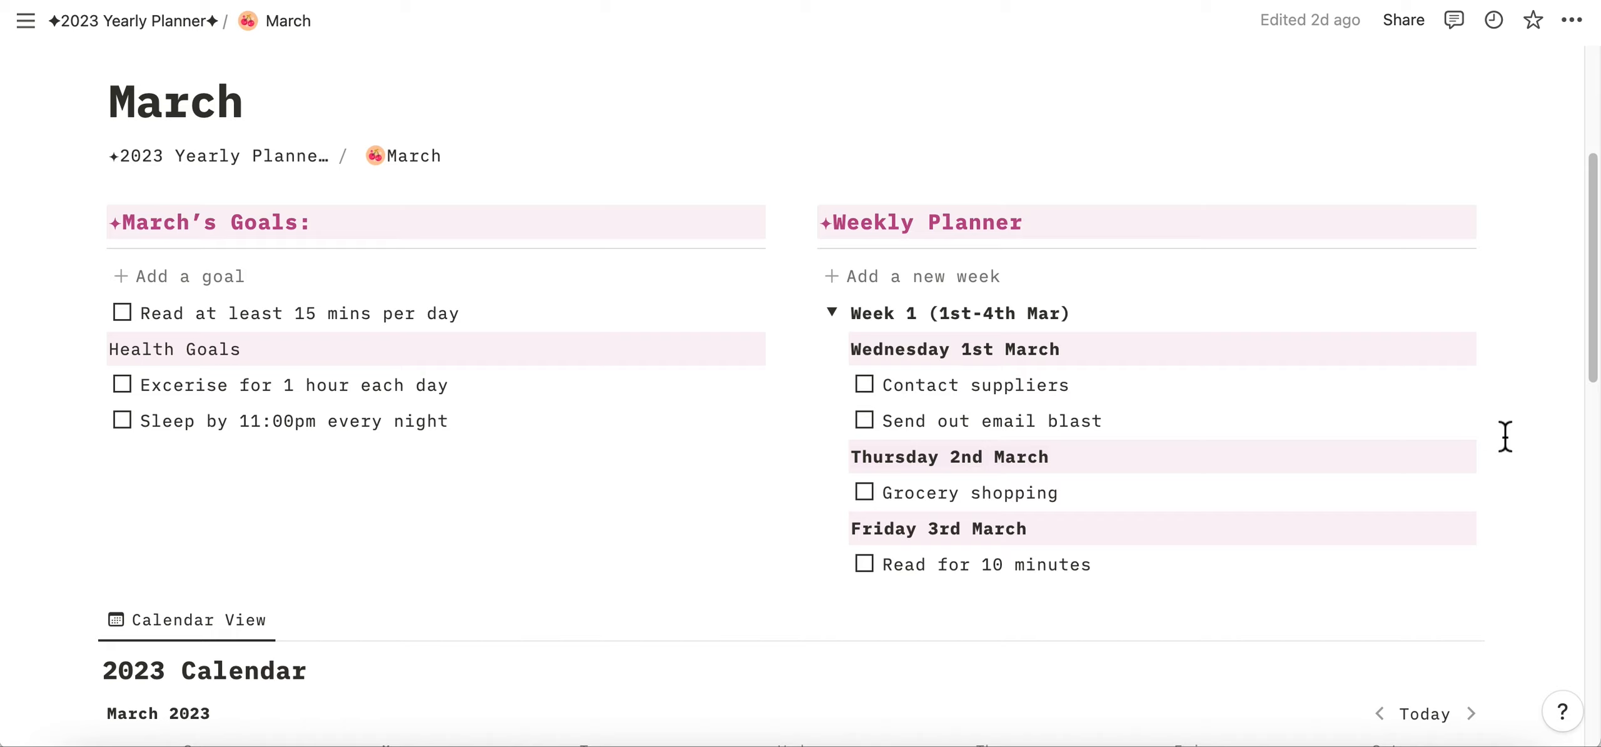
{"action": "scroll", "coordinate": [1517, 258], "scroll_direction": "down", "scroll_amount": 8}
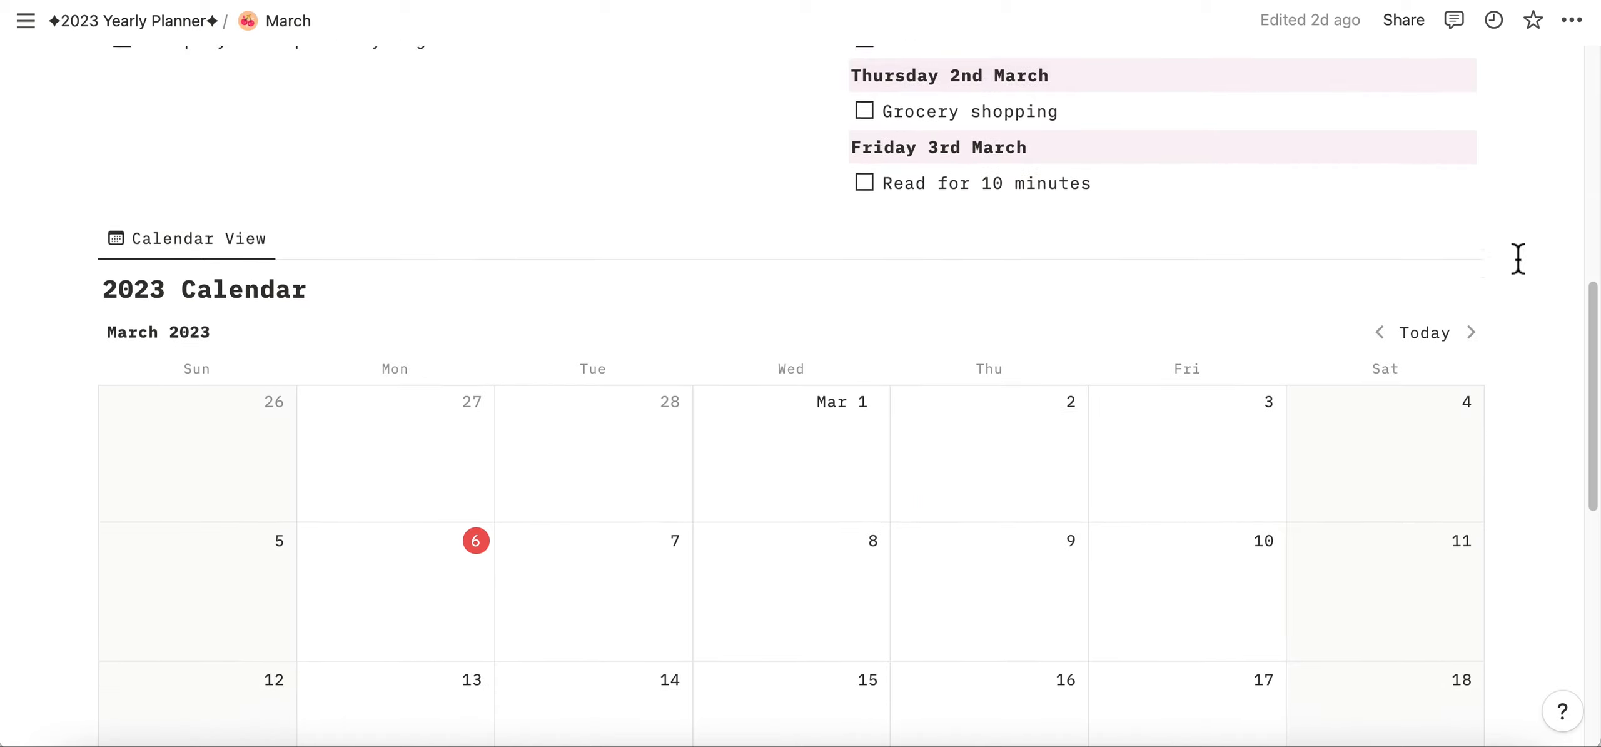
{"action": "scroll", "coordinate": [1518, 259], "scroll_direction": "down", "scroll_amount": 2}
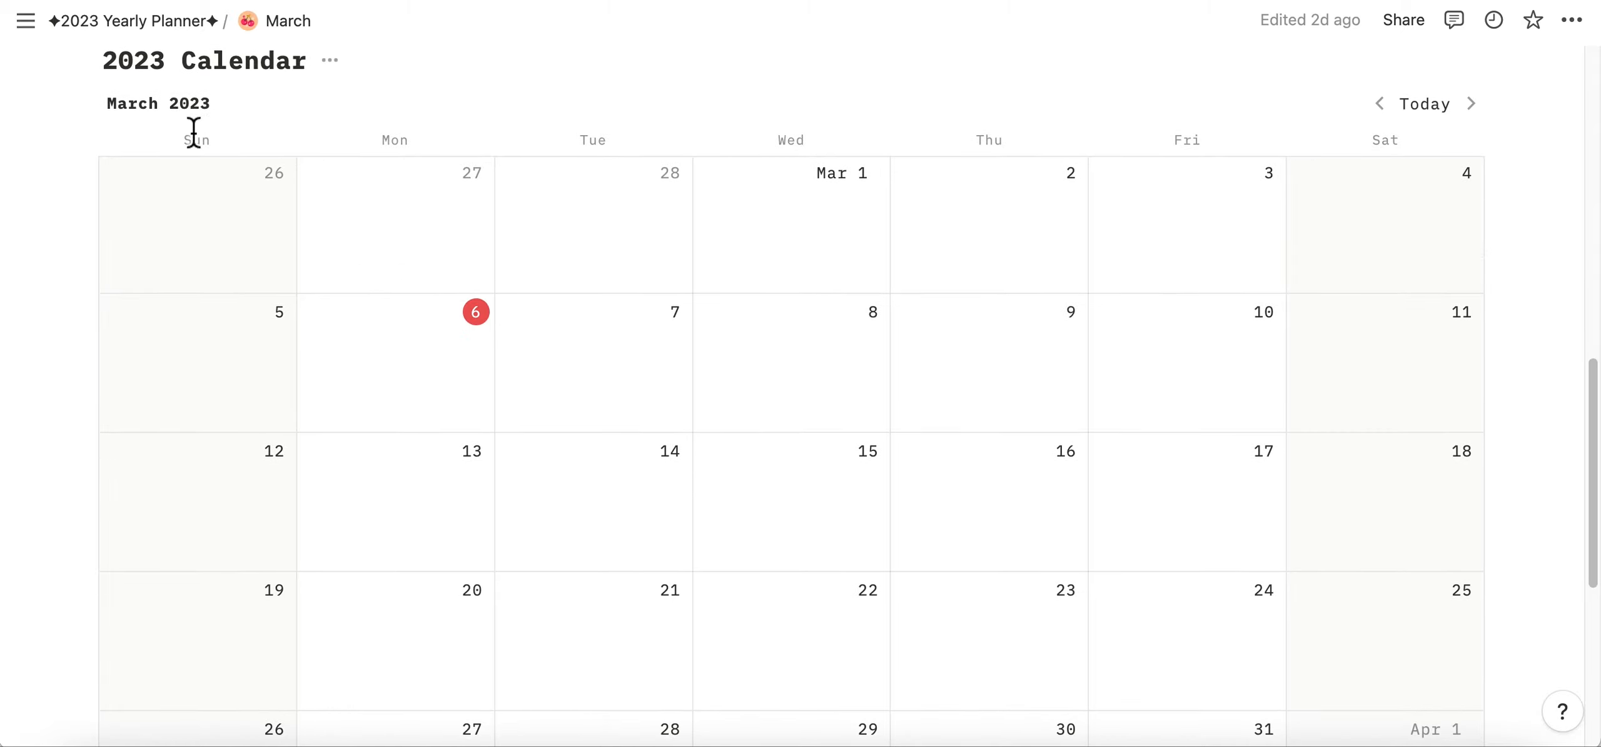
Browse the 2023 Calendar forward to April, back to February, and return it to March.
{"action": "left_click", "coordinate": [1472, 105]}
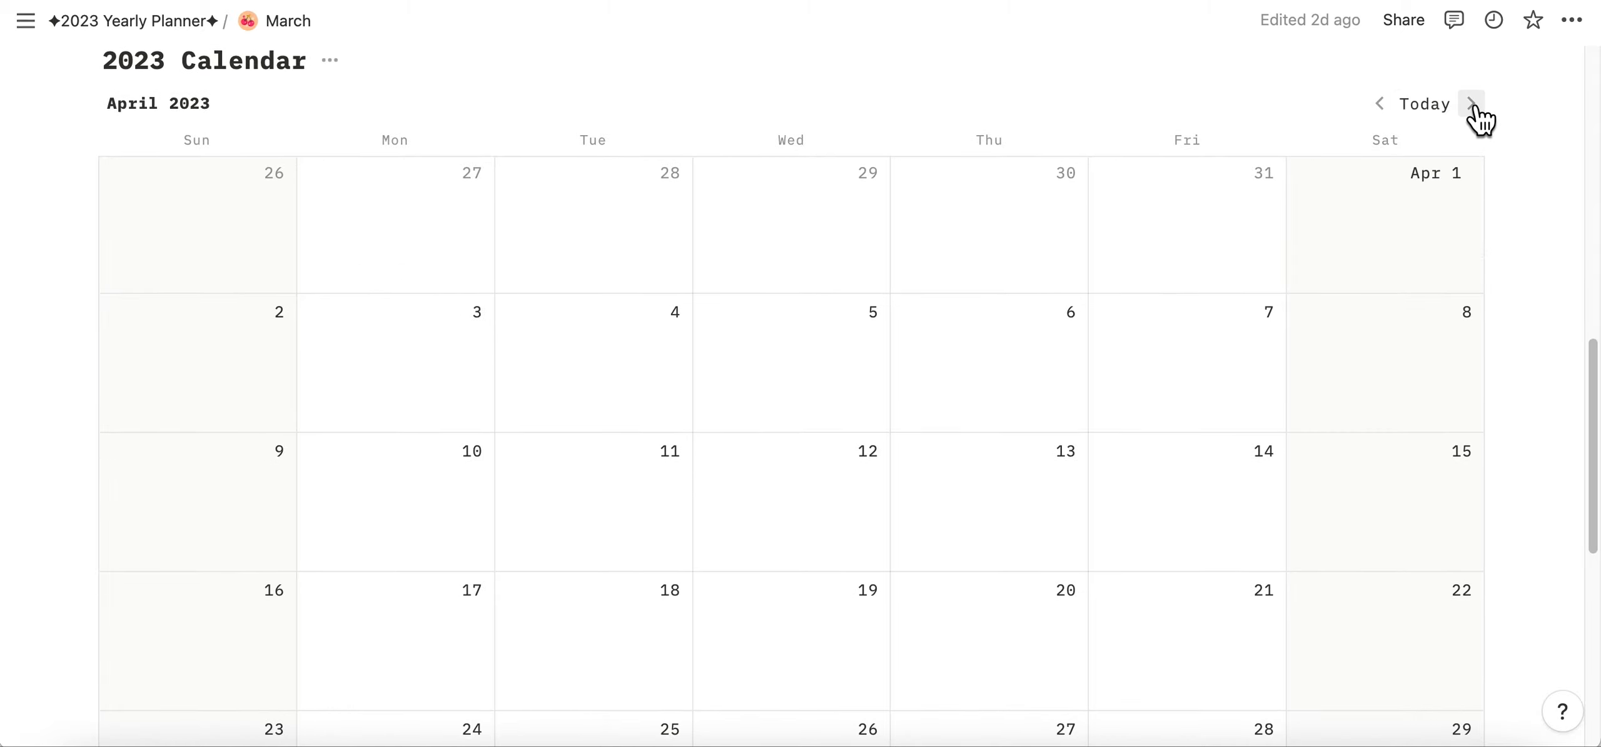
{"action": "left_click", "coordinate": [1380, 105]}
{"action": "left_click", "coordinate": [1381, 107]}
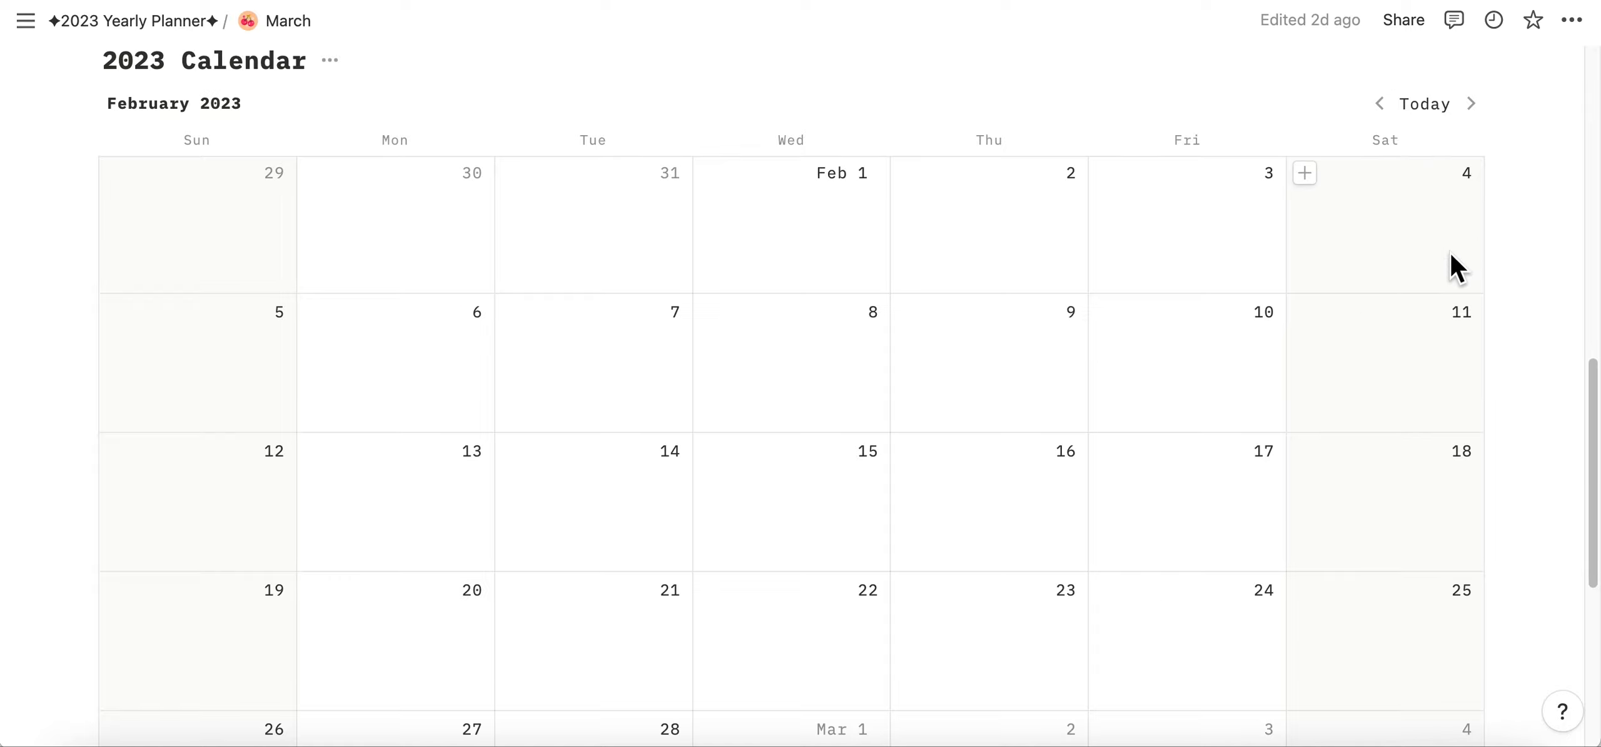
{"action": "left_click", "coordinate": [1472, 105]}
{"action": "scroll", "coordinate": [658, 301], "scroll_direction": "down", "scroll_amount": 1}
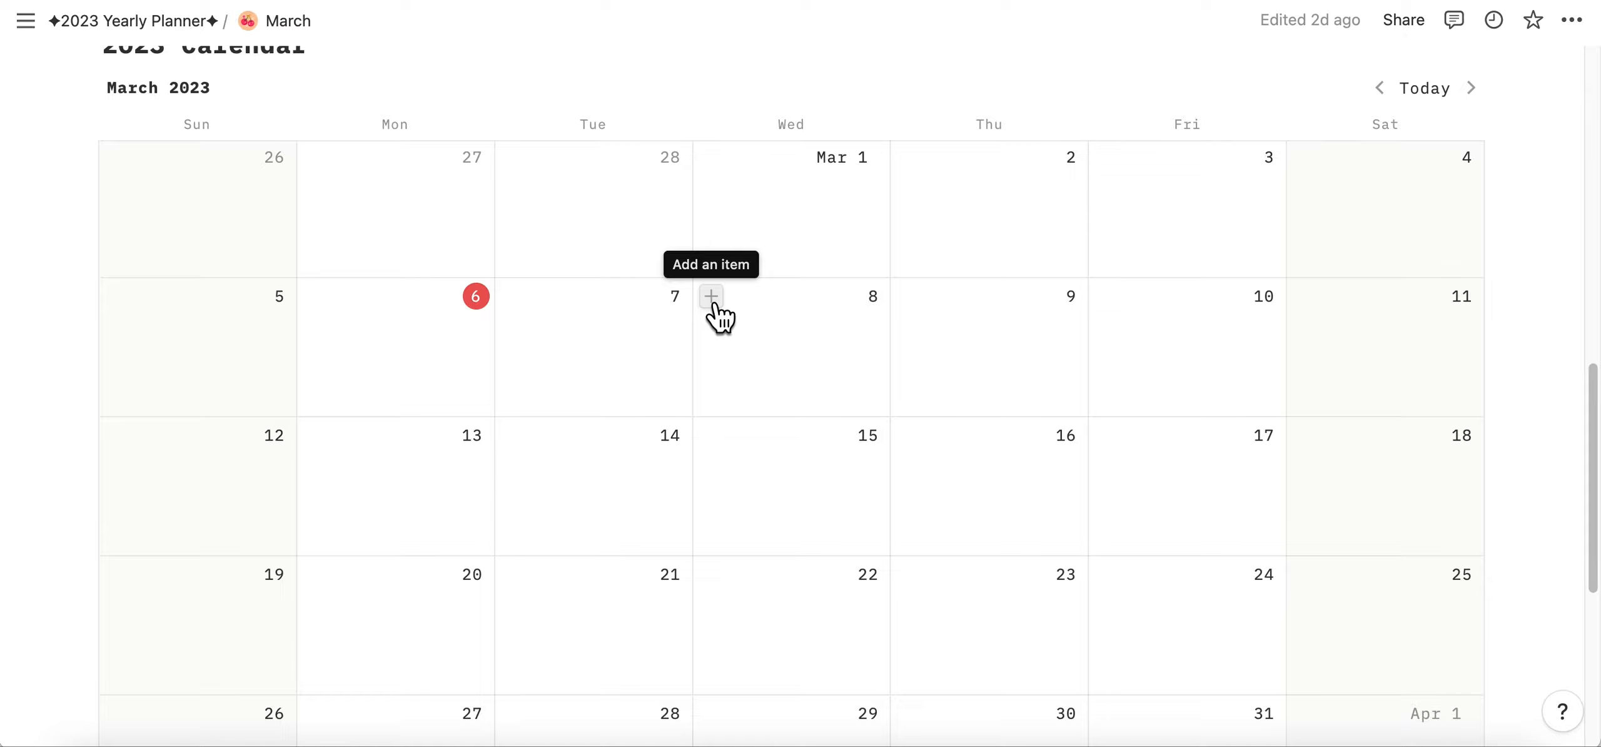
View the Notes section below the March calendar, expanding and collapsing the "finish iPad wallpaper designs" note.
{"action": "scroll", "coordinate": [416, 263], "scroll_direction": "down", "scroll_amount": 5}
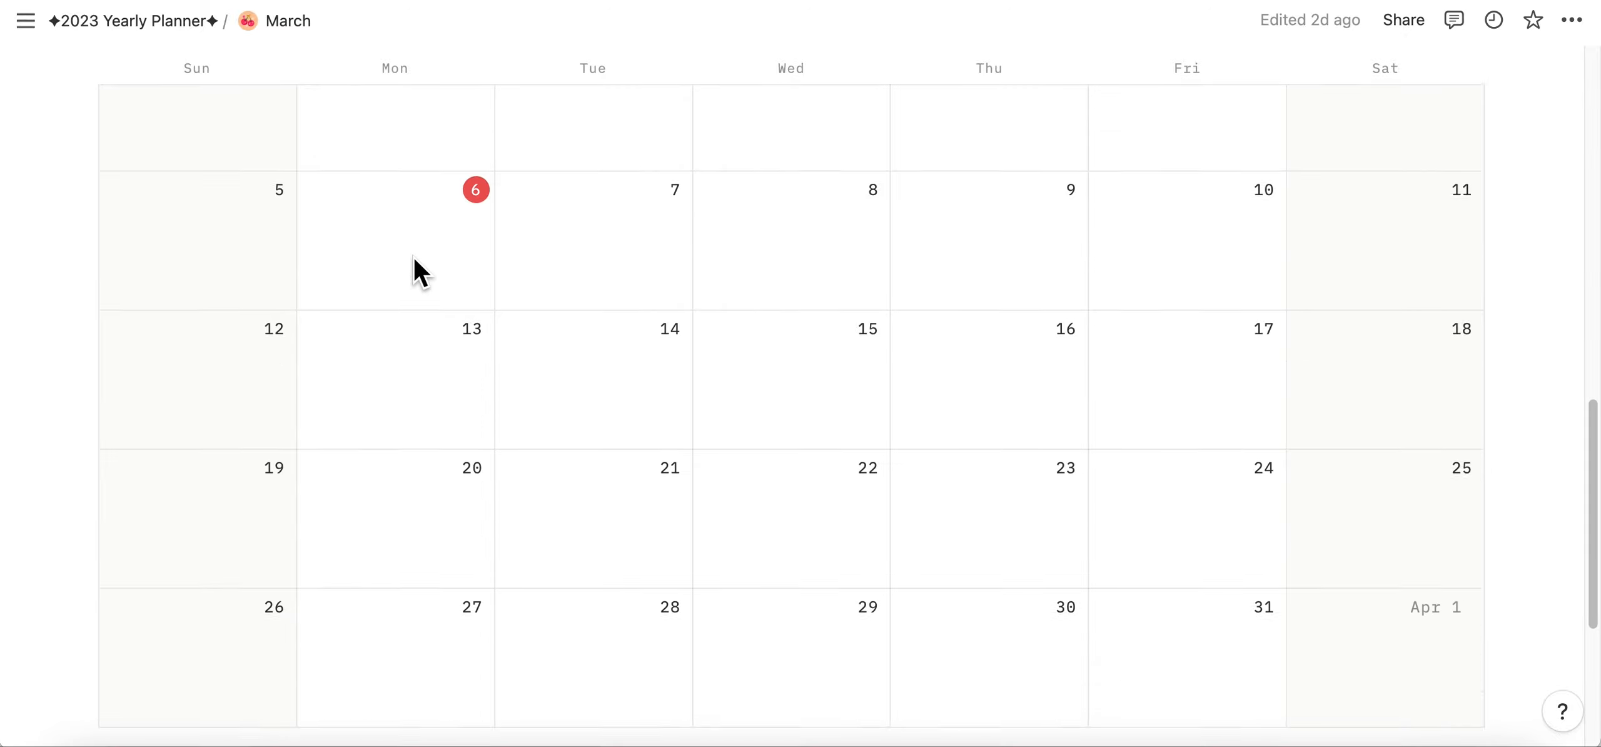
{"action": "scroll", "coordinate": [413, 257], "scroll_direction": "down", "scroll_amount": 3}
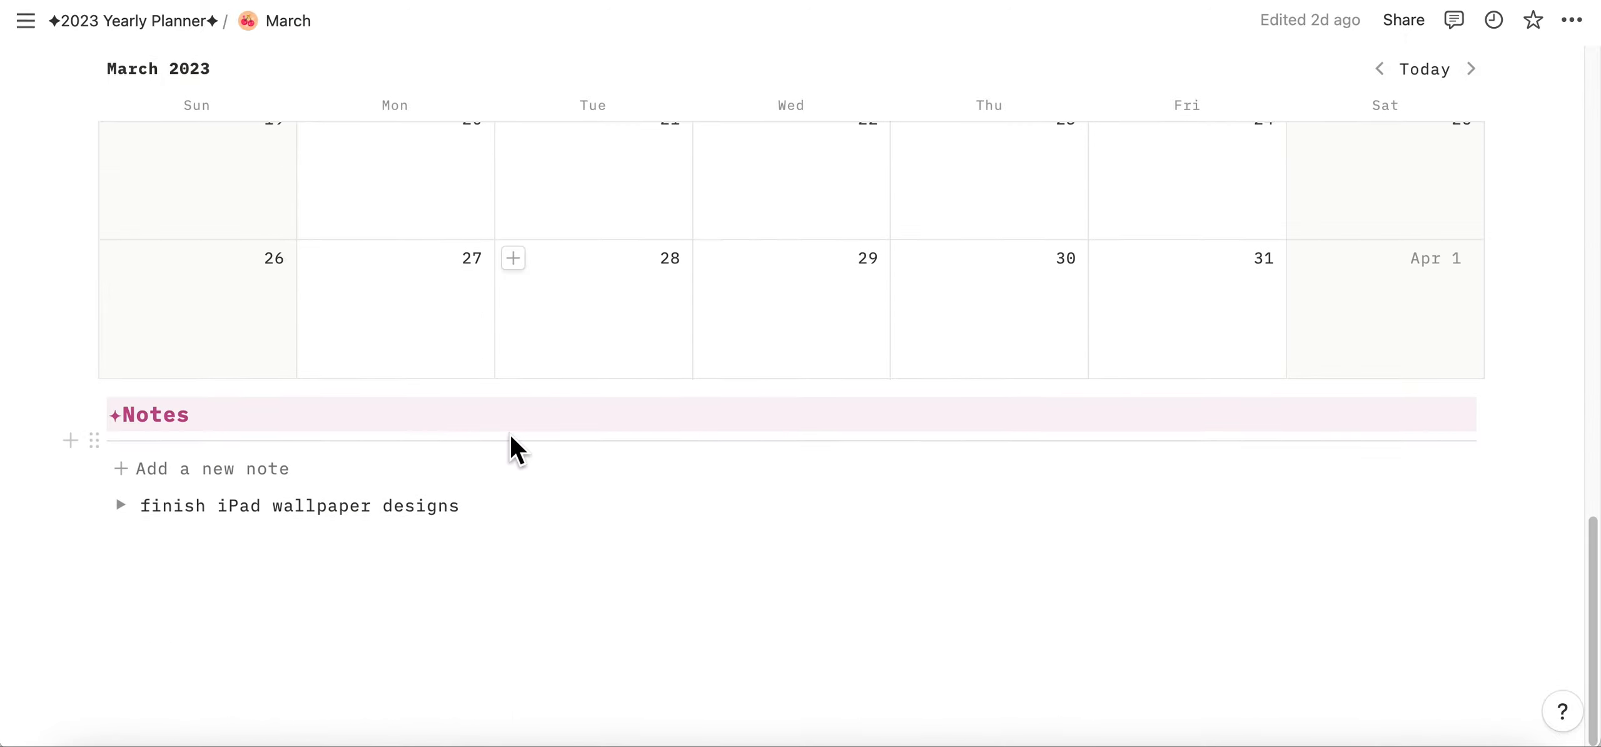
{"action": "left_click", "coordinate": [120, 507]}
{"action": "left_click", "coordinate": [121, 505]}
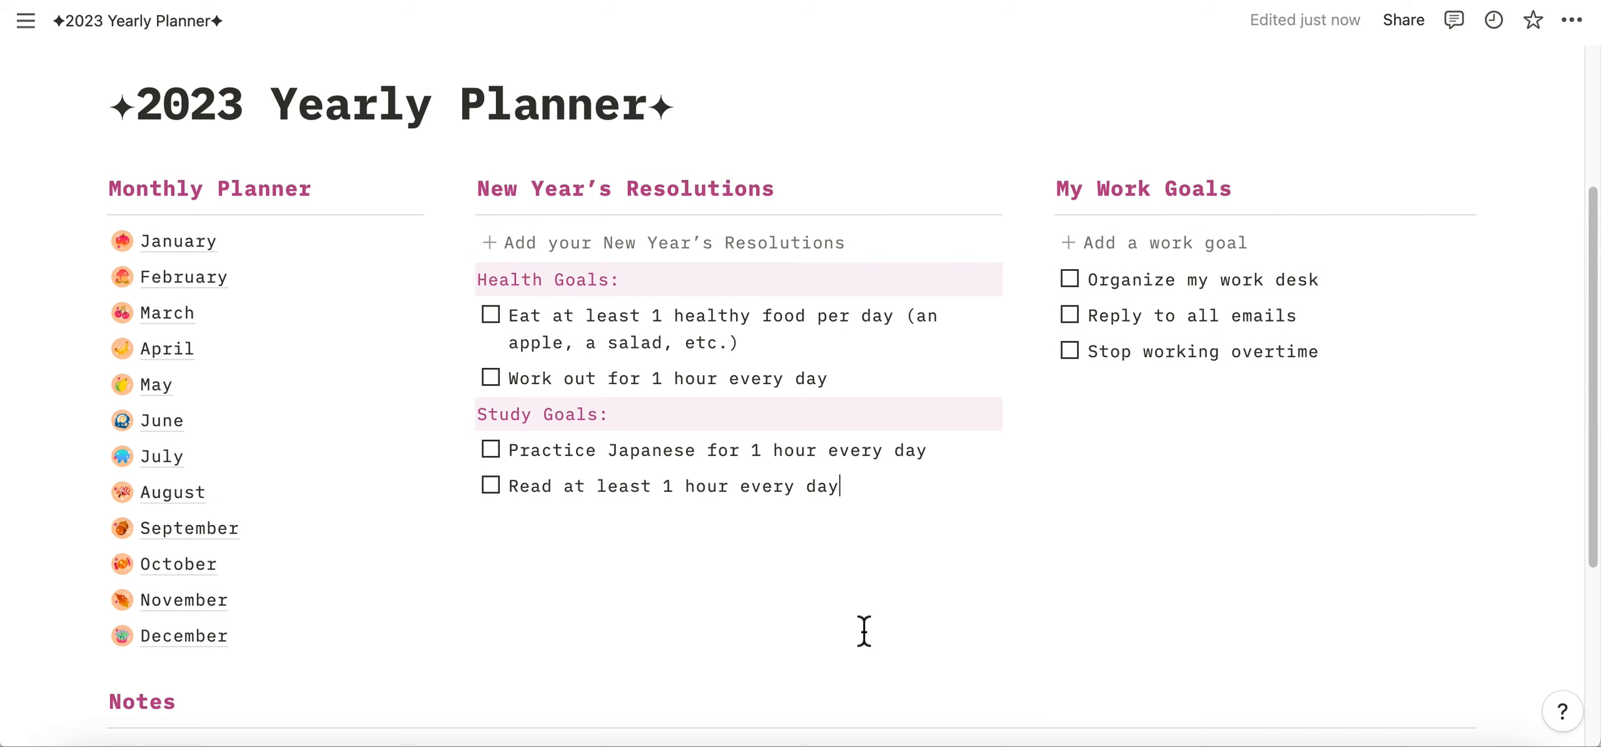
Add two to-dos under New Year's Resolutions on the yearly planner: "Go to bed by 10pm" and "Only eat junk food once a week".
{"action": "scroll", "coordinate": [863, 630], "scroll_direction": "down", "scroll_amount": 1}
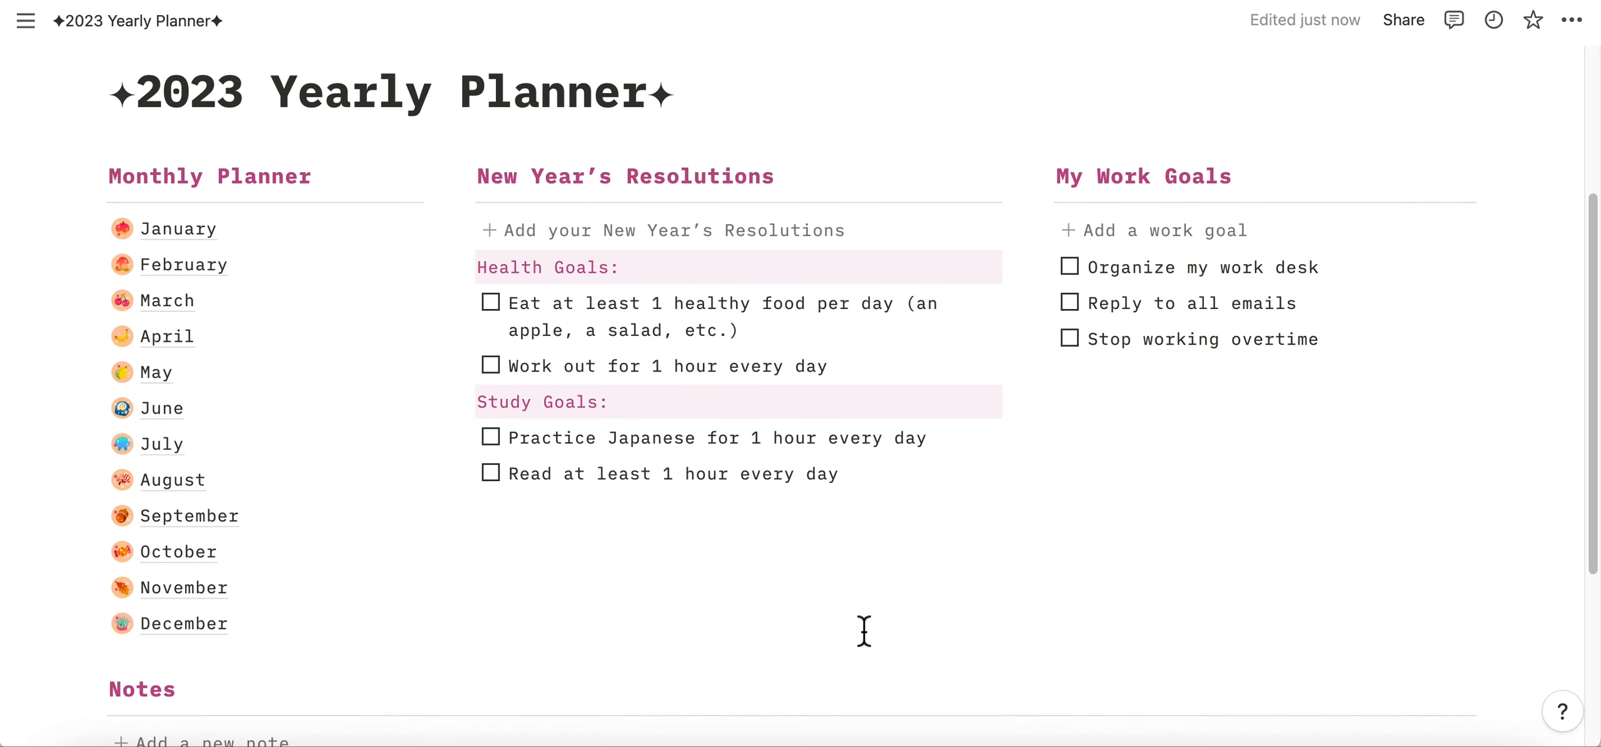
{"action": "left_click", "coordinate": [864, 630]}
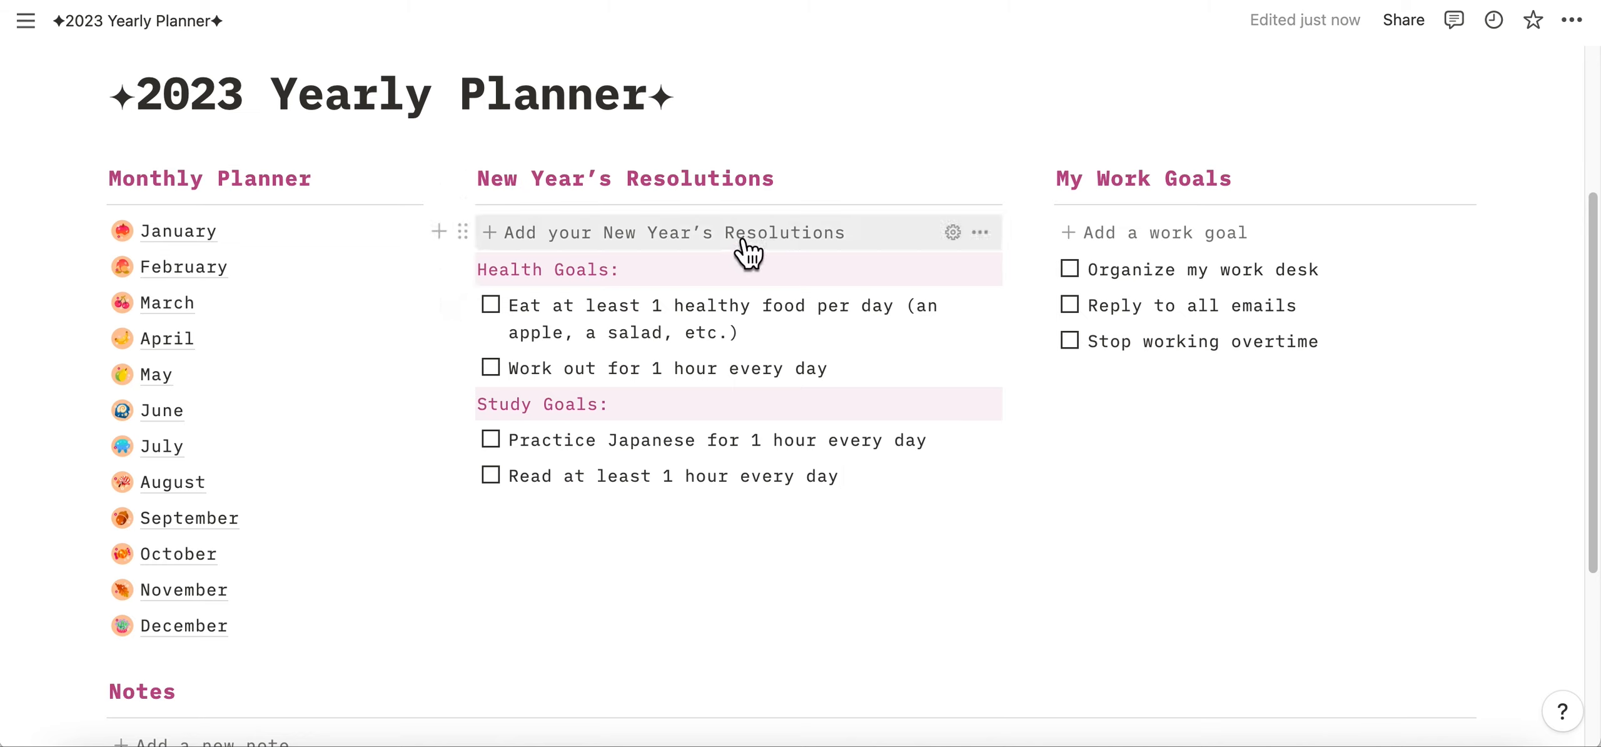
{"action": "left_click", "coordinate": [867, 236]}
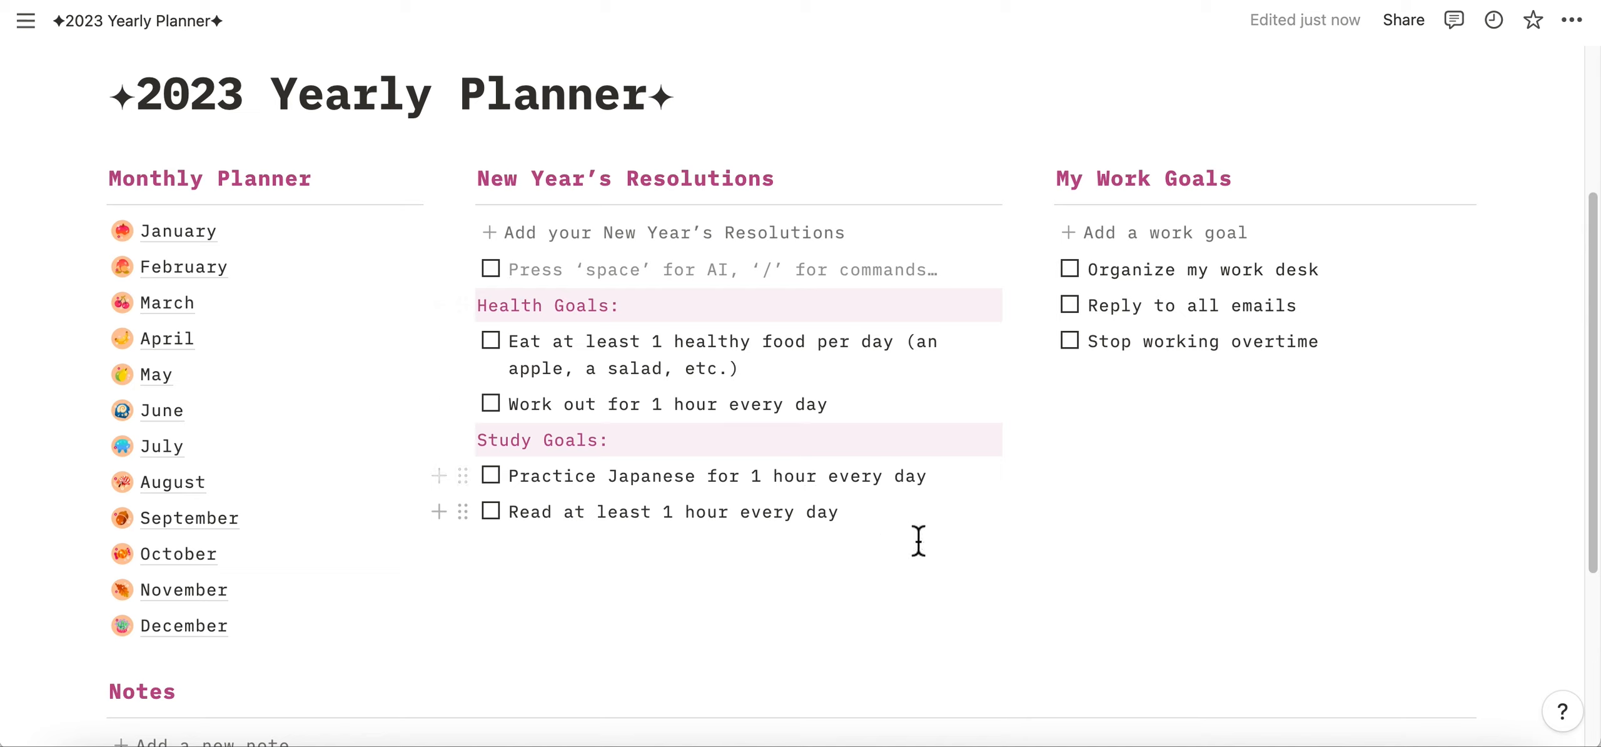
{"action": "type", "text": "Go to bed by 10pm"}
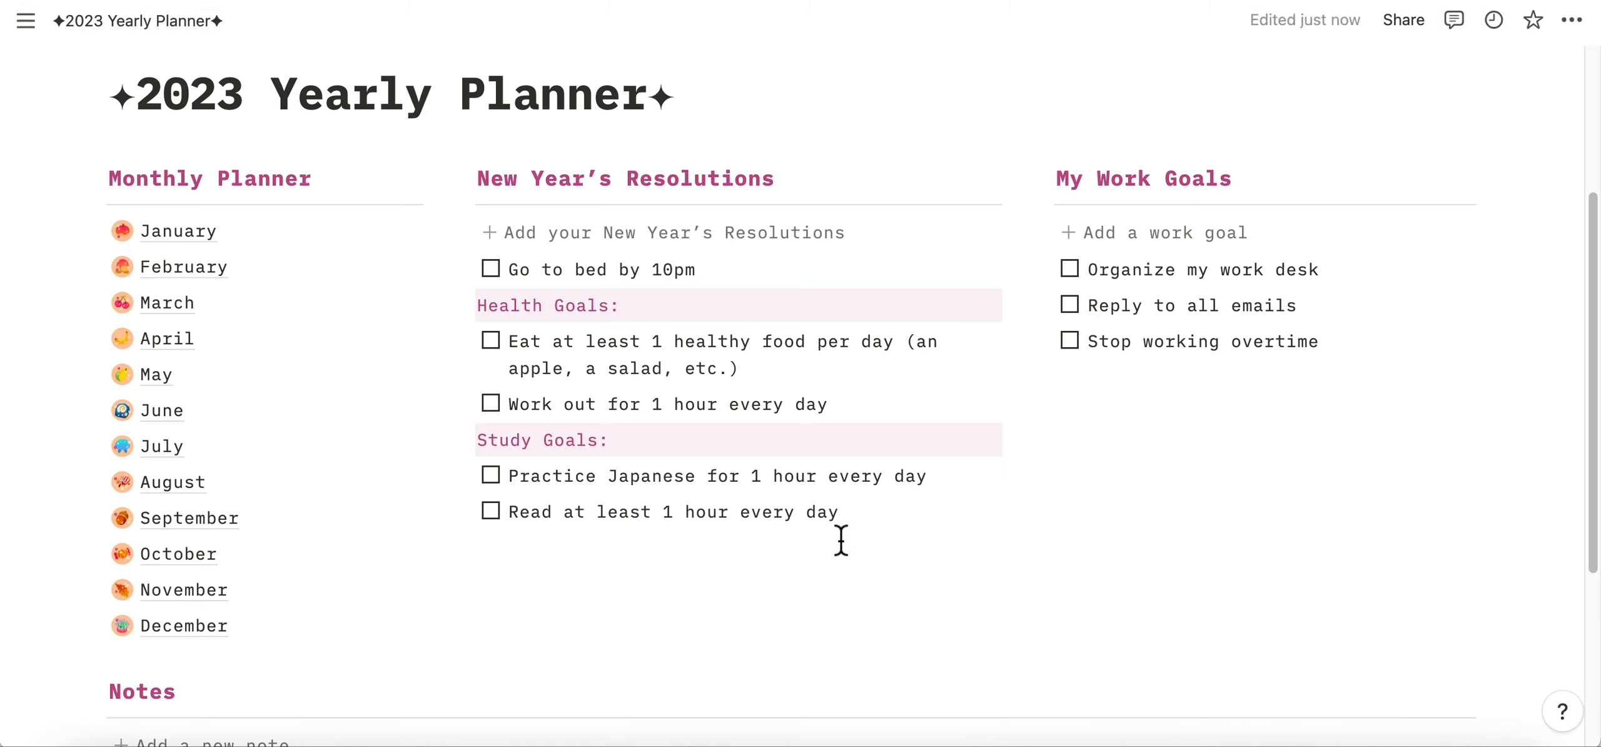
{"action": "key", "text": "Return"}
{"action": "type", "text": "Only eat junk food once a week"}
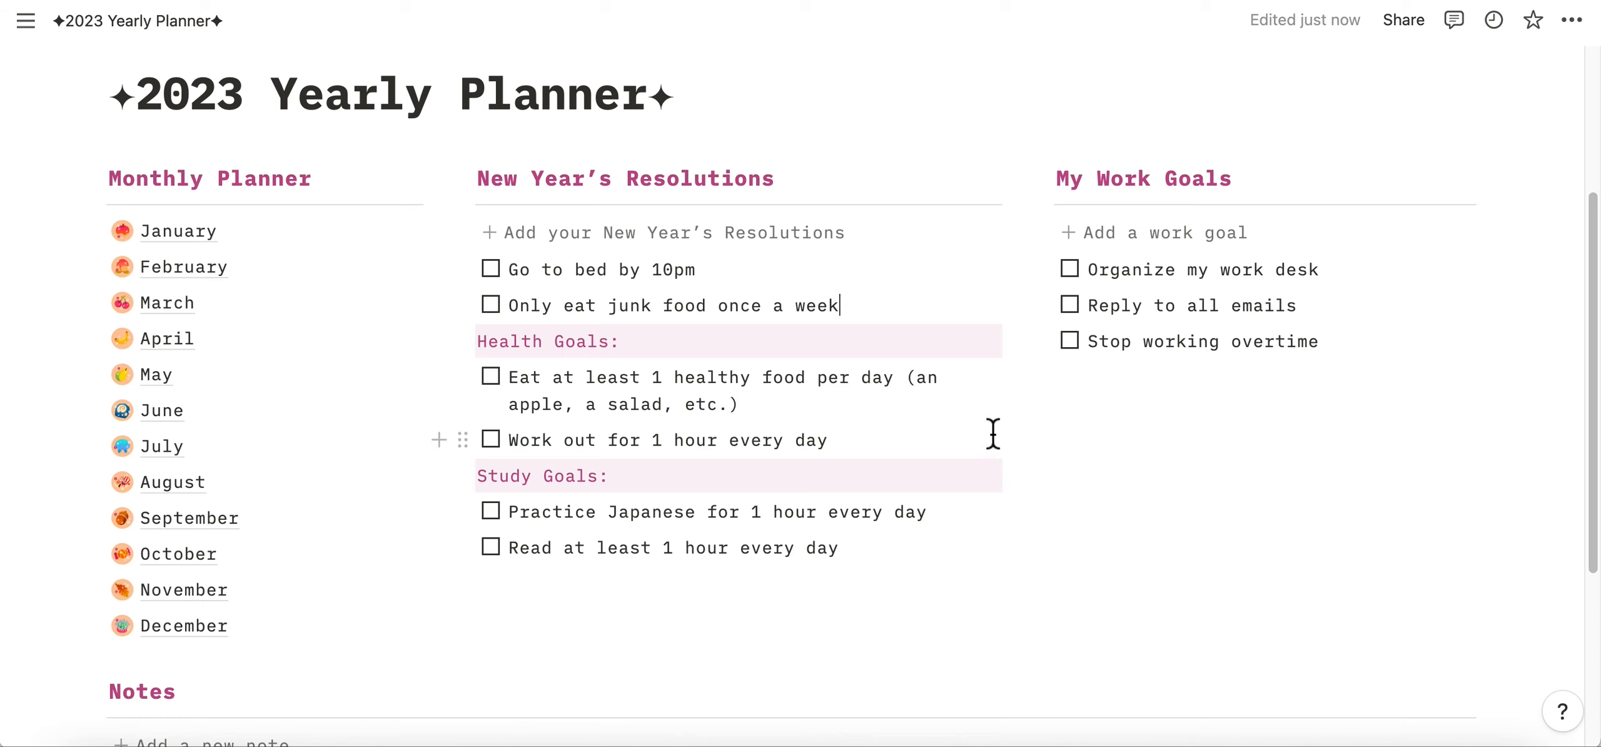
Add a plain text line reading "Personal Goals:" directly below the "Only eat junk food once a week" to-do.
{"action": "key", "text": "Return"}
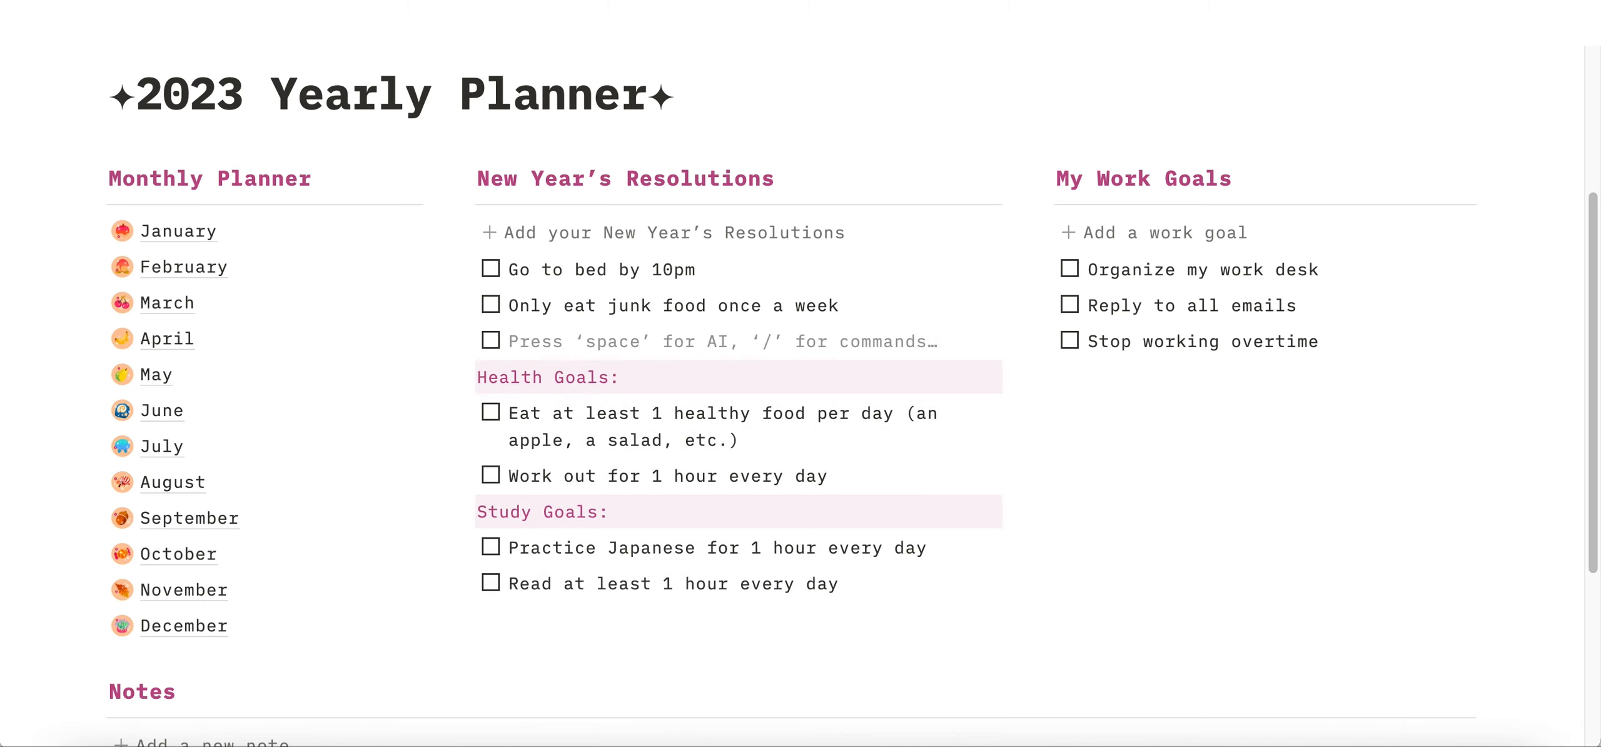
{"action": "key", "text": "BackSpace"}
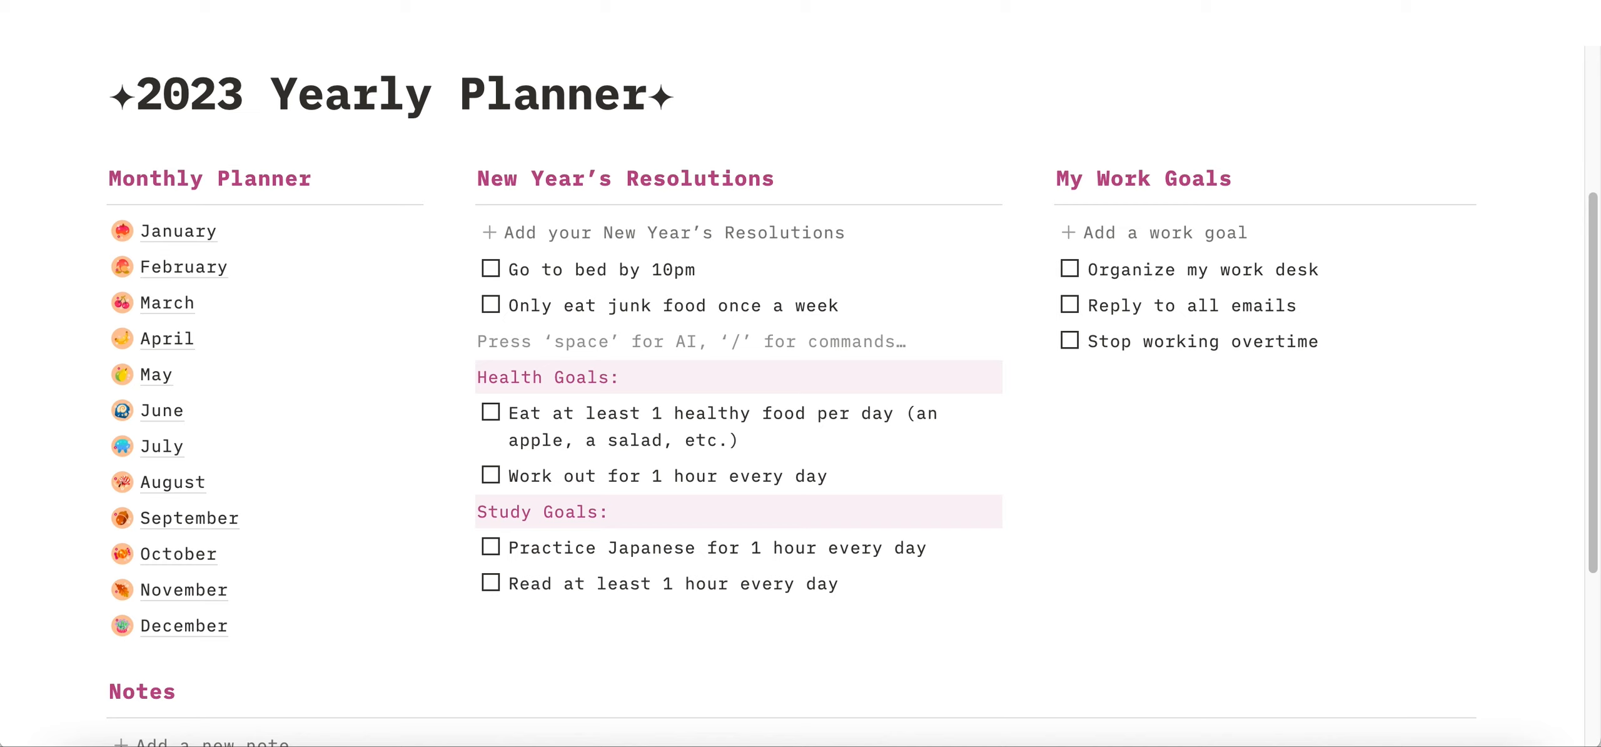
{"action": "type", "text": "Personal Goals:"}
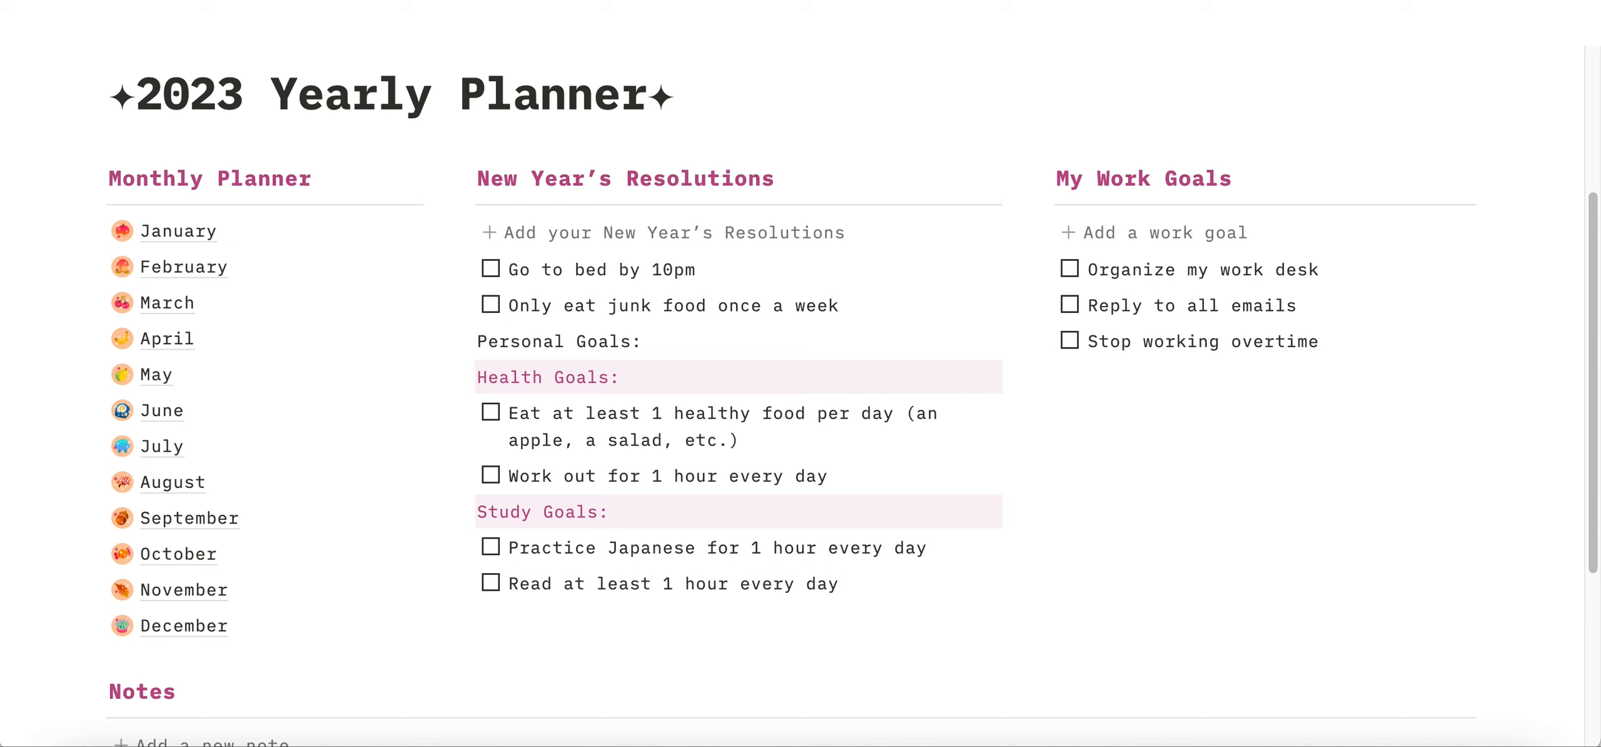
Add a to-do reading "Read 10 books by the end of the year" directly below the "Personal Goals:" line.
{"action": "key", "text": "Return"}
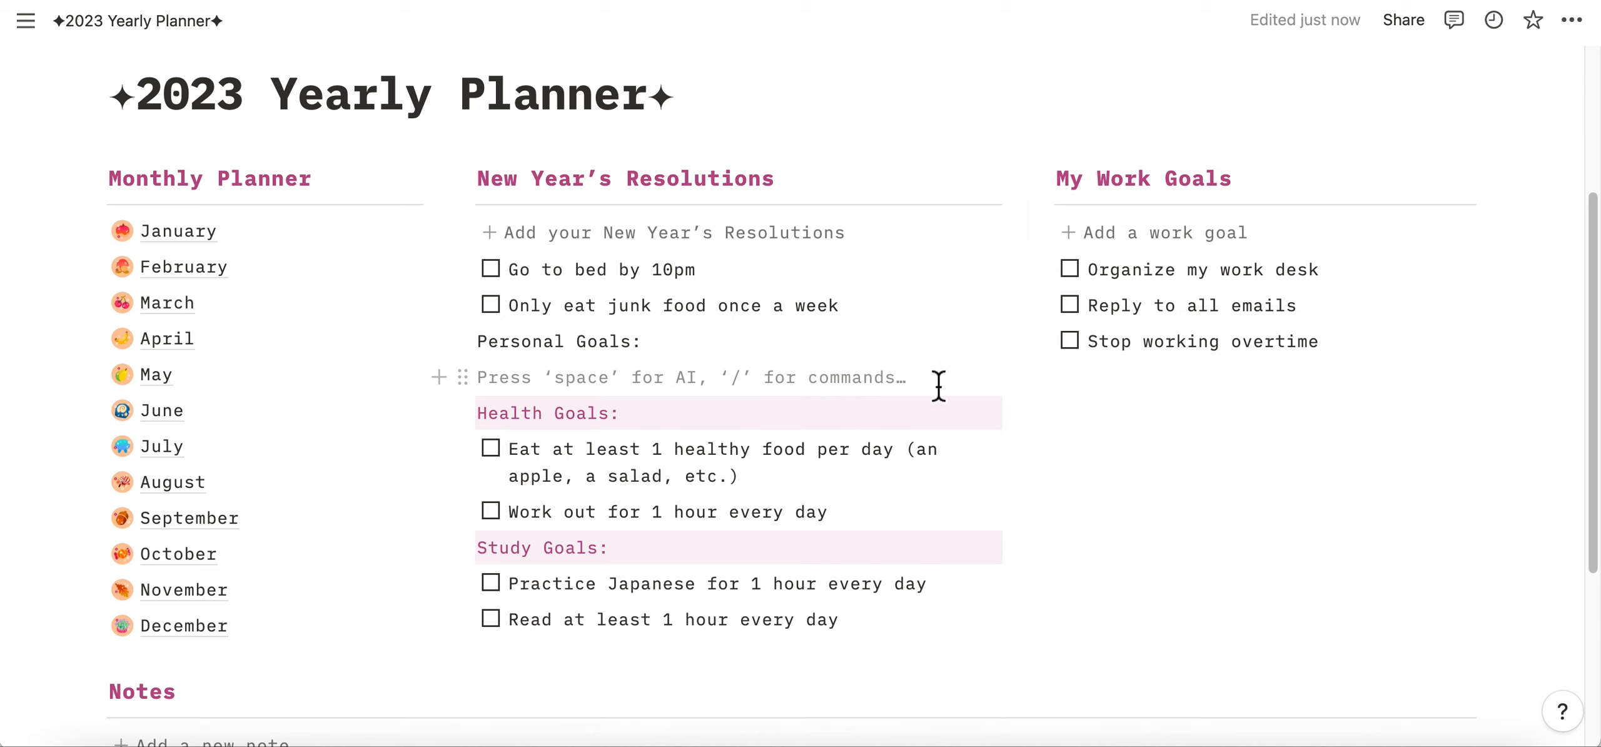
{"action": "type", "text": "/"}
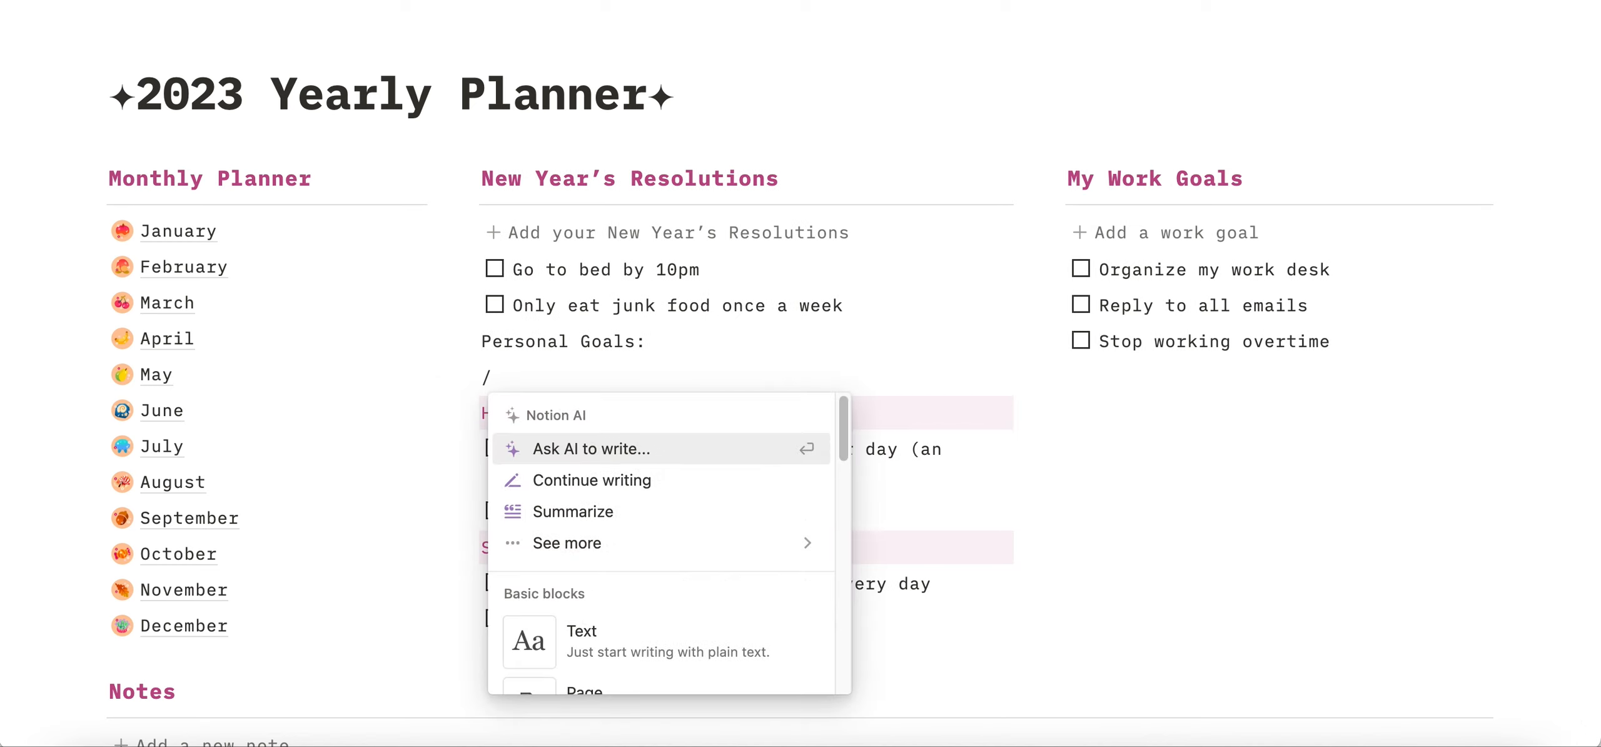
{"action": "type", "text": "to"}
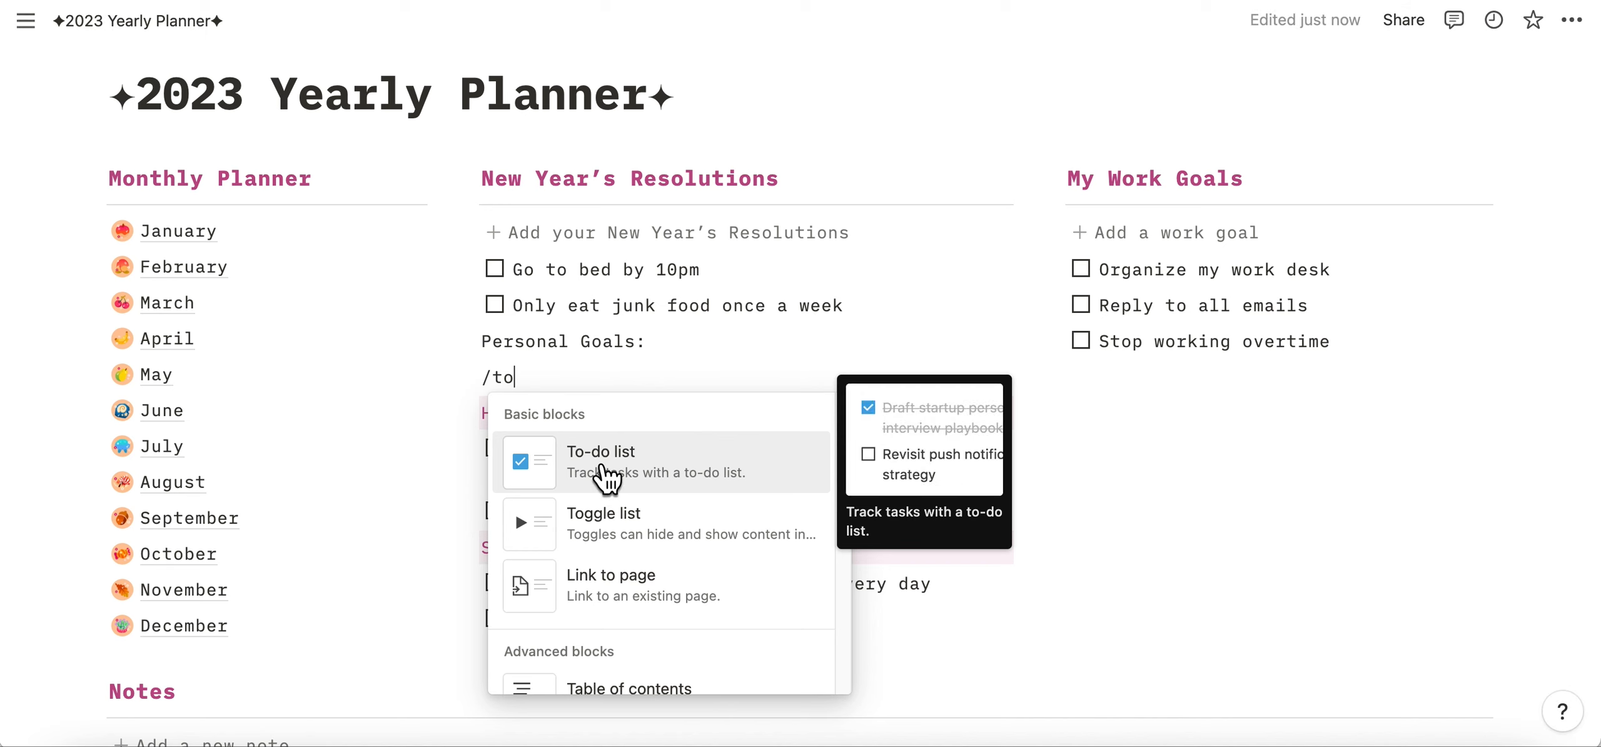
{"action": "left_click", "coordinate": [607, 469]}
{"action": "type", "text": "Read 10 books by the end of the year"}
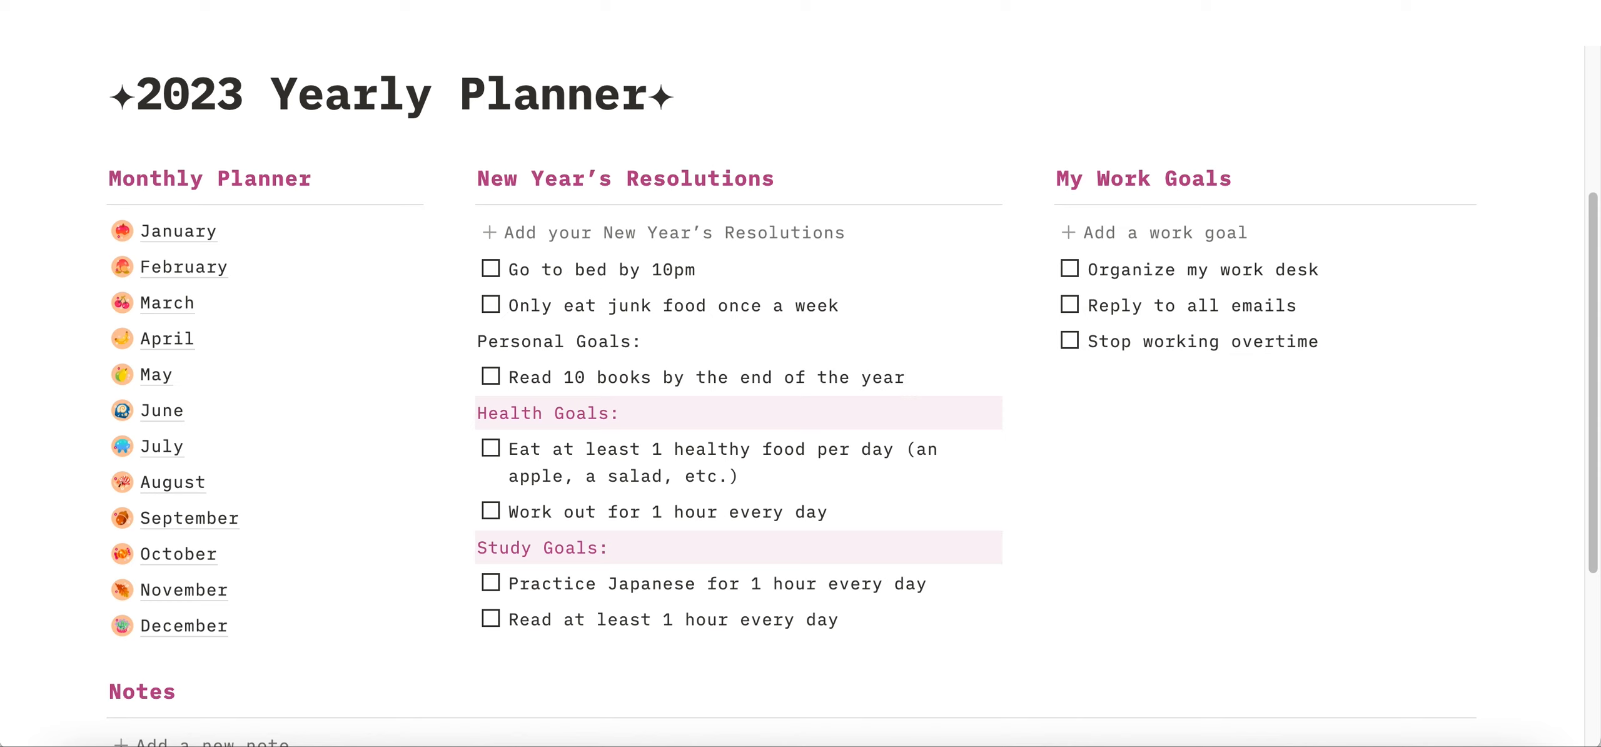
{"action": "key", "text": "Return"}
{"action": "key", "text": "Return"}
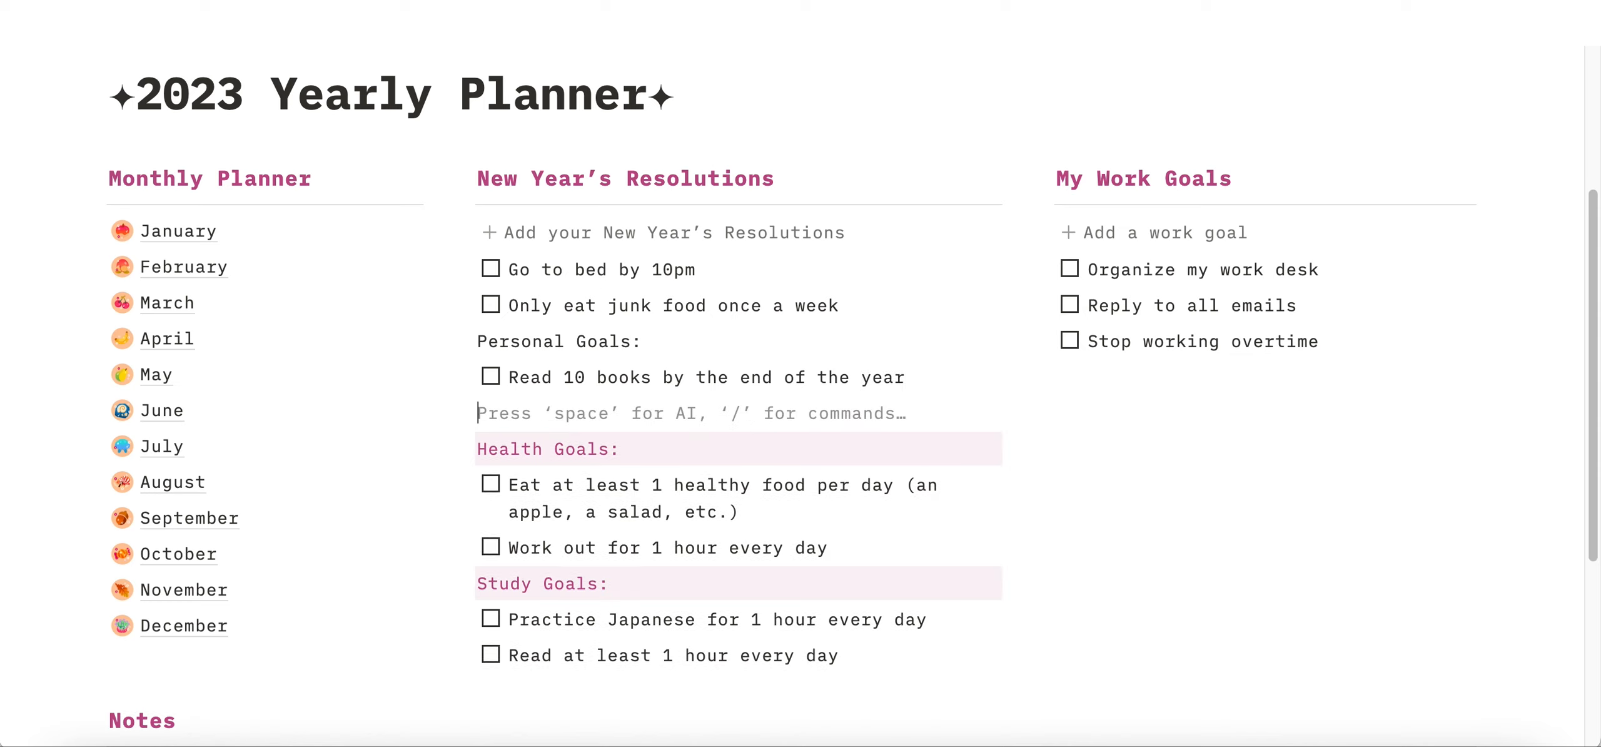
Start a bulleted list below the "Read 10 books" to-do with the items "Pride & Prejudice" and "Sense & Sens".
{"action": "type", "text": "/"}
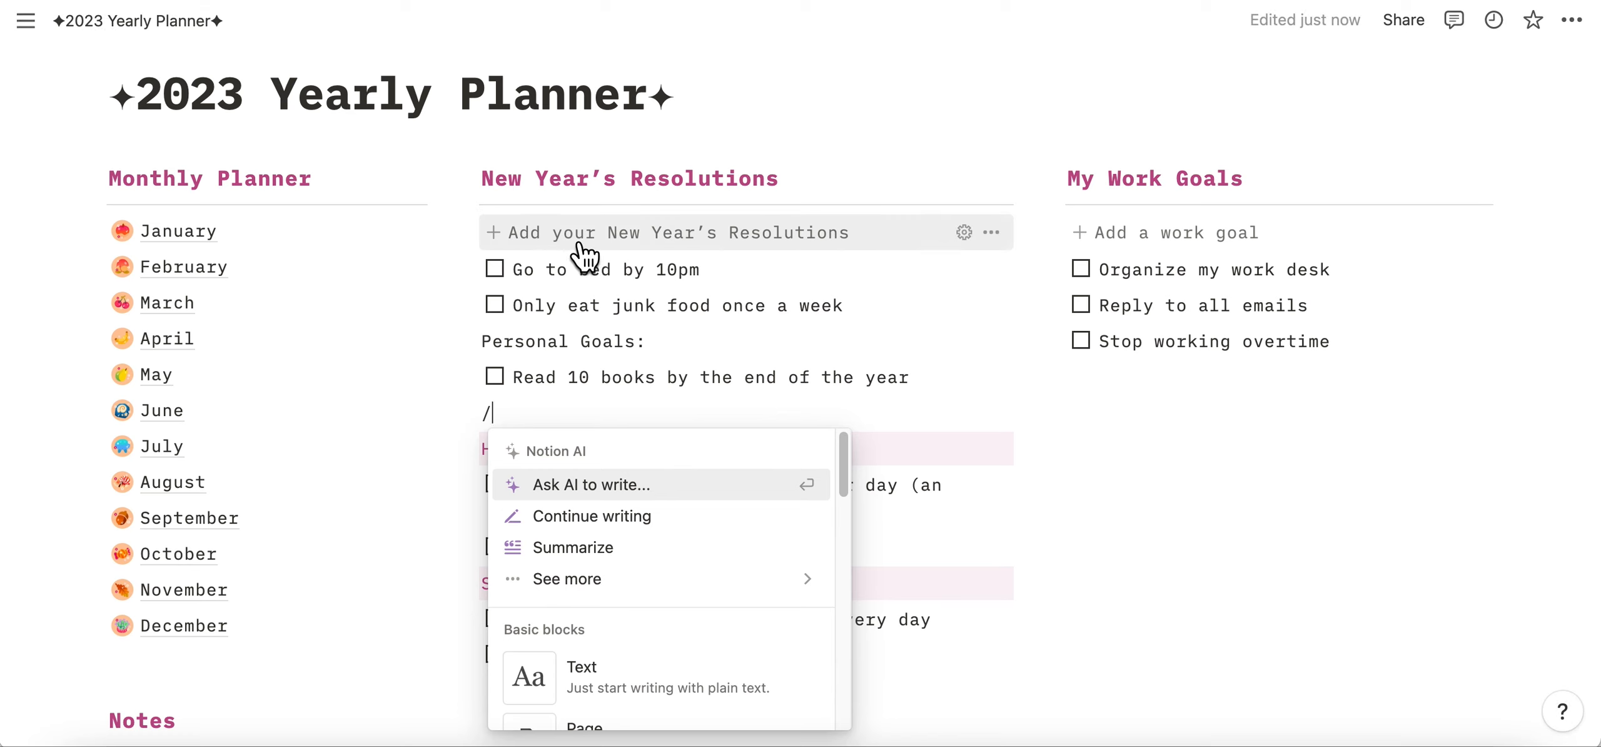
{"action": "scroll", "coordinate": [672, 554], "scroll_direction": "down", "scroll_amount": 3}
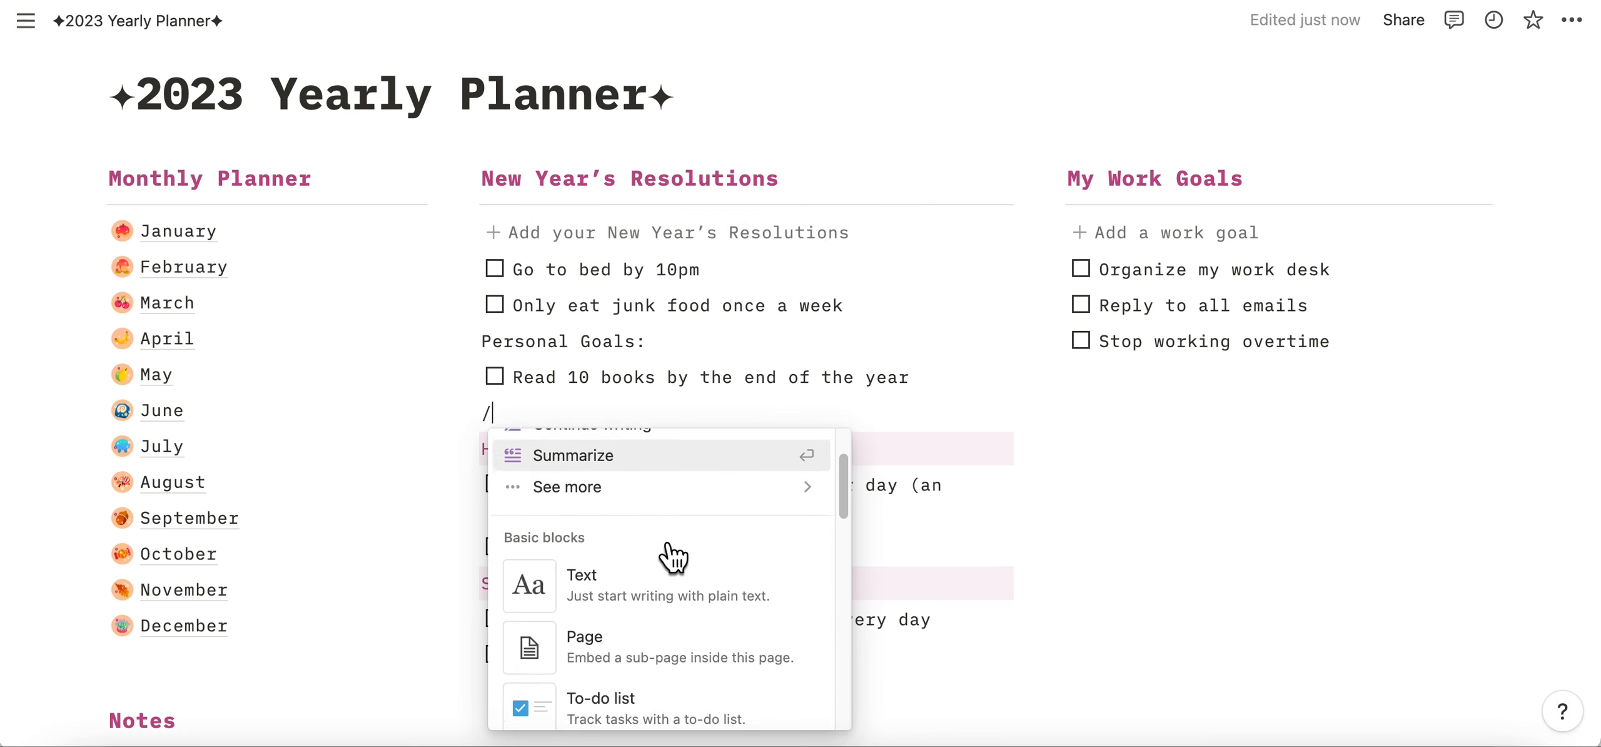
{"action": "scroll", "coordinate": [694, 556], "scroll_direction": "down", "scroll_amount": 3}
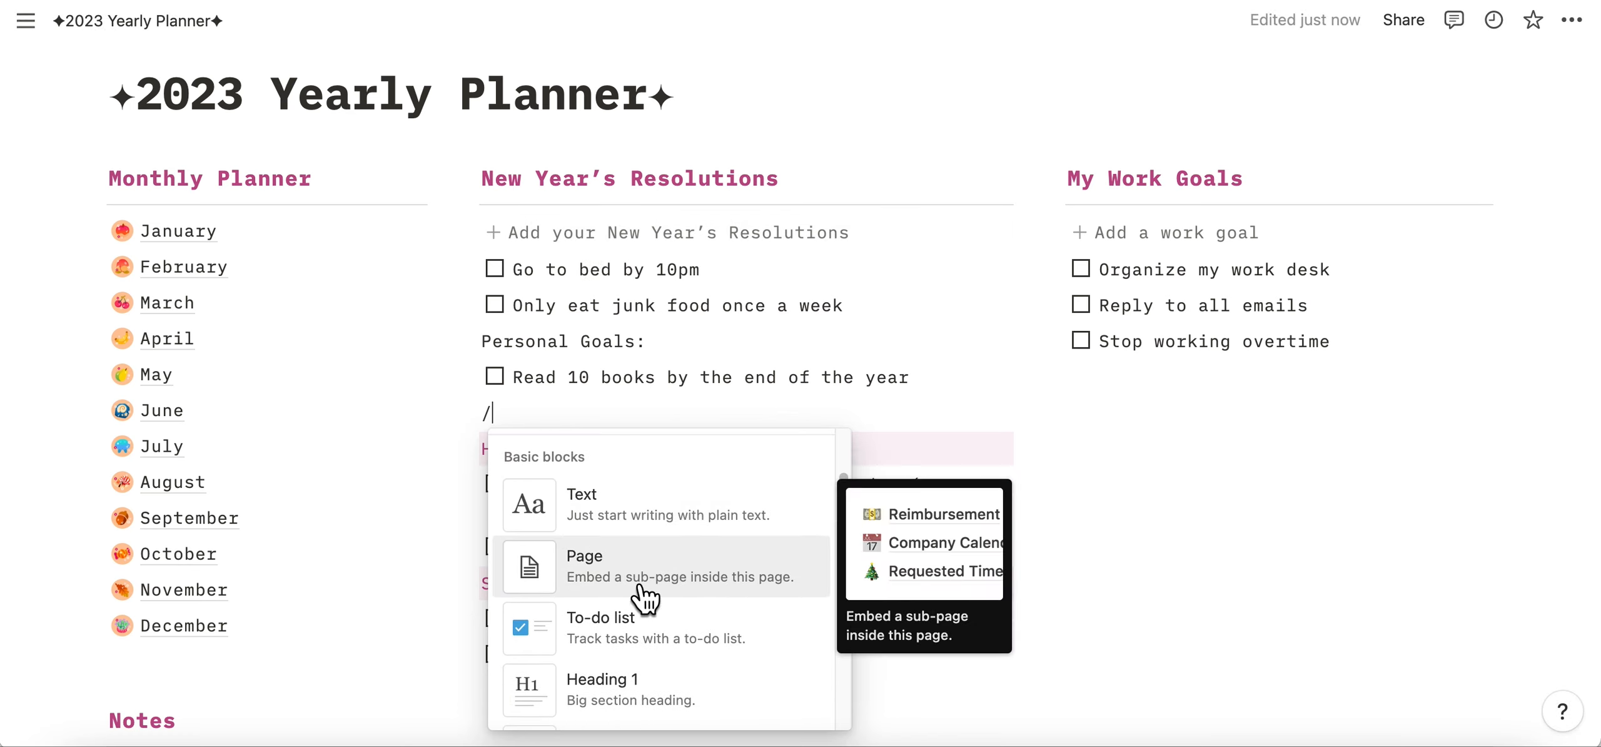
{"action": "scroll", "coordinate": [663, 557], "scroll_direction": "down", "scroll_amount": 2}
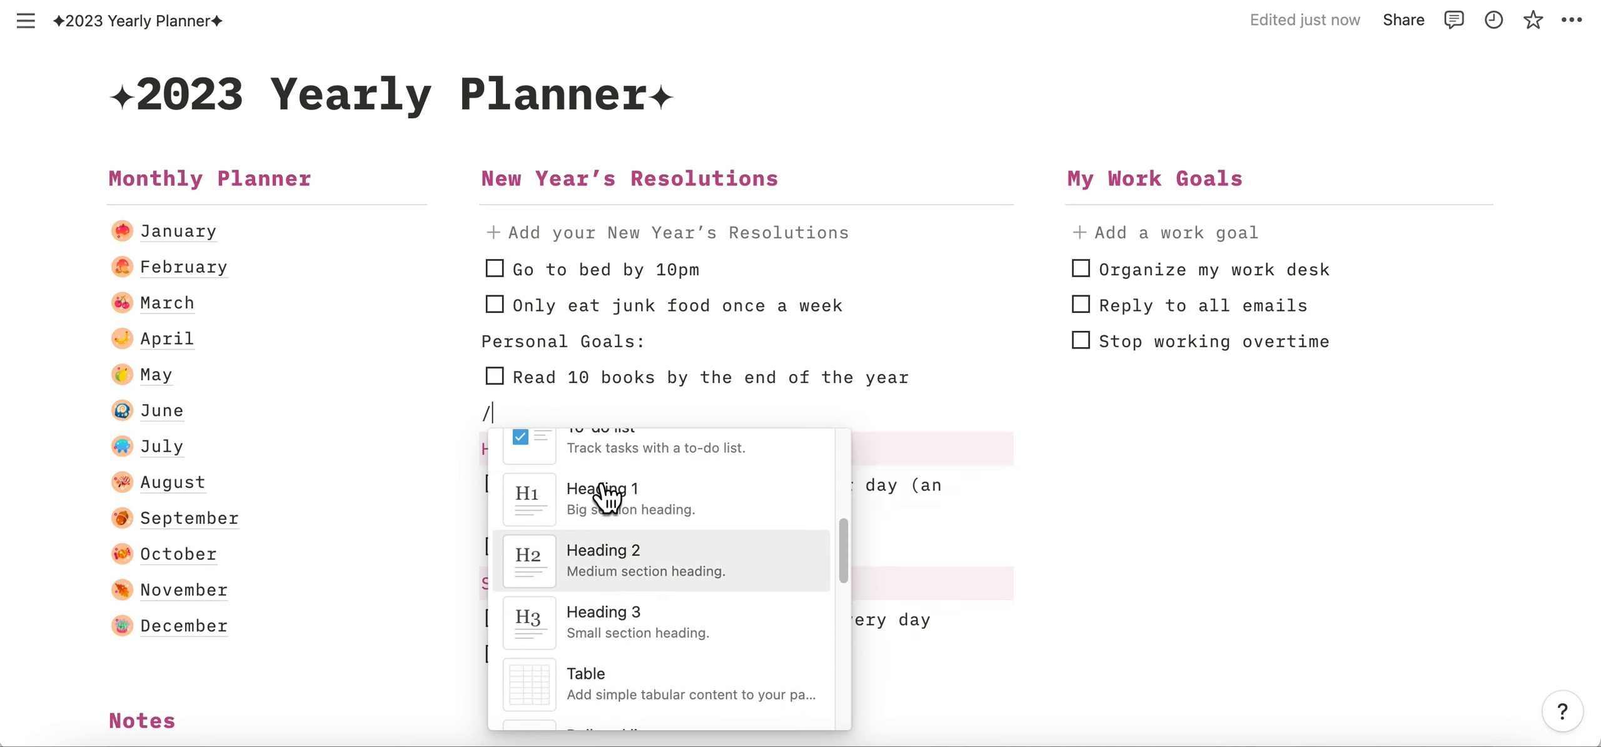
{"action": "scroll", "coordinate": [629, 625], "scroll_direction": "down", "scroll_amount": 3}
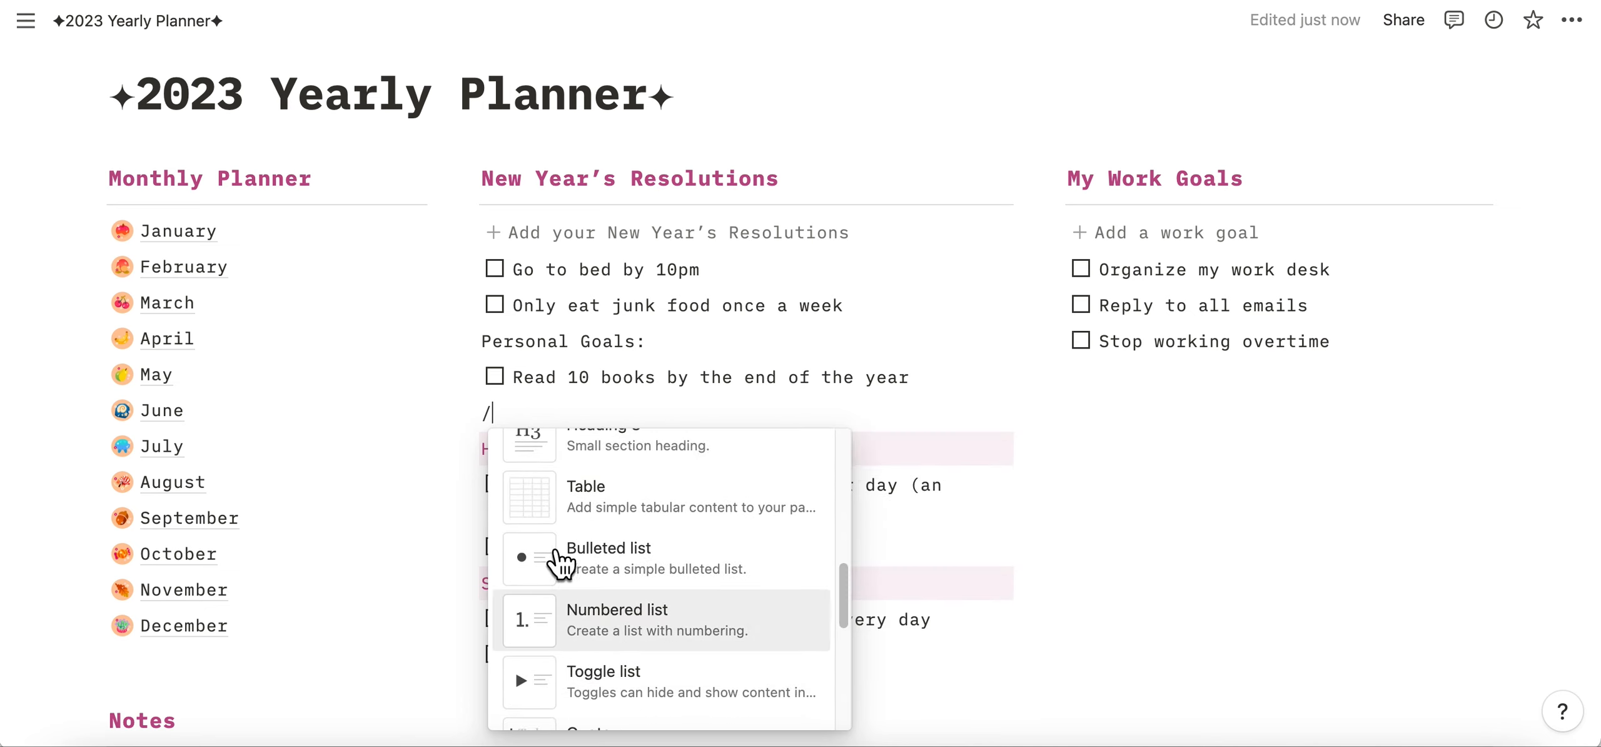
{"action": "left_click", "coordinate": [631, 566]}
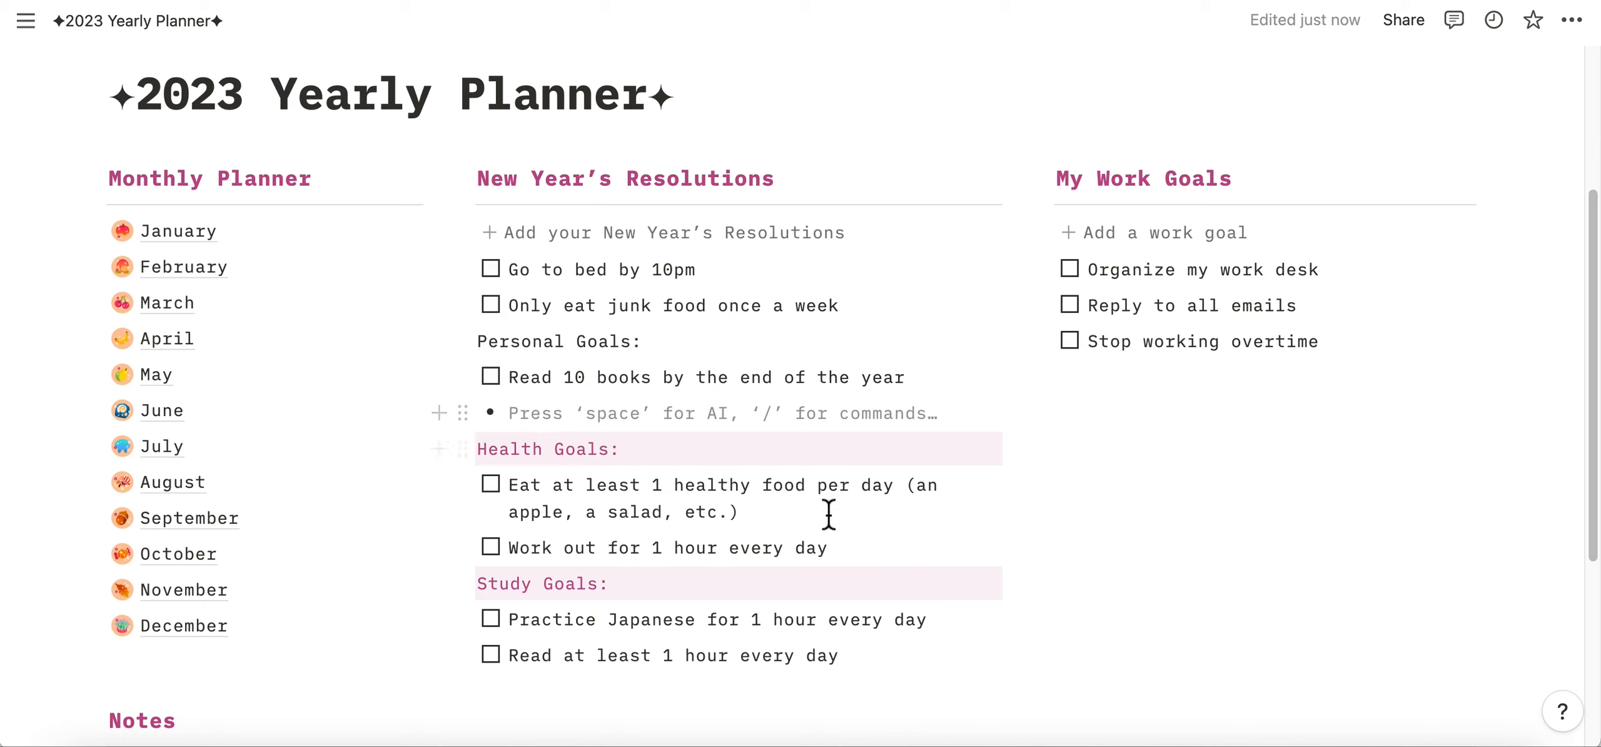
{"action": "type", "text": "P"}
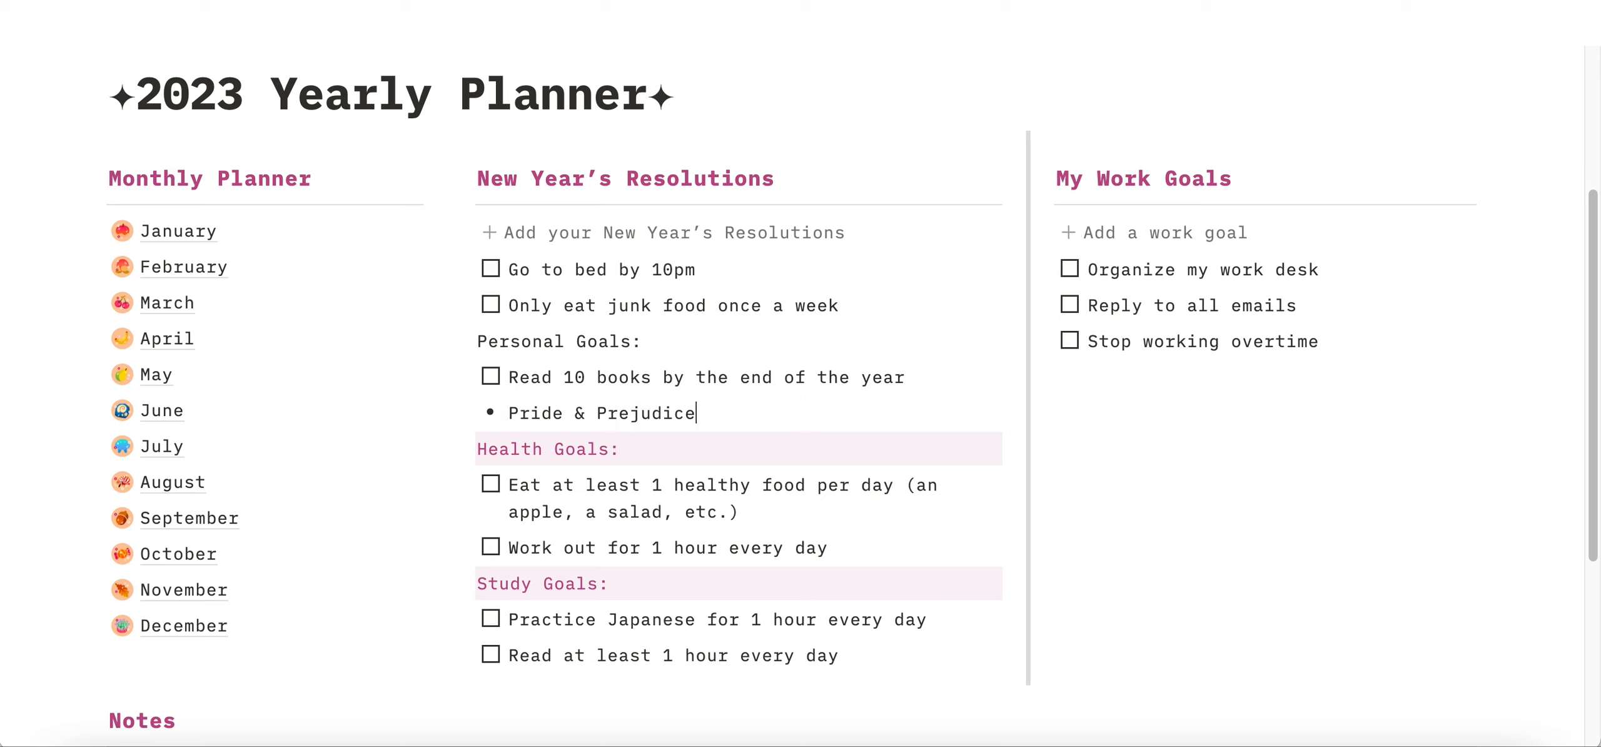
{"action": "type", "text": "ride & Prejudice"}
{"action": "key", "text": "Return"}
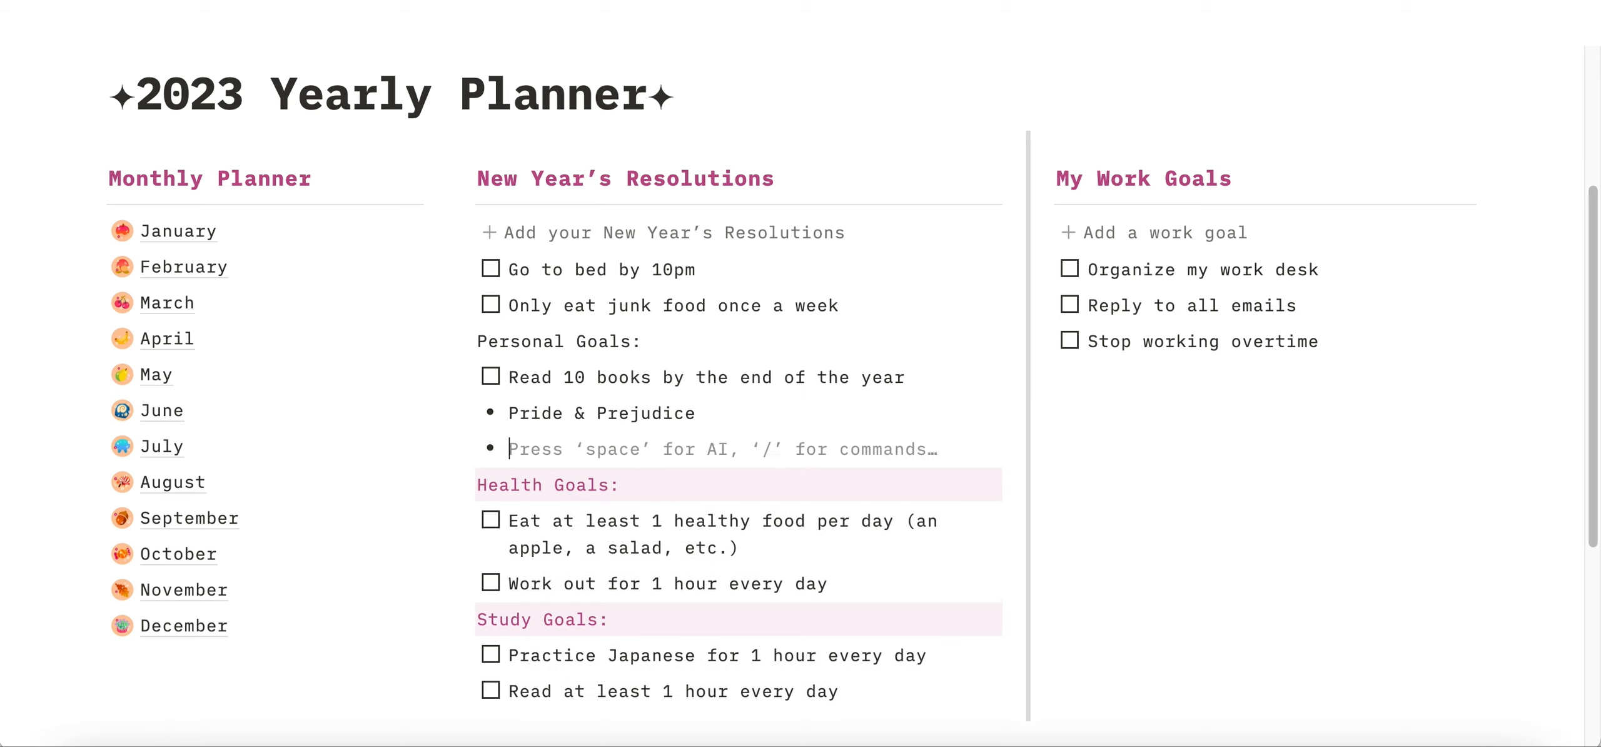
{"action": "type", "text": "Sense & Sens"}
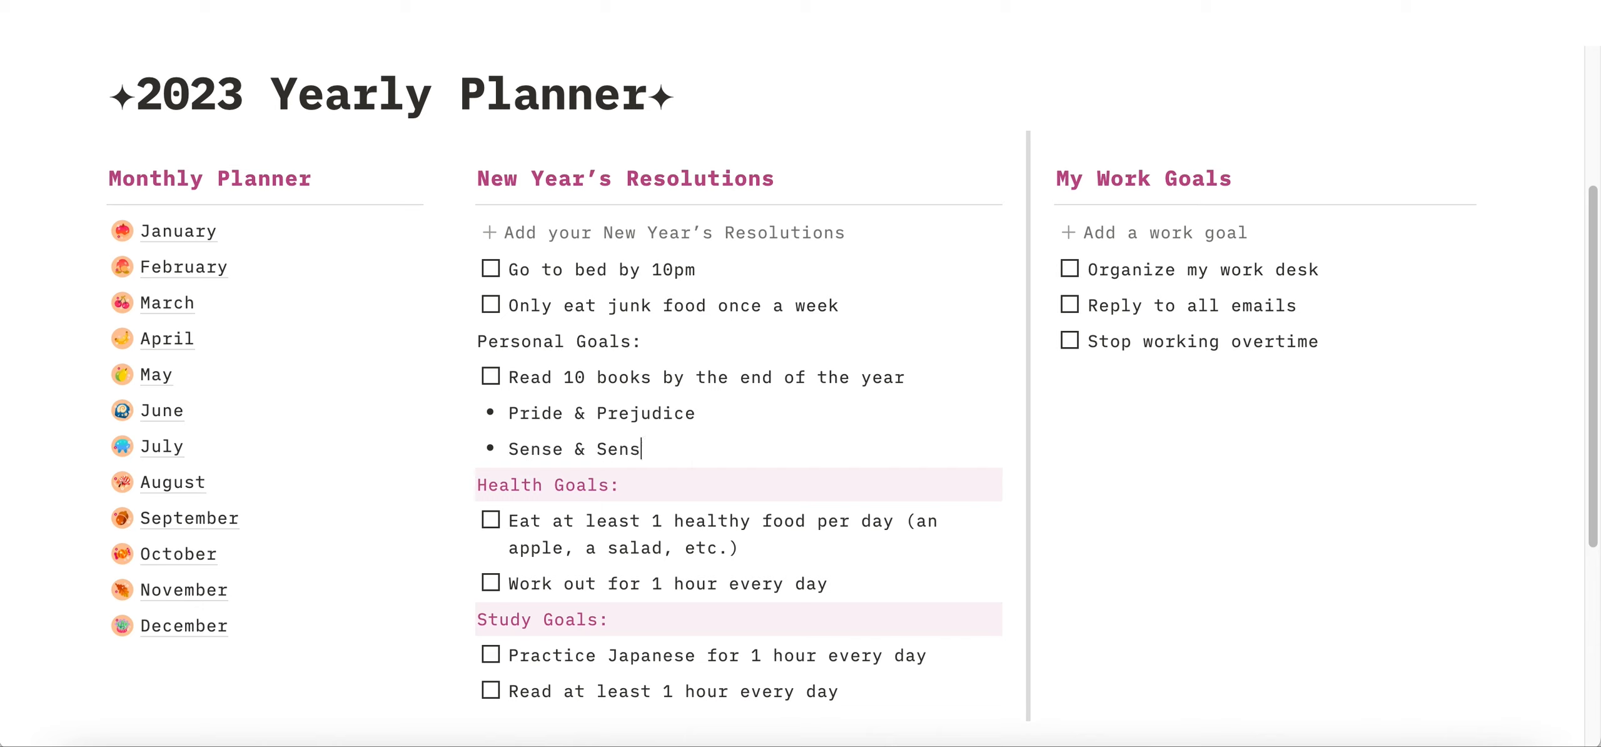
Delete the two book bullets, the "Read 10 books" to-do and the end of the "Personal Goals:" line.
{"action": "left_click_drag", "start_coordinate": [739, 450], "coordinate": [498, 448]}
{"action": "key", "text": "BackSpace"}
{"action": "key", "text": "BackSpace"}
{"action": "key", "text": "BackSpace"}
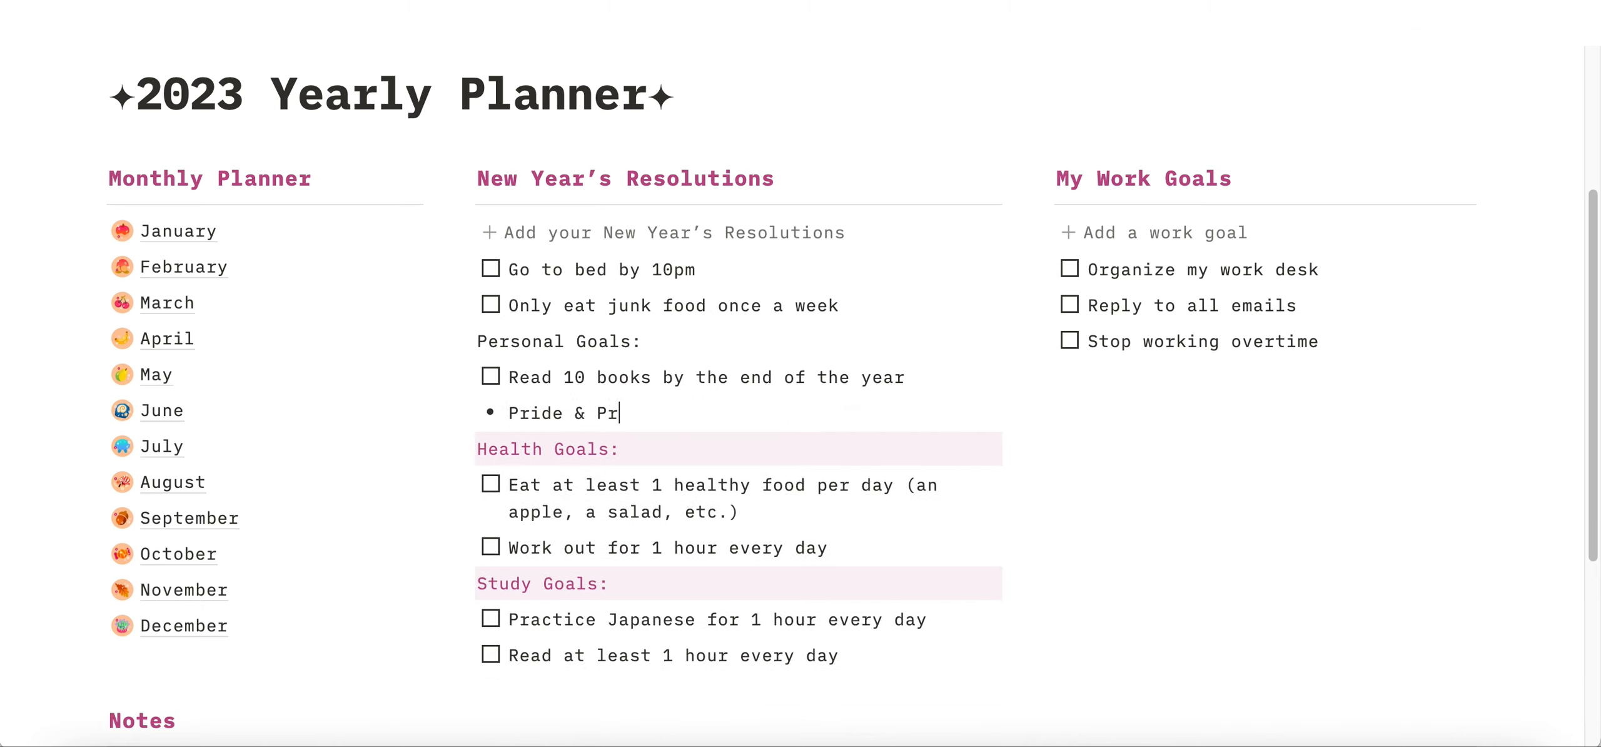
{"action": "key", "text": "BackSpace"}
{"action": "key", "text": "BackSpace"}
{"action": "key", "text": "BackSpace"}
{"action": "key", "text": "BackSpace"}
{"action": "key", "text": "BackSpace"}
{"action": "key", "text": "BackSpace"}
{"action": "key", "text": "BackSpace"}
{"action": "key", "text": "BackSpace"}
{"action": "key", "text": "BackSpace"}
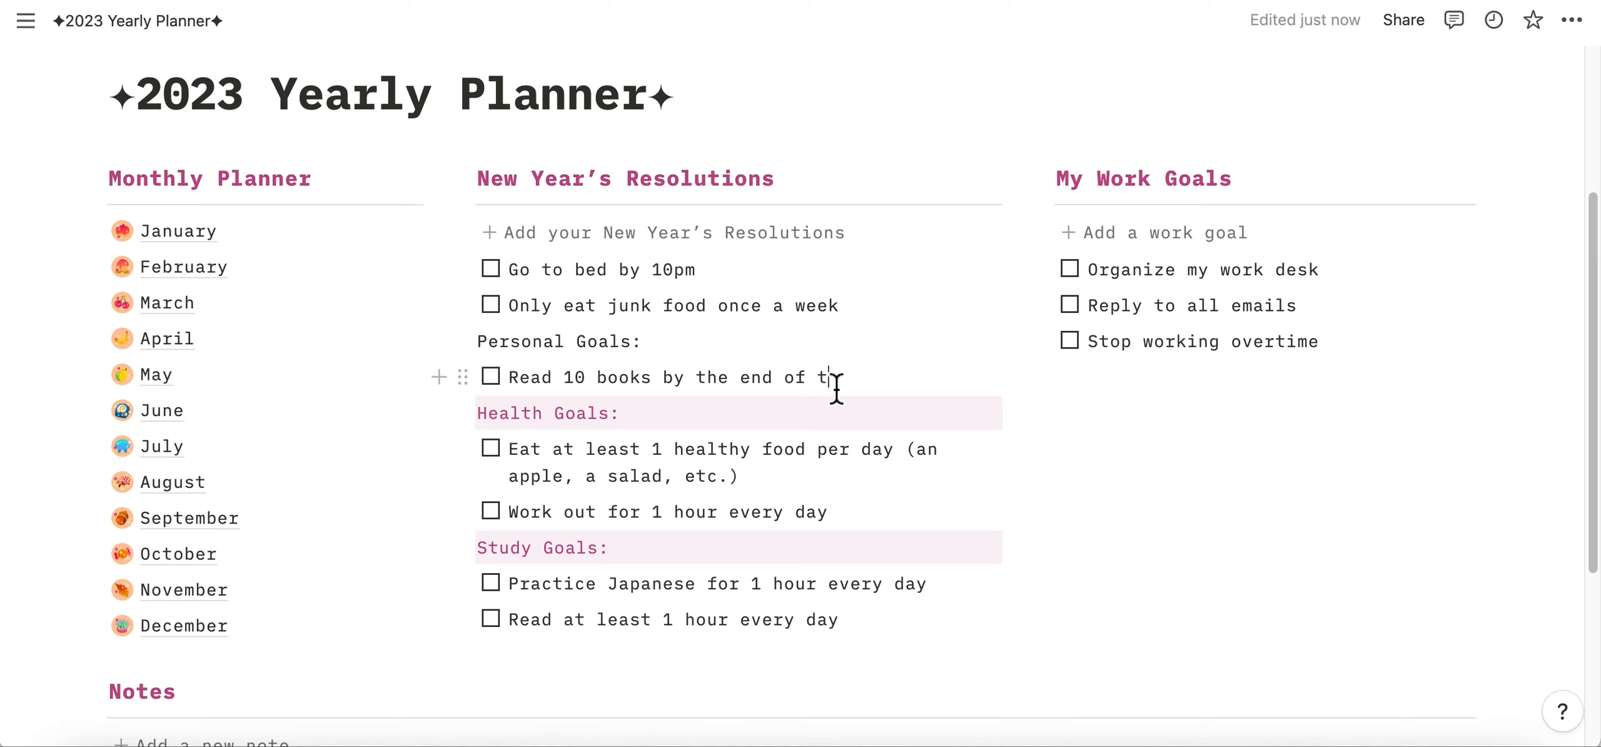
{"action": "left_click_drag", "start_coordinate": [836, 380], "coordinate": [491, 386]}
{"action": "key", "text": "BackSpace"}
{"action": "key", "text": "BackSpace"}
{"action": "key", "text": "BackSpace"}
{"action": "key", "text": "BackSpace"}
{"action": "key", "text": "BackSpace"}
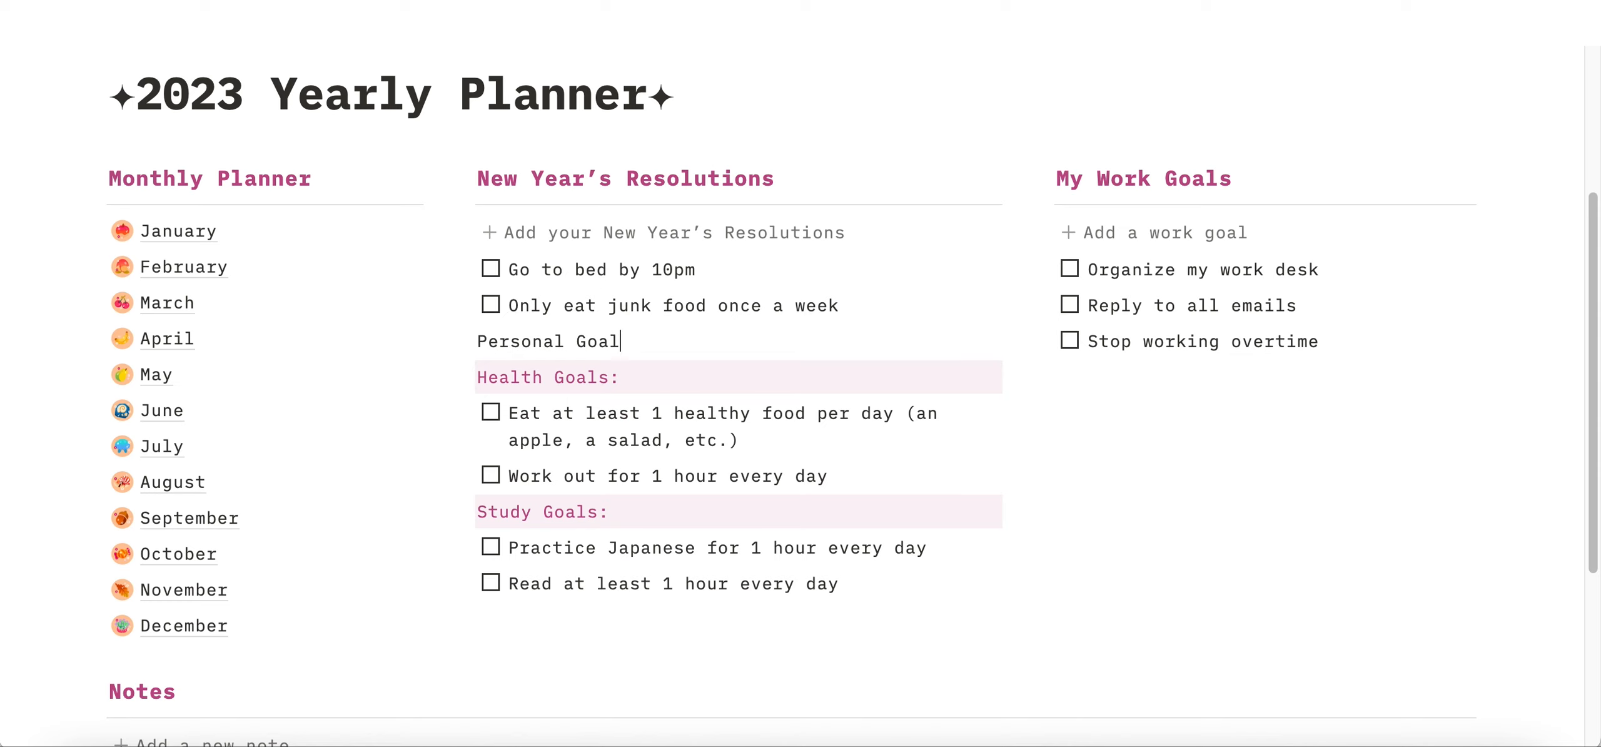
Undo the deletions under Personal Goals and complete the bulleted list as "Pride & Prejudice" and "Sense & Sensibility".
{"action": "key", "text": "super+z"}
{"action": "key", "text": "super+z"}
{"action": "key", "text": "super+z"}
{"action": "key", "text": "super+z"}
{"action": "type", "text": "ride & Prejudice"}
{"action": "key", "text": "Return"}
{"action": "type", "text": "Sense & Sensibility"}
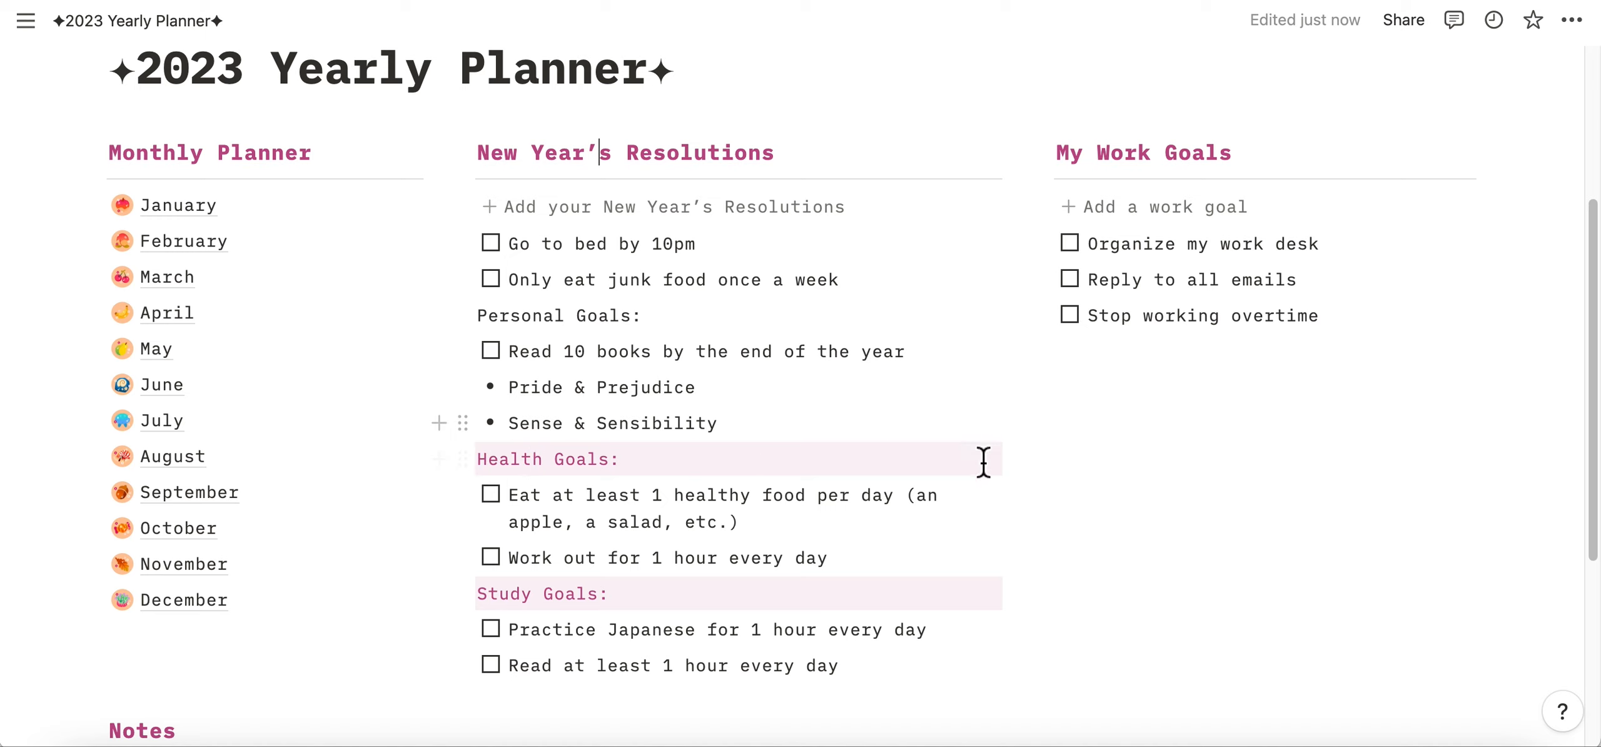
Apply a pink background to just the text of the "New Year's Resolutions" heading.
{"action": "scroll", "coordinate": [886, 464], "scroll_direction": "up", "scroll_amount": 1}
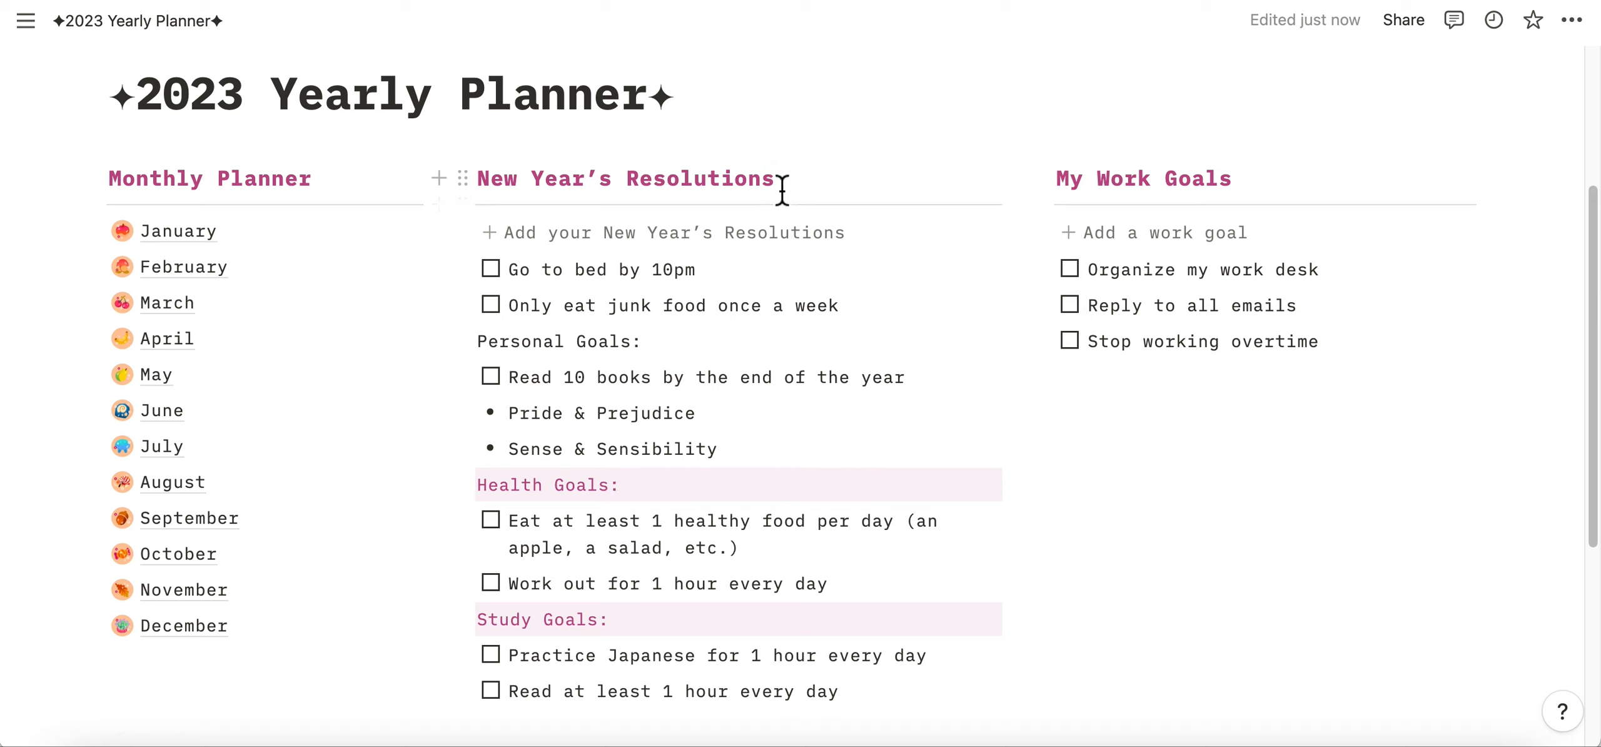
{"action": "left_click_drag", "start_coordinate": [782, 188], "coordinate": [470, 181]}
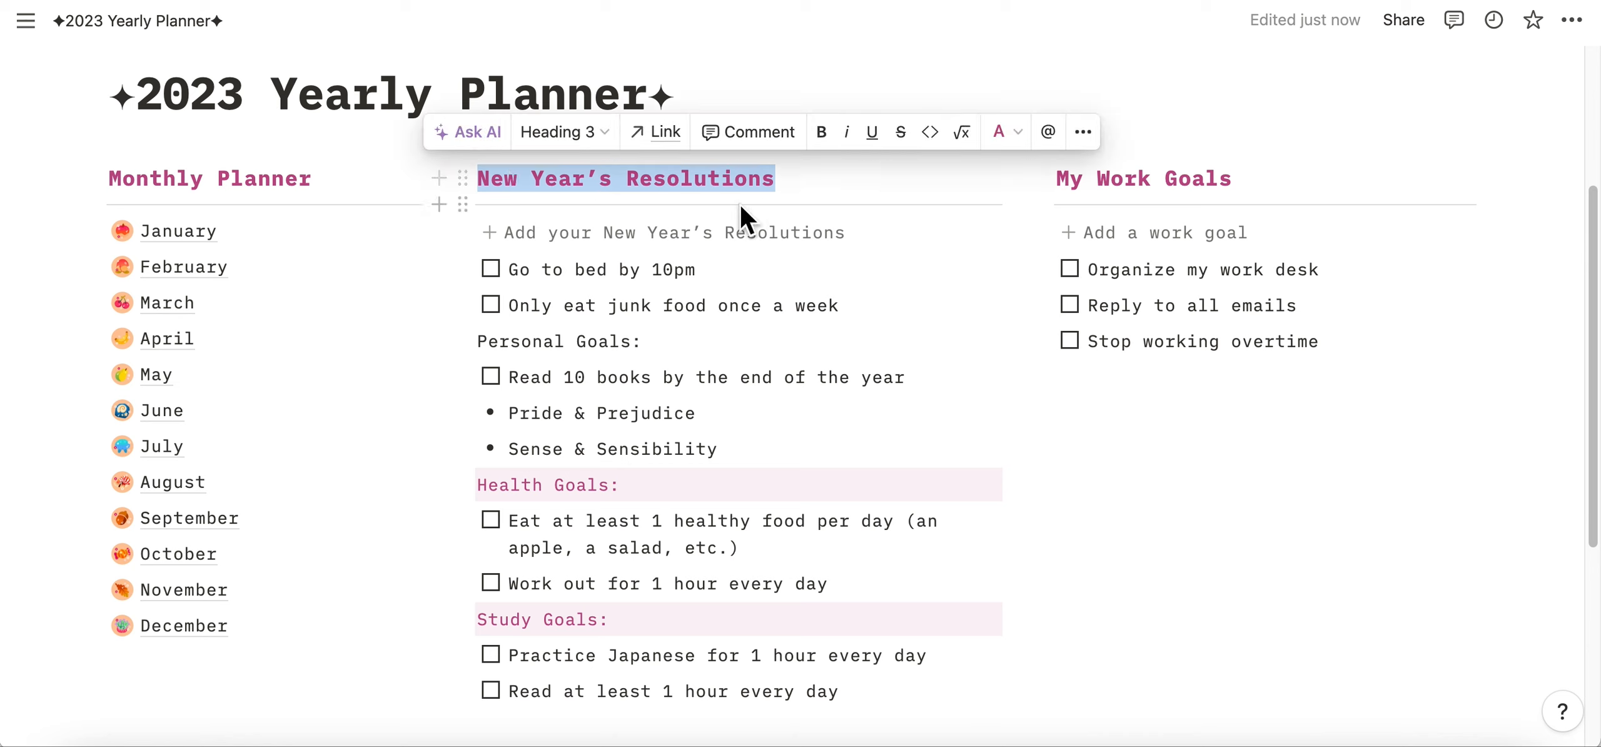
{"action": "left_click", "coordinate": [1014, 134]}
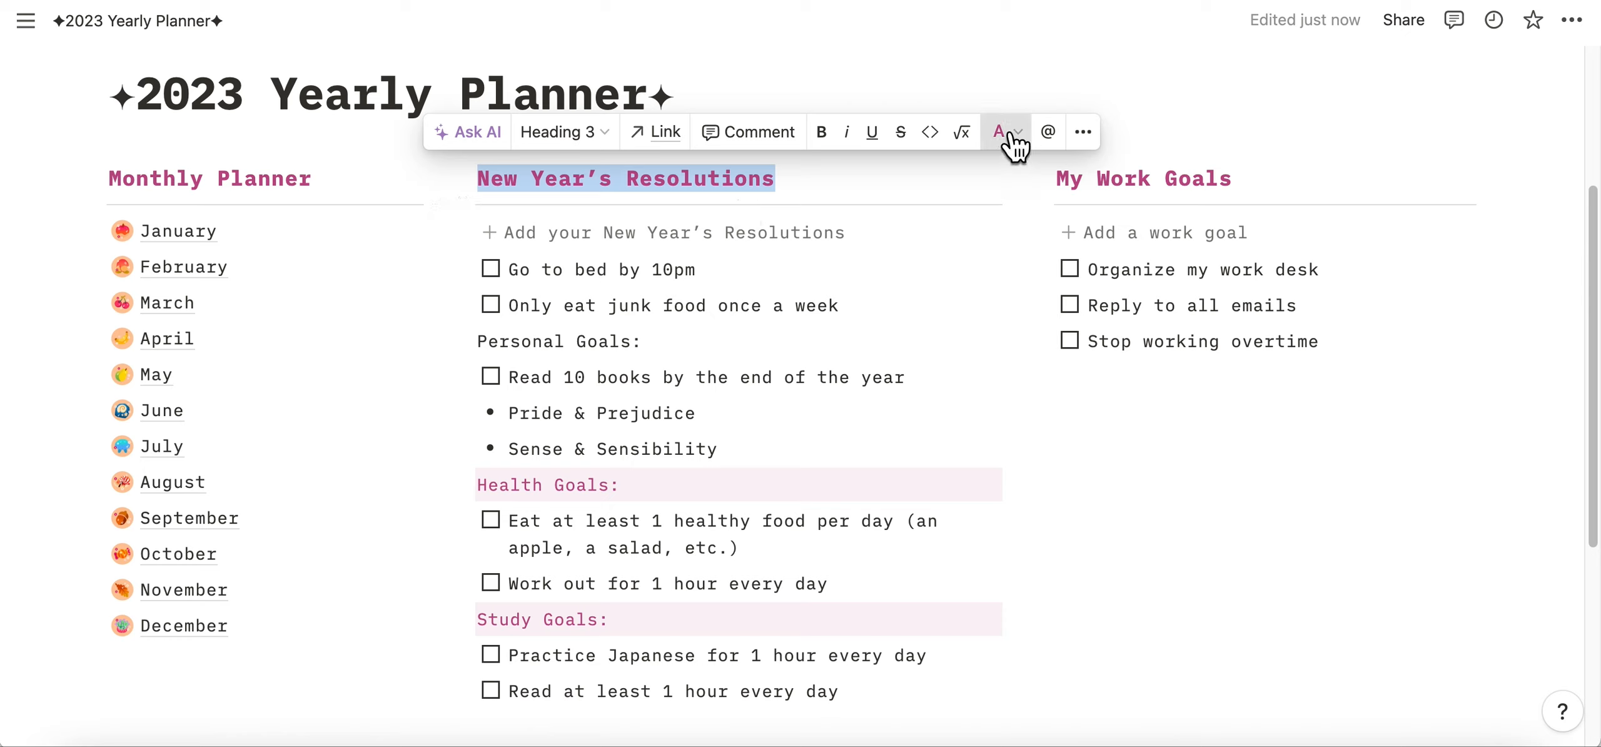
{"action": "scroll", "coordinate": [1025, 287], "scroll_direction": "down", "scroll_amount": 5}
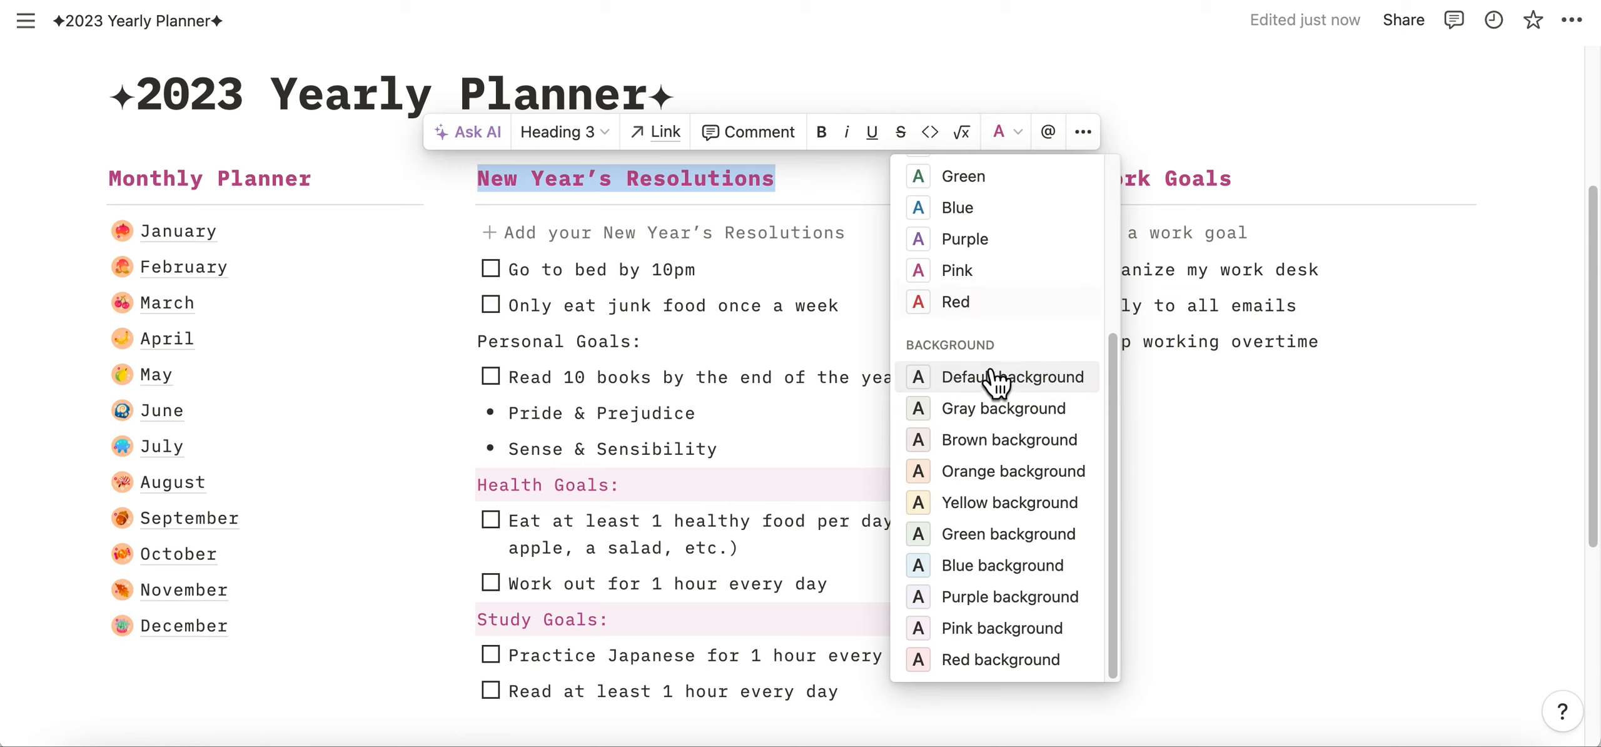
{"action": "left_click", "coordinate": [1061, 631]}
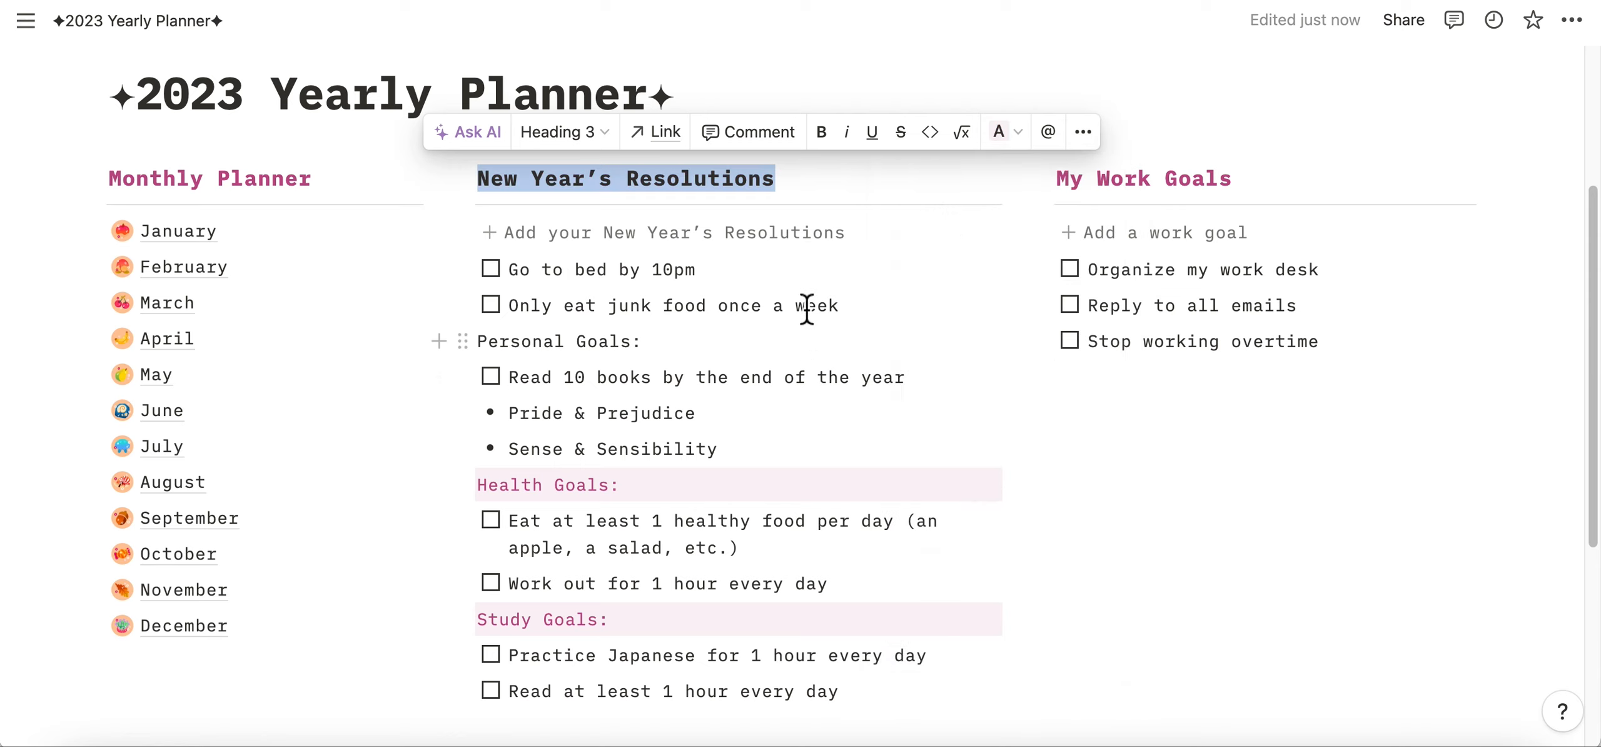
{"action": "scroll", "coordinate": [768, 288], "scroll_direction": "up", "scroll_amount": 1}
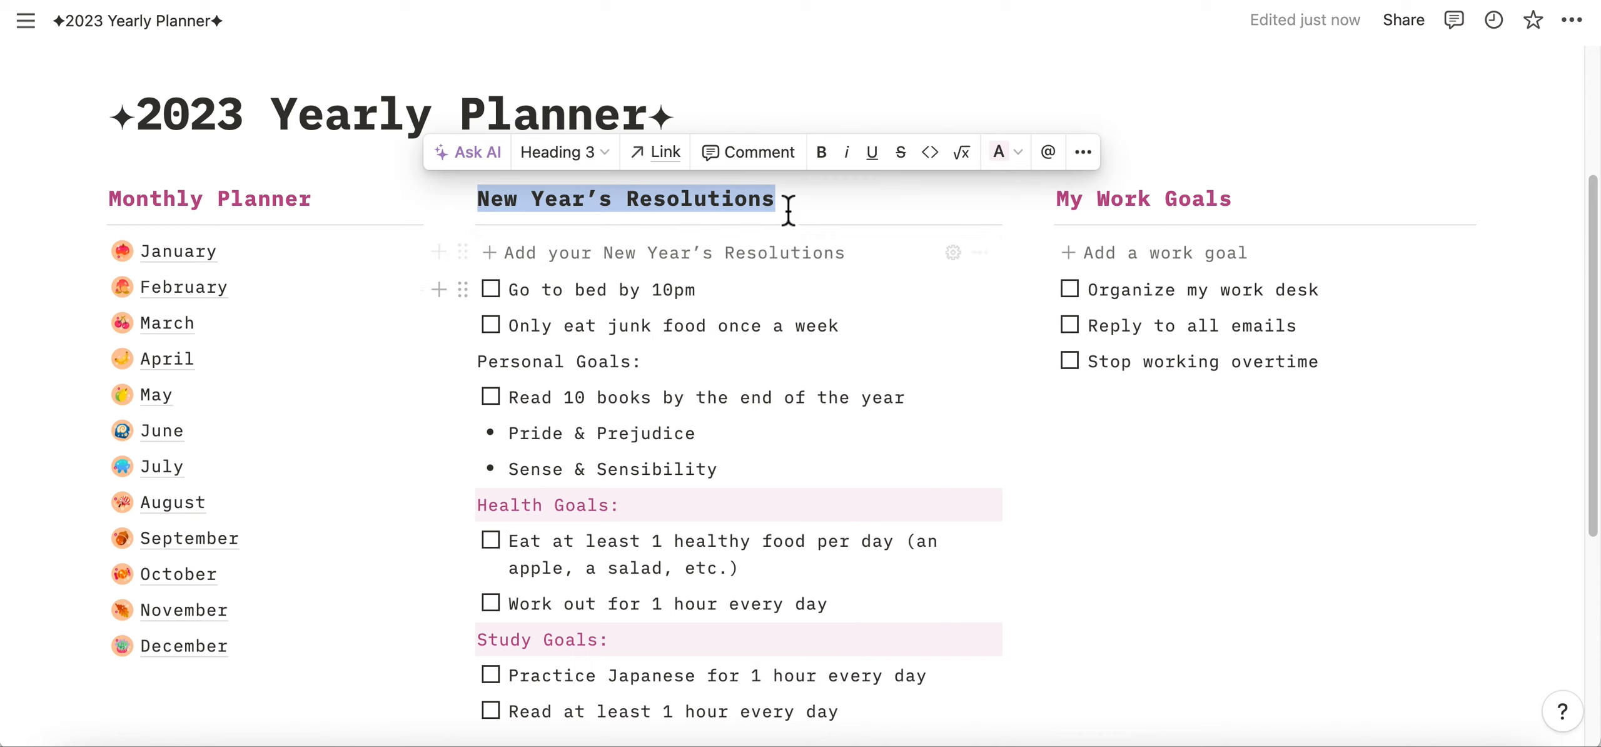
{"action": "left_click", "coordinate": [789, 205]}
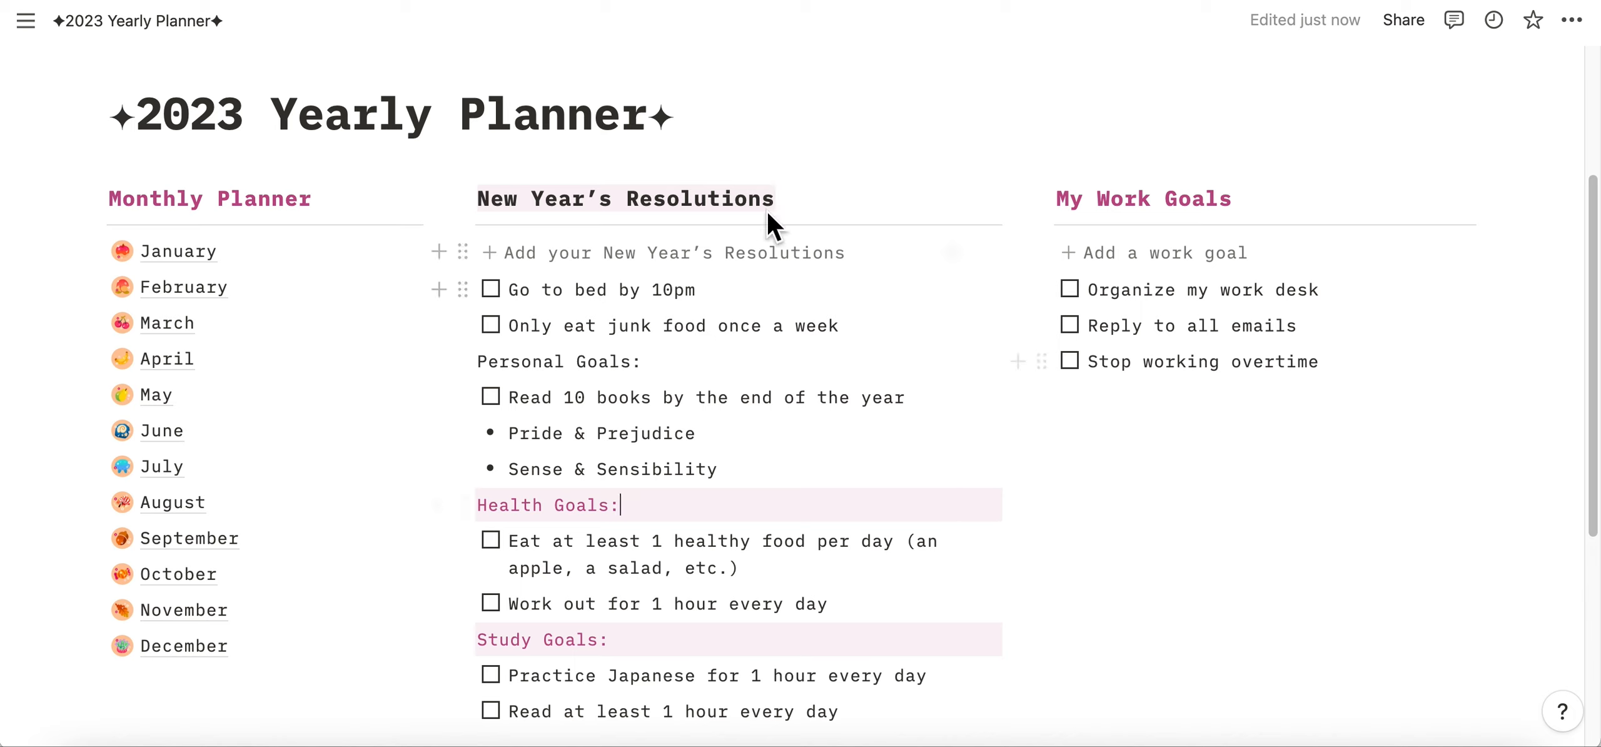
Apply a pink background to the entire "New Year's Resolutions" heading block, across the full column width.
{"action": "left_click_drag", "start_coordinate": [755, 204], "coordinate": [478, 208]}
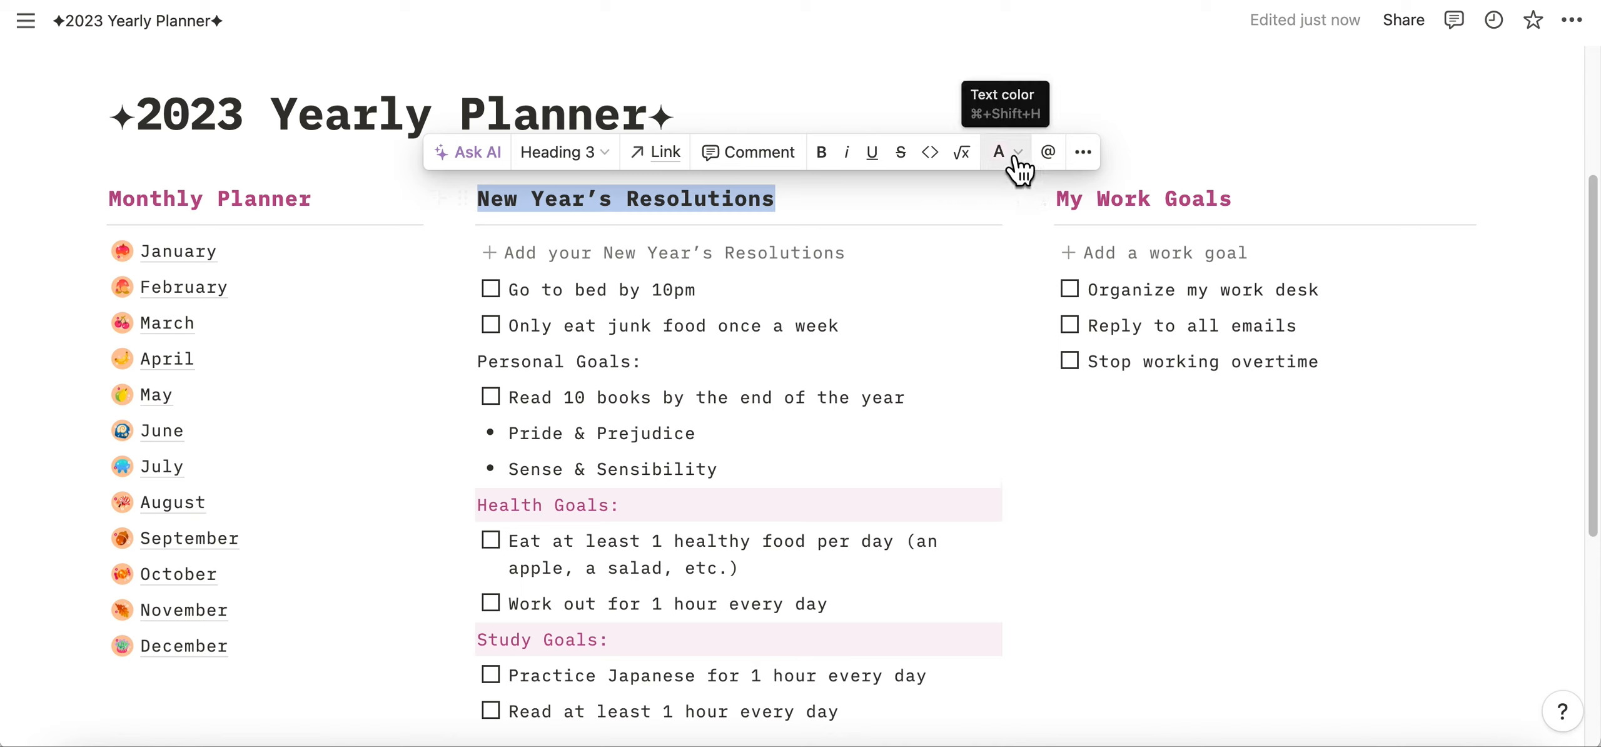
{"action": "left_click", "coordinate": [1083, 153]}
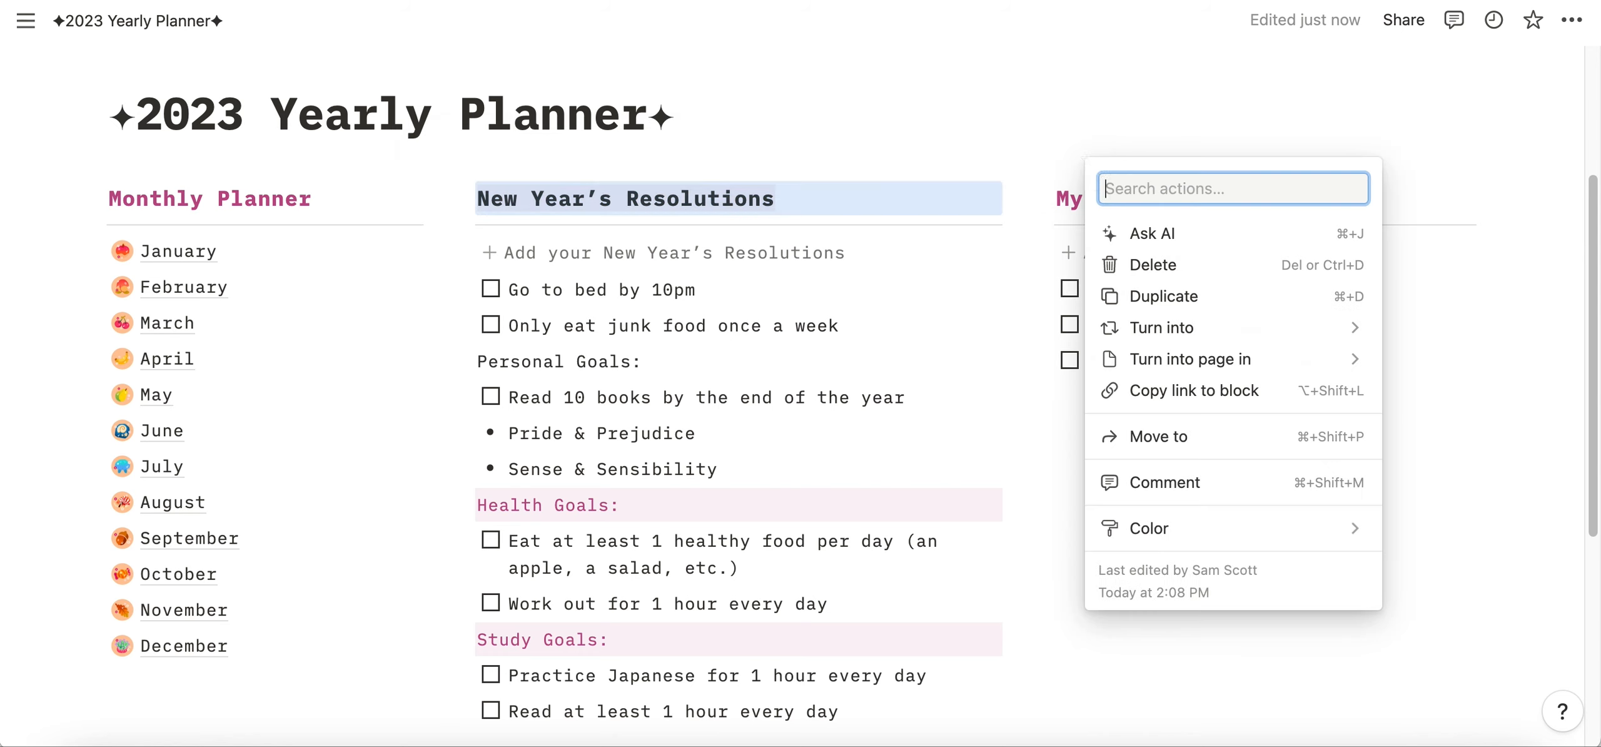
{"action": "mouse_move", "coordinate": [1245, 528]}
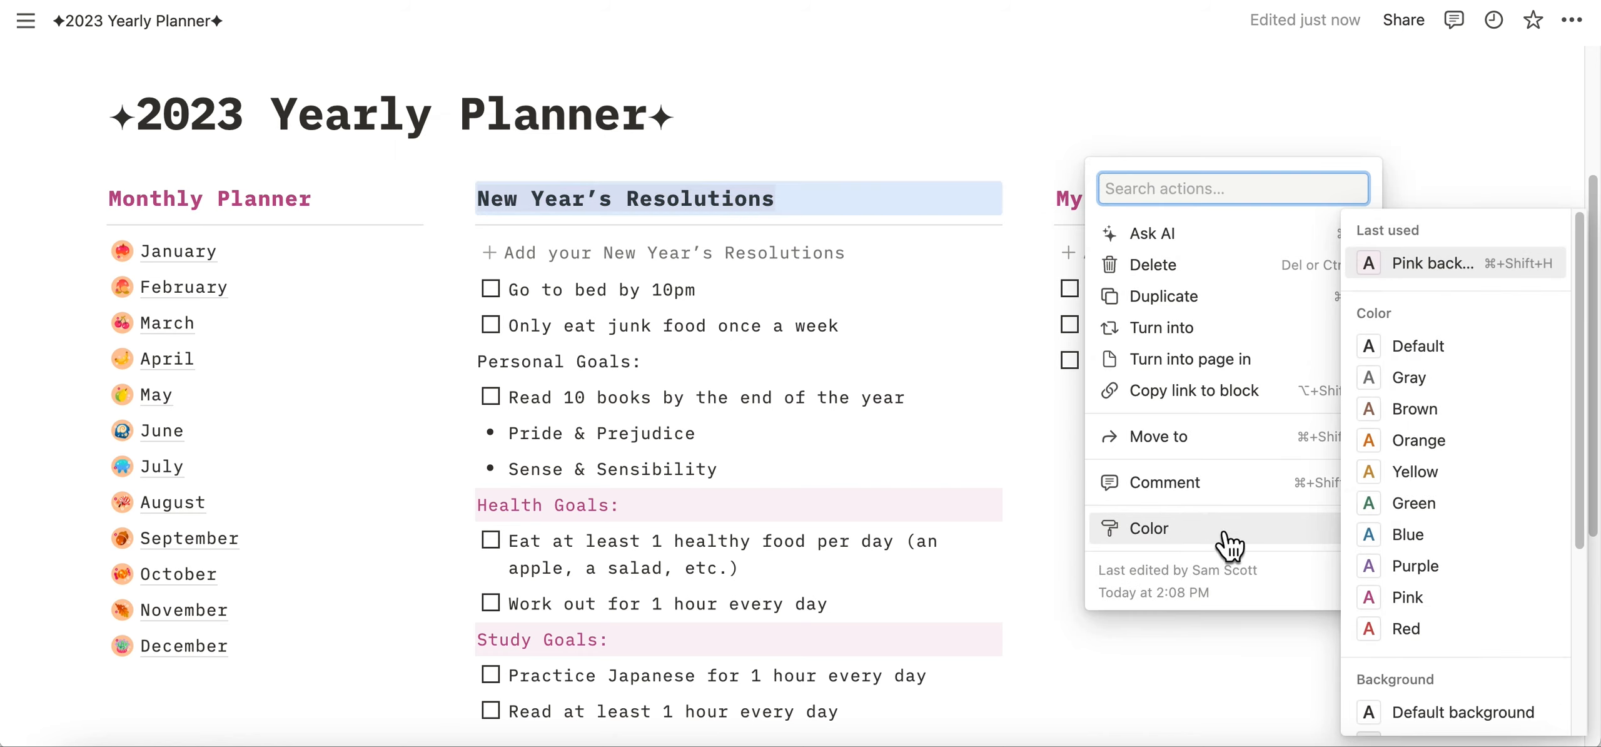
{"action": "scroll", "coordinate": [1439, 463], "scroll_direction": "down", "scroll_amount": 5}
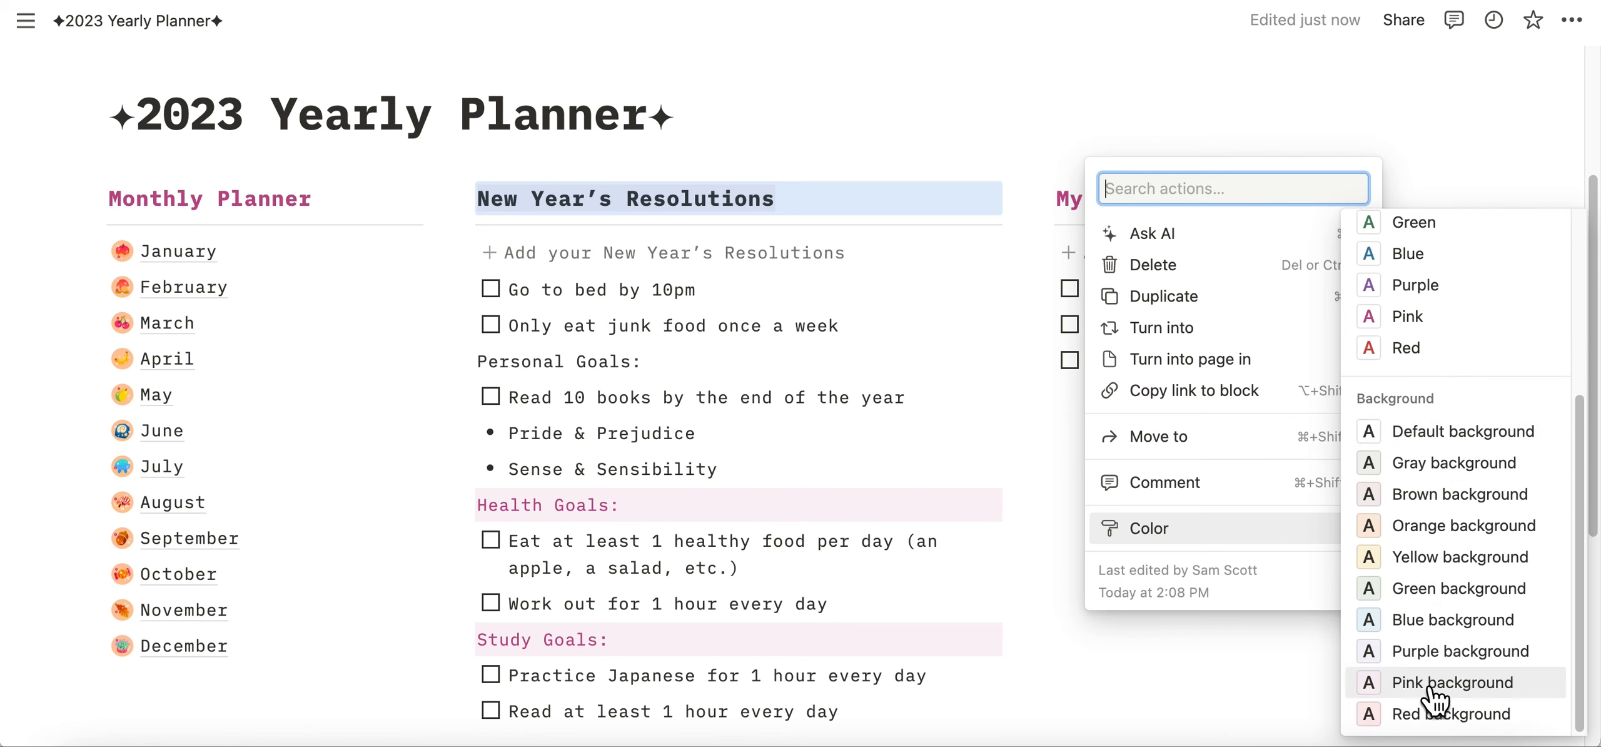
{"action": "left_click", "coordinate": [1461, 681]}
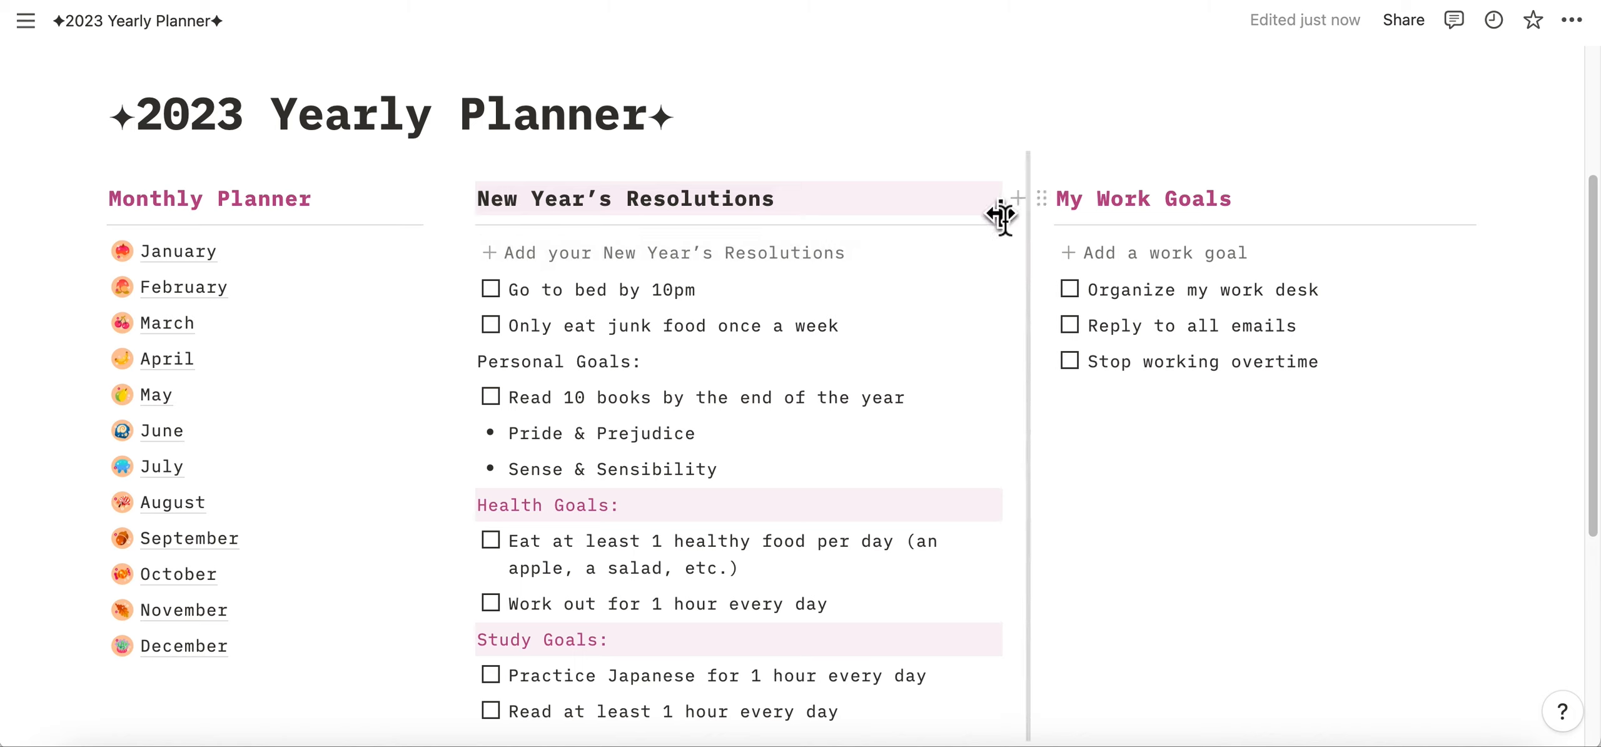
Set the text color of the "New Year's Resolutions" heading to pink.
{"action": "left_click_drag", "start_coordinate": [789, 210], "coordinate": [477, 209]}
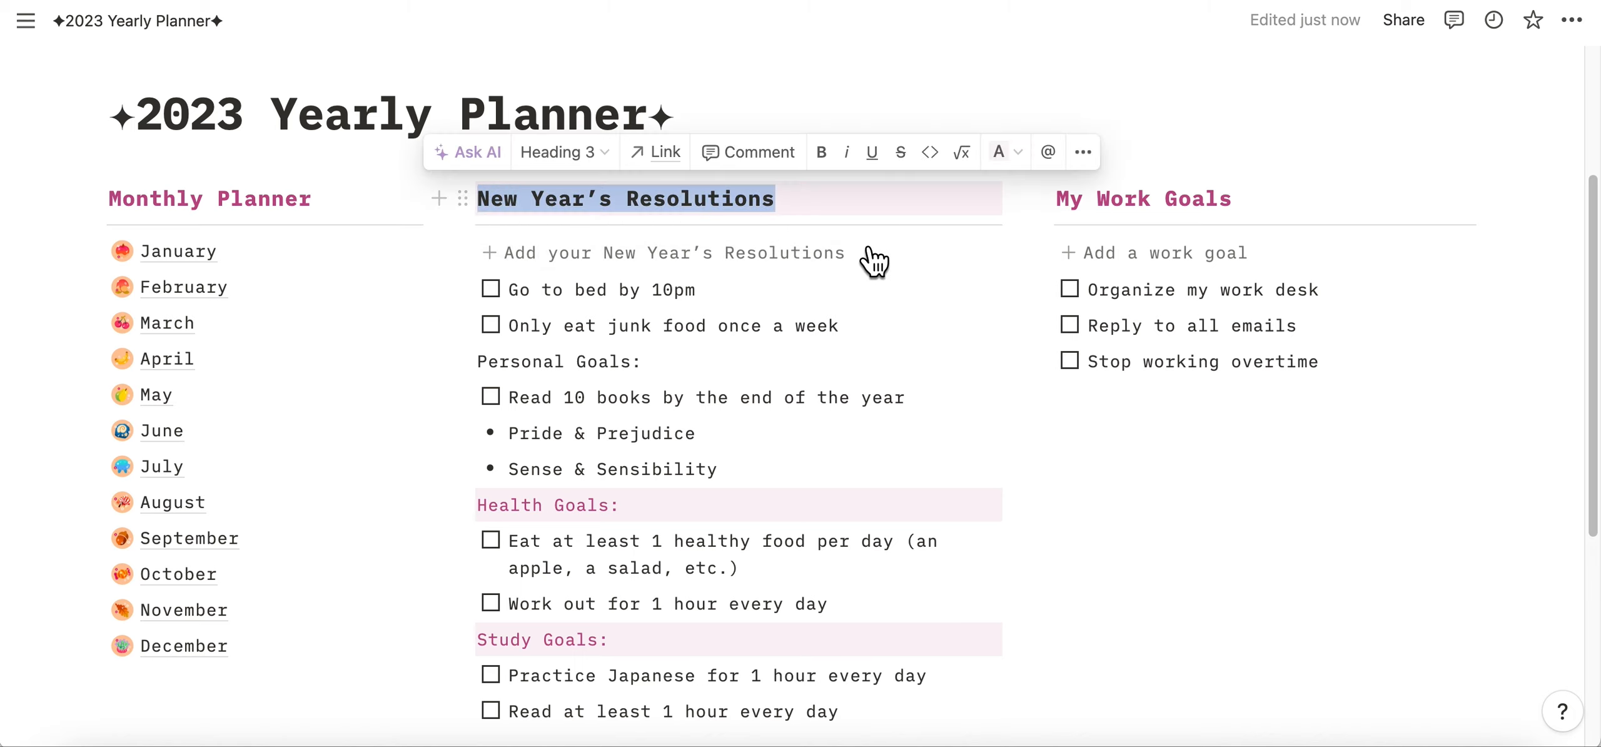
{"action": "left_click", "coordinate": [1017, 151]}
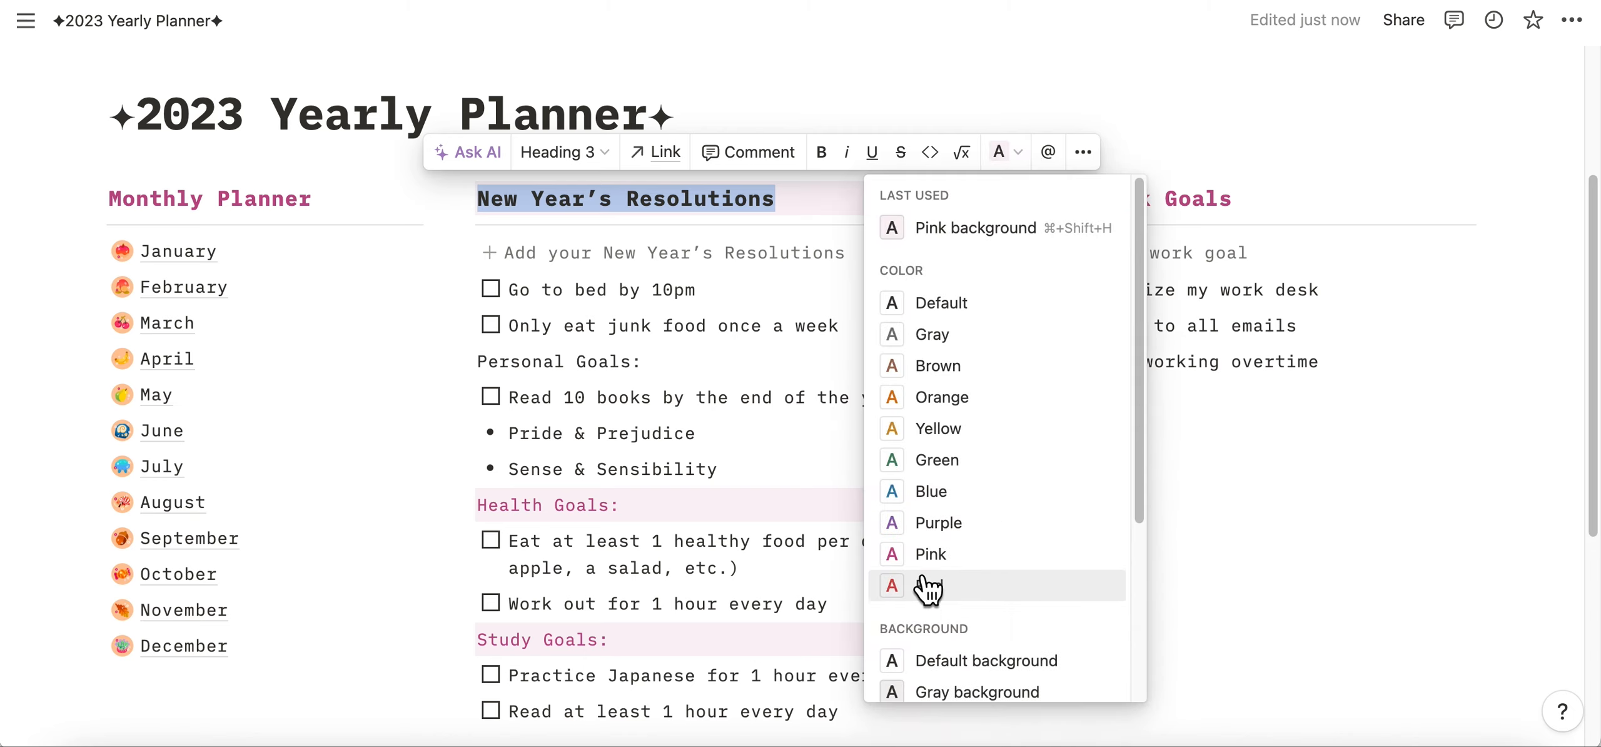
{"action": "left_click", "coordinate": [938, 554]}
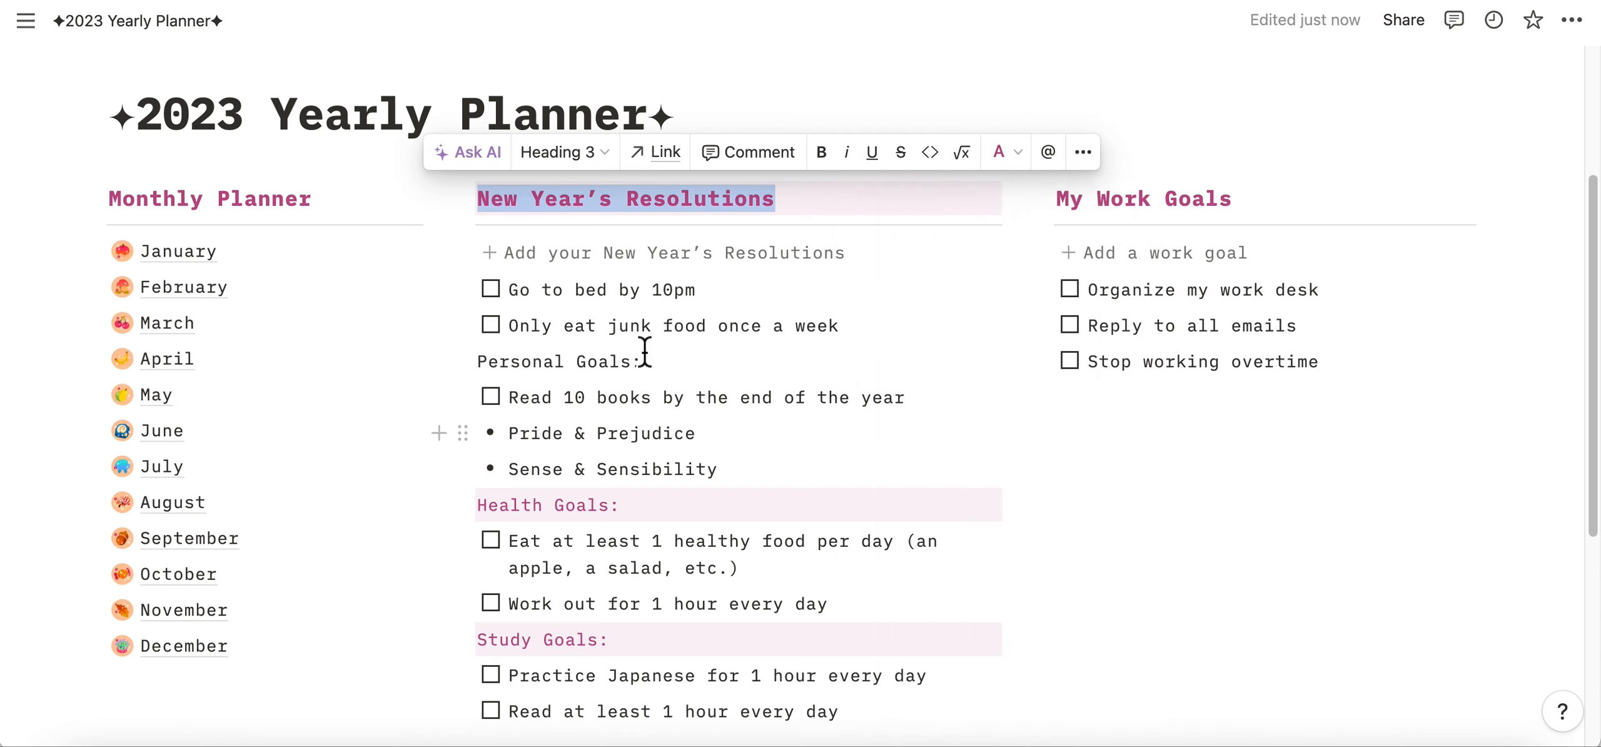
{"action": "left_click", "coordinate": [680, 330]}
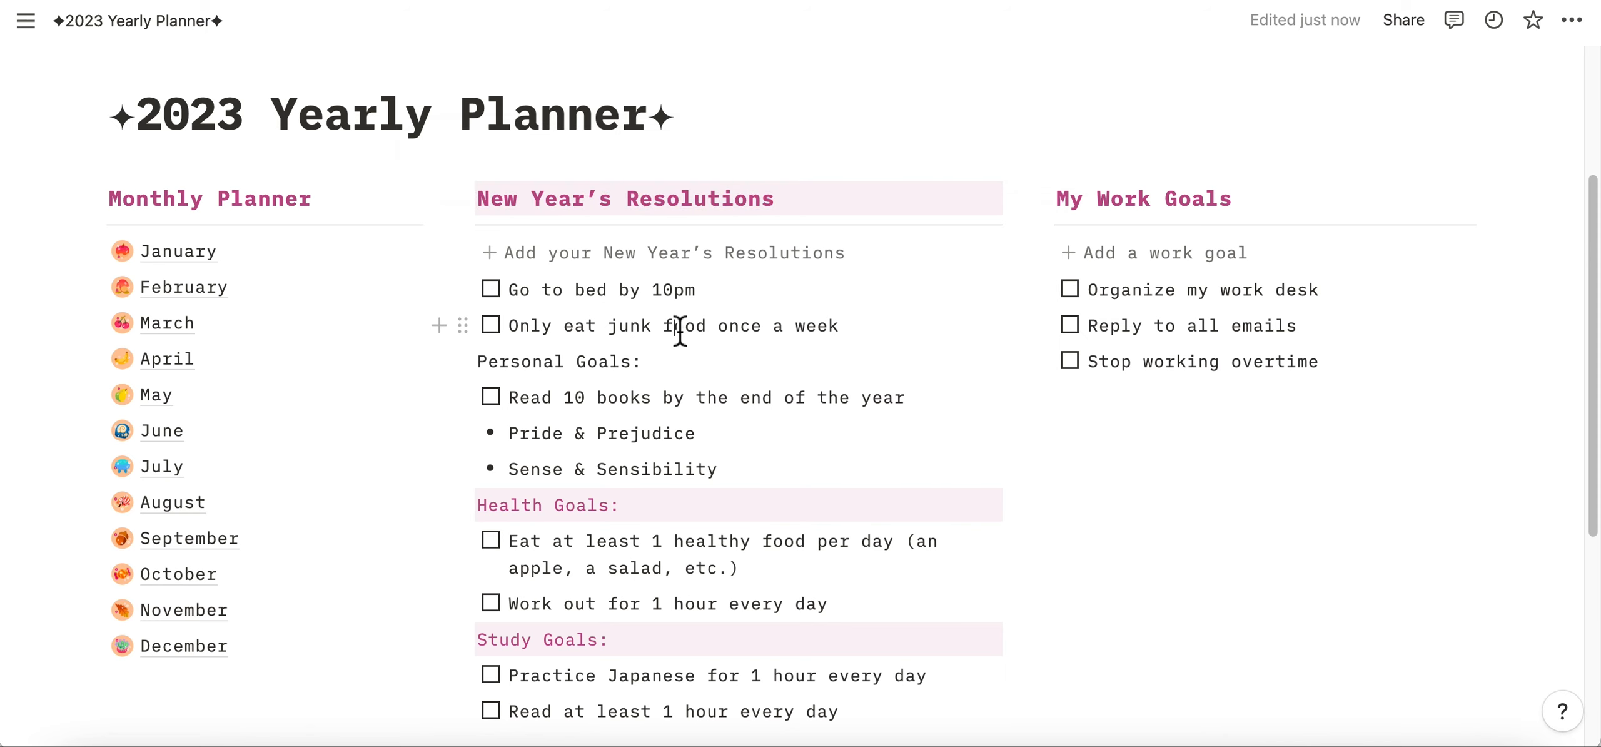
{"action": "scroll", "coordinate": [680, 330], "scroll_direction": "down", "scroll_amount": 3}
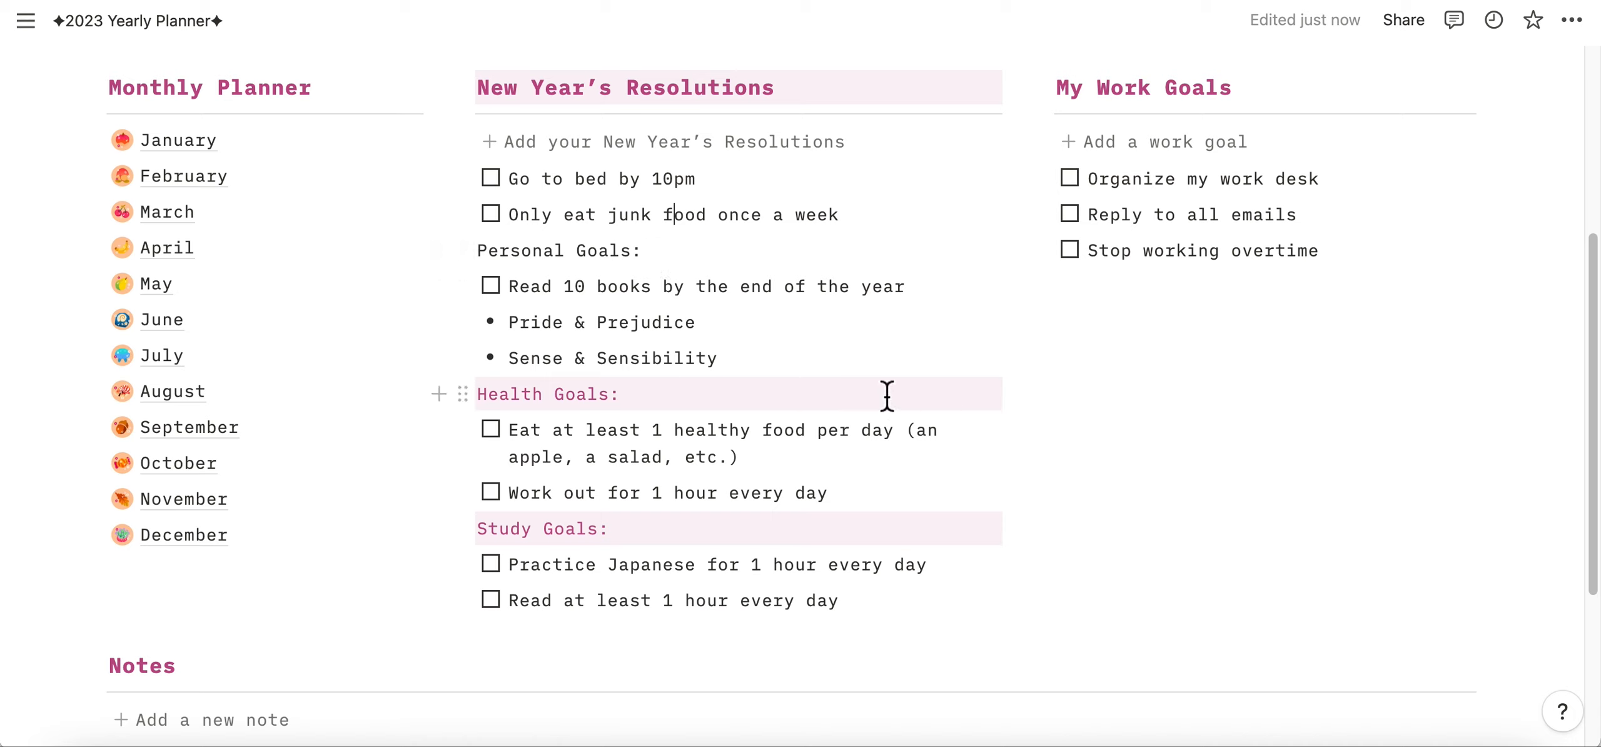
Apply a pink background to the entire "Personal Goals:" line under New Year's Resolutions.
{"action": "left_click_drag", "start_coordinate": [644, 250], "coordinate": [474, 250]}
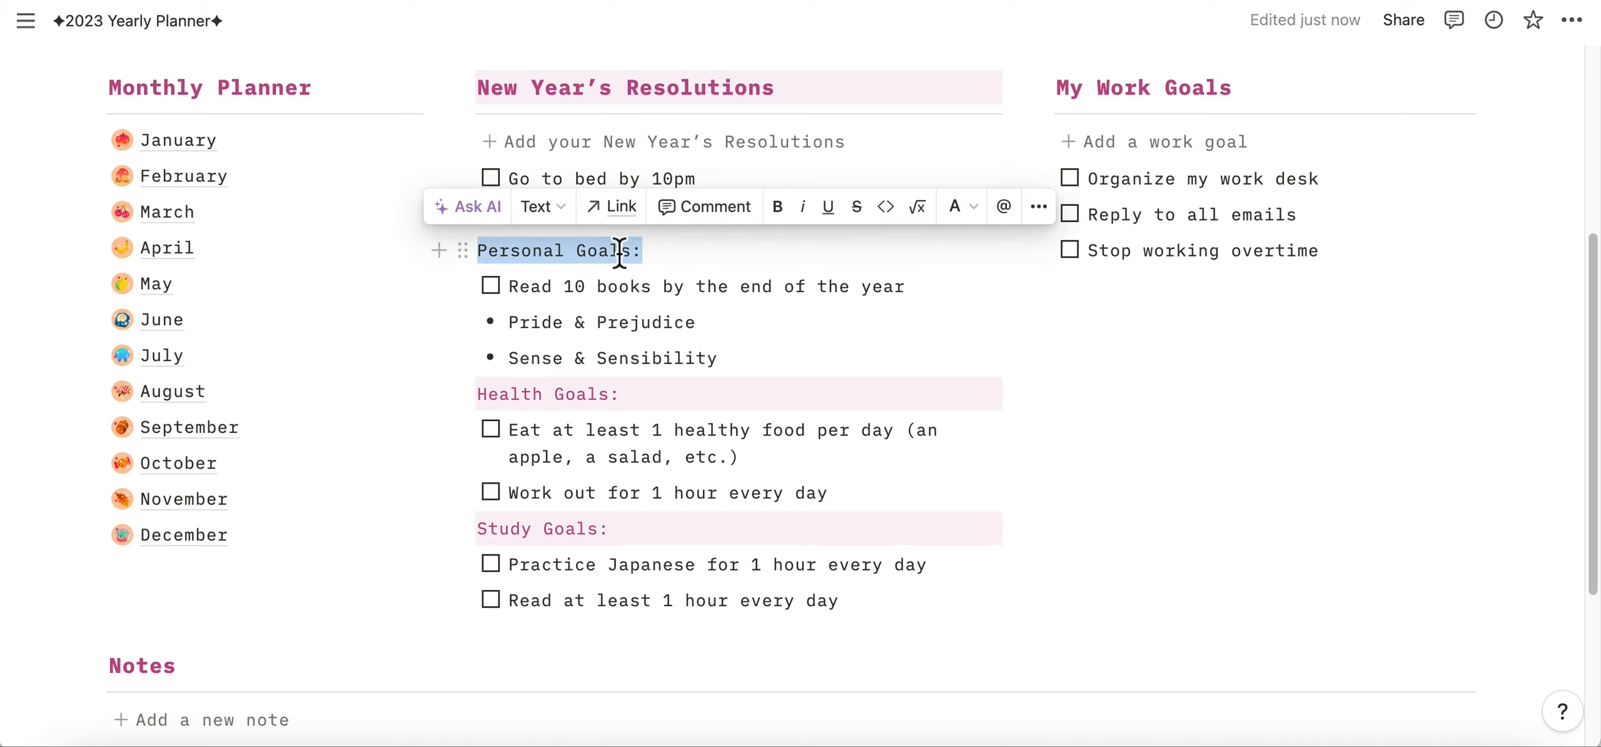
{"action": "left_click", "coordinate": [1038, 212]}
{"action": "mouse_move", "coordinate": [1214, 579]}
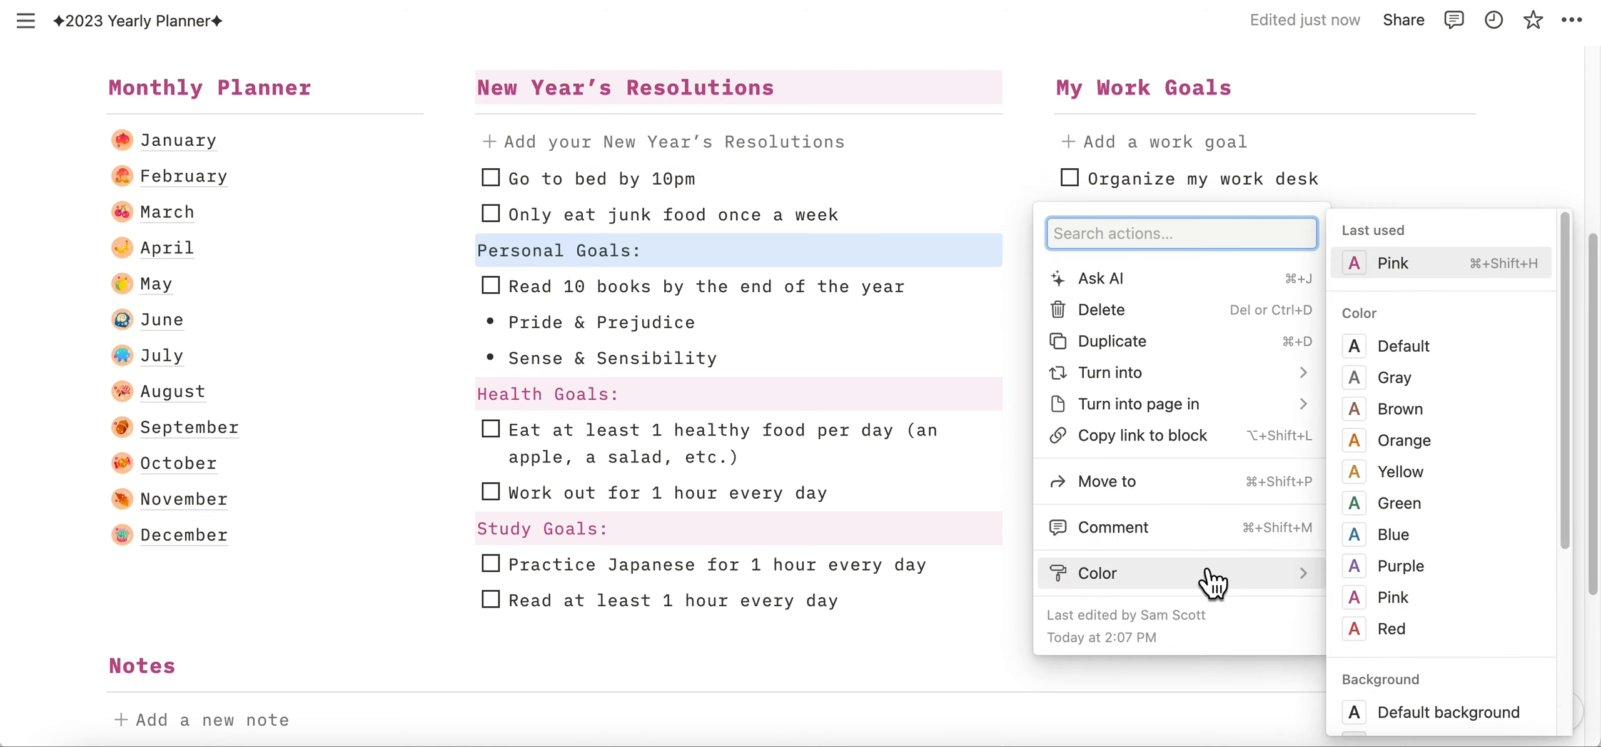
{"action": "scroll", "coordinate": [1429, 544], "scroll_direction": "down", "scroll_amount": 5}
{"action": "left_click", "coordinate": [1407, 682]}
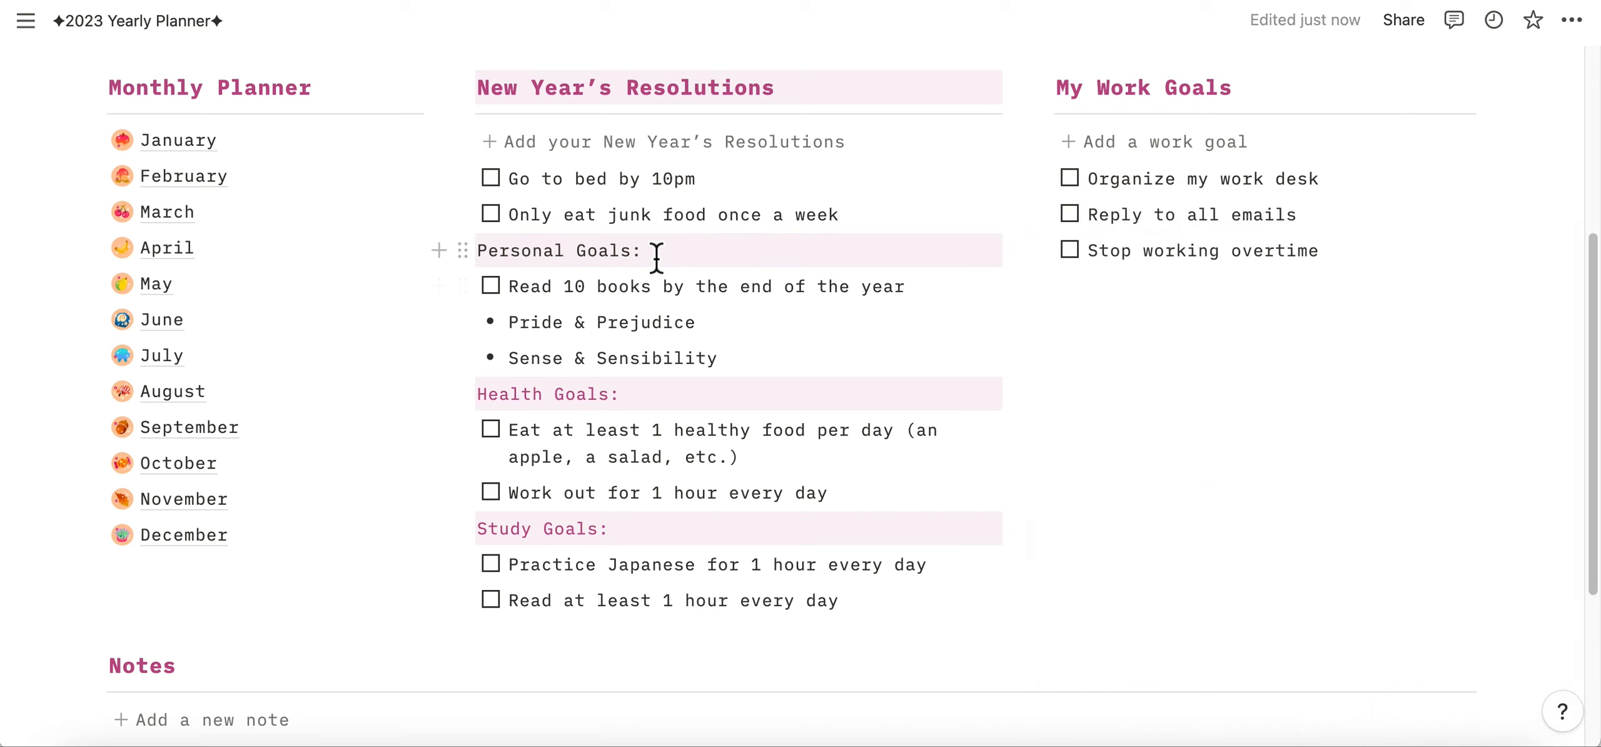
Set the text color of the "Personal Goals:" line to pink.
{"action": "triple_click", "coordinate": [486, 257]}
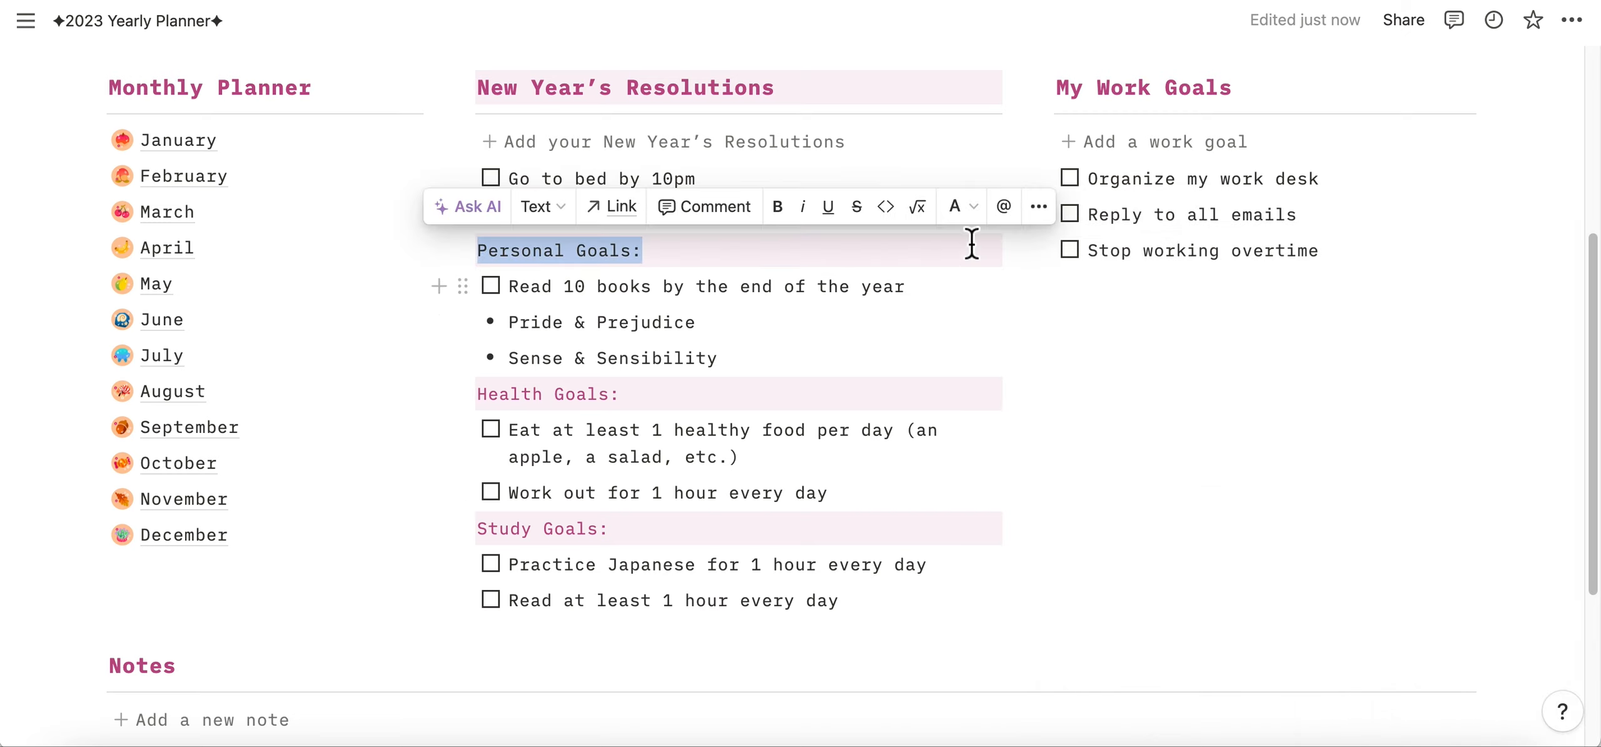
{"action": "left_click", "coordinate": [956, 207]}
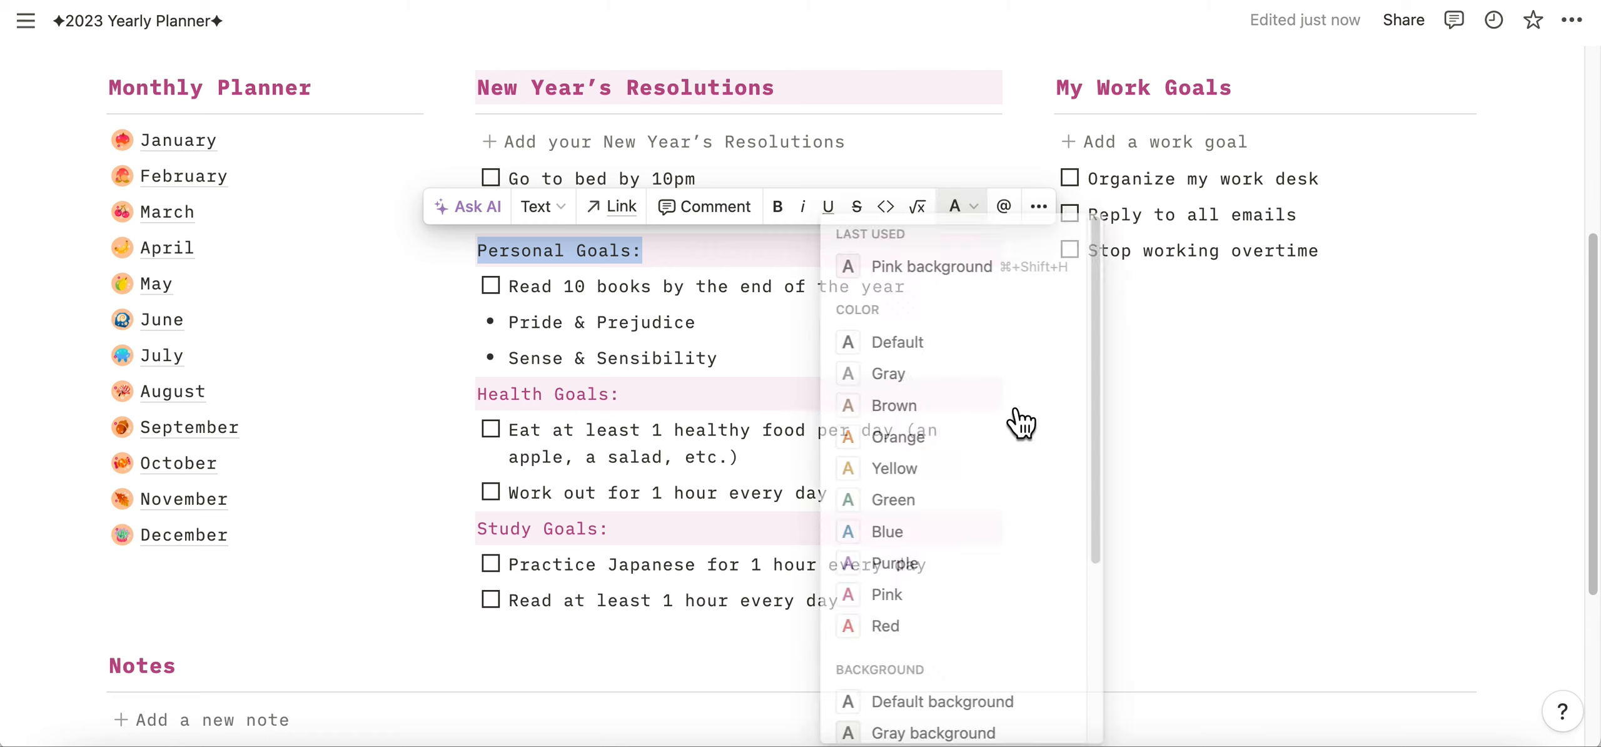
{"action": "left_click", "coordinate": [887, 594]}
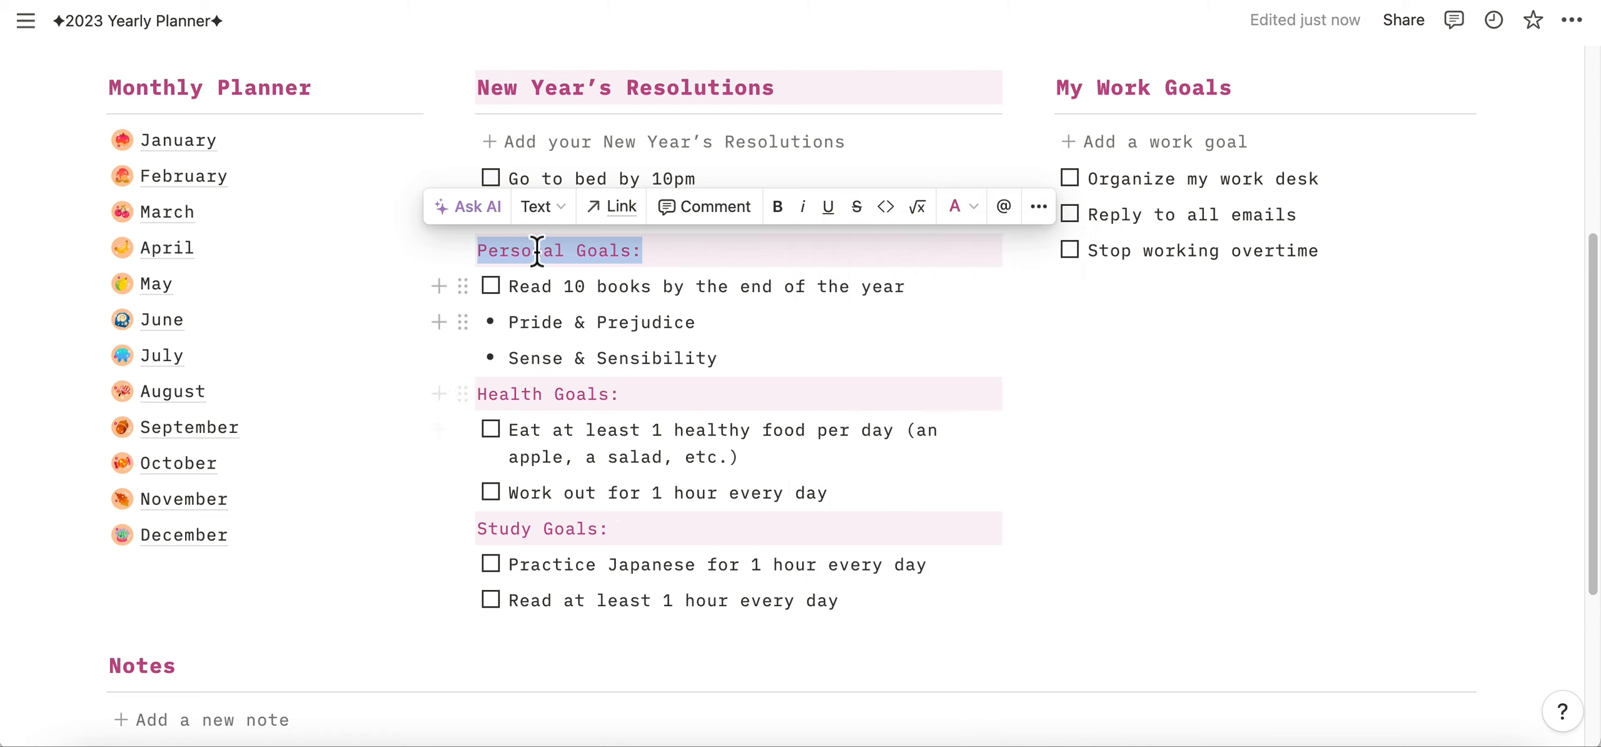
Try bold, italic and underline formatting on the "Personal Goals:" line, and remove all three again.
{"action": "left_click", "coordinate": [777, 207]}
{"action": "left_click", "coordinate": [802, 207]}
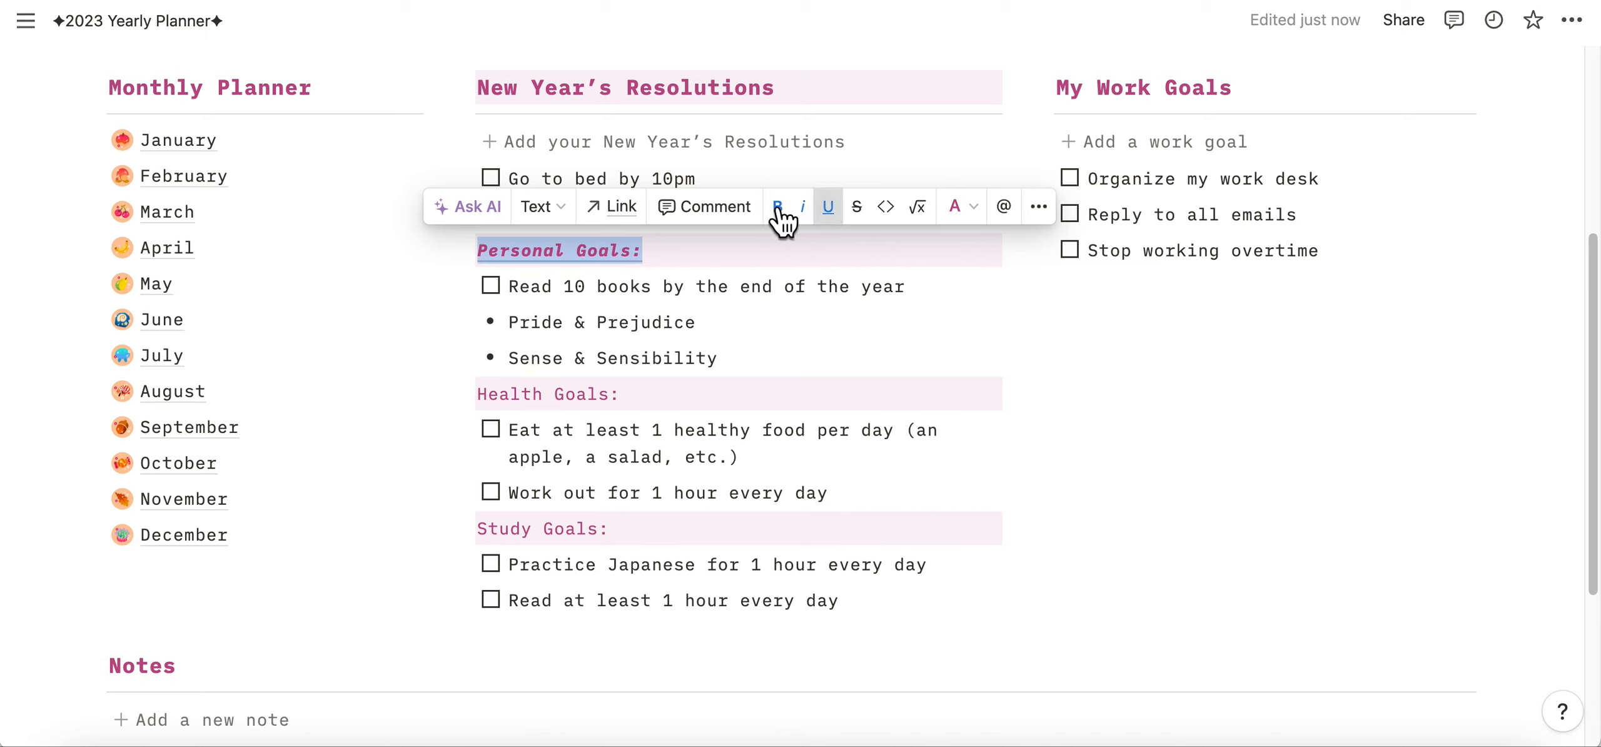
{"action": "left_click", "coordinate": [777, 207]}
{"action": "left_click", "coordinate": [804, 209]}
{"action": "left_click", "coordinate": [828, 210]}
{"action": "left_click", "coordinate": [649, 314]}
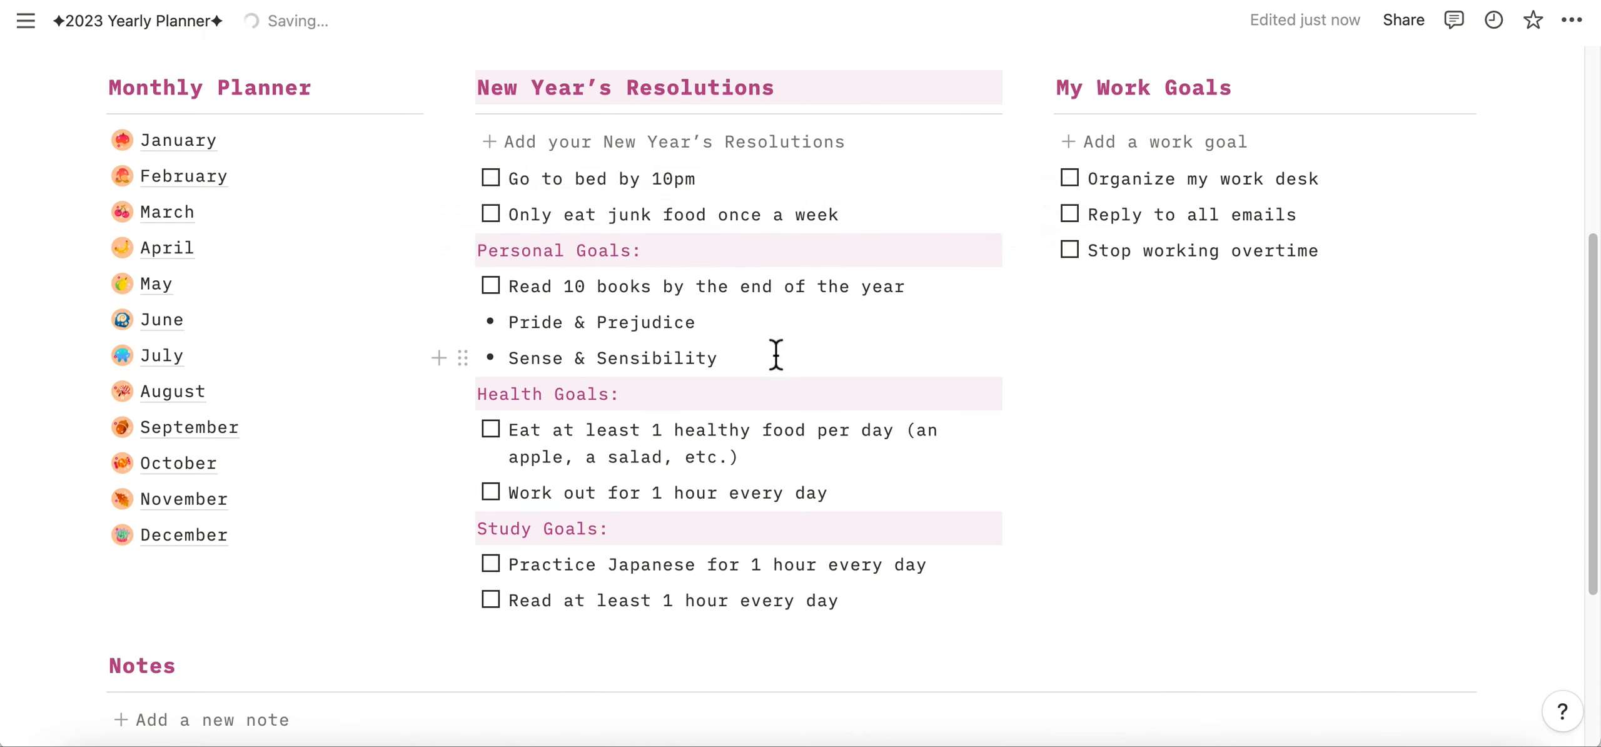
Open the March page from the Monthly Planner and view its goals and weekly planner sections.
{"action": "scroll", "coordinate": [765, 356], "scroll_direction": "up", "scroll_amount": 2}
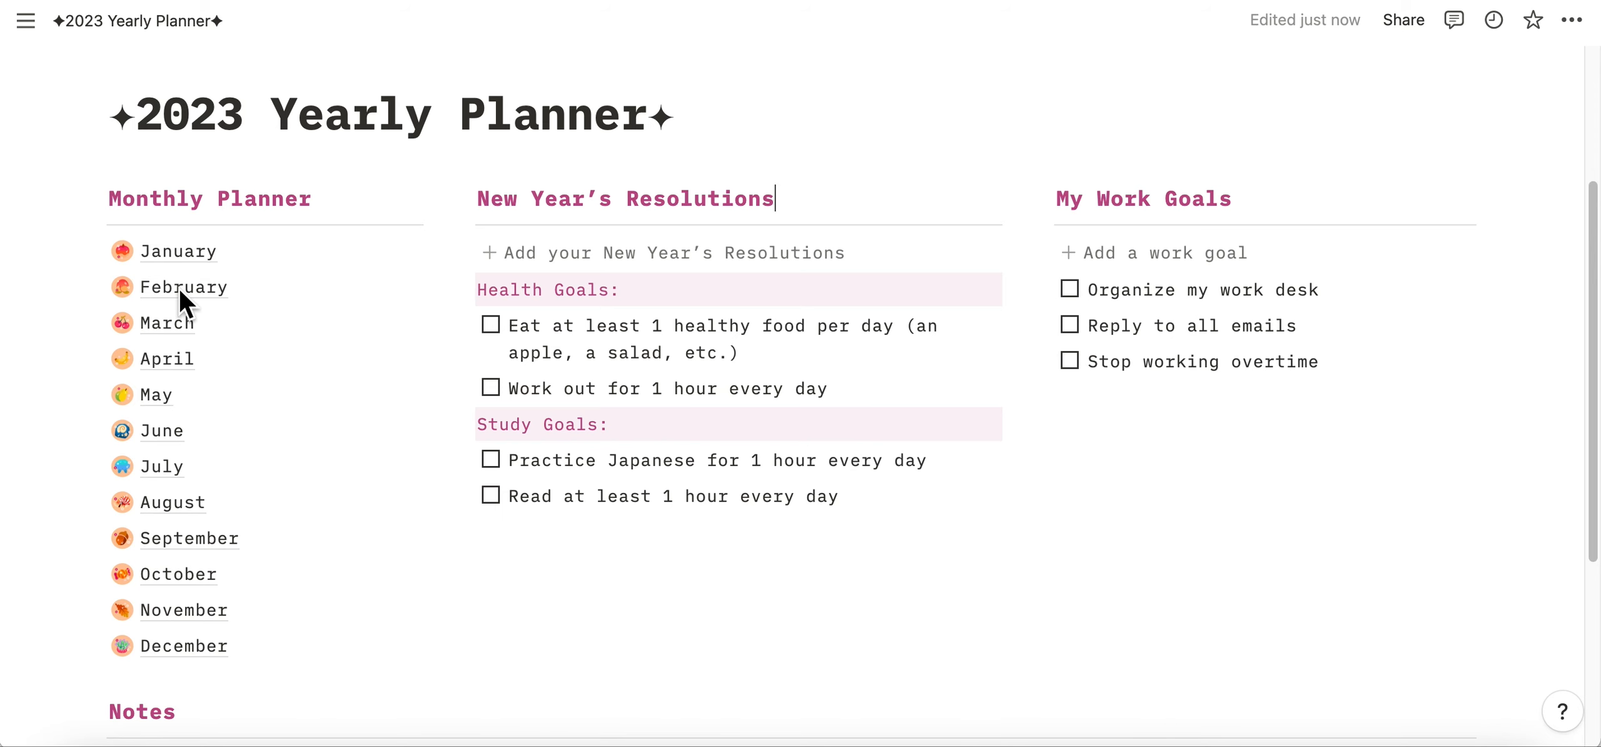
{"action": "left_click", "coordinate": [173, 322]}
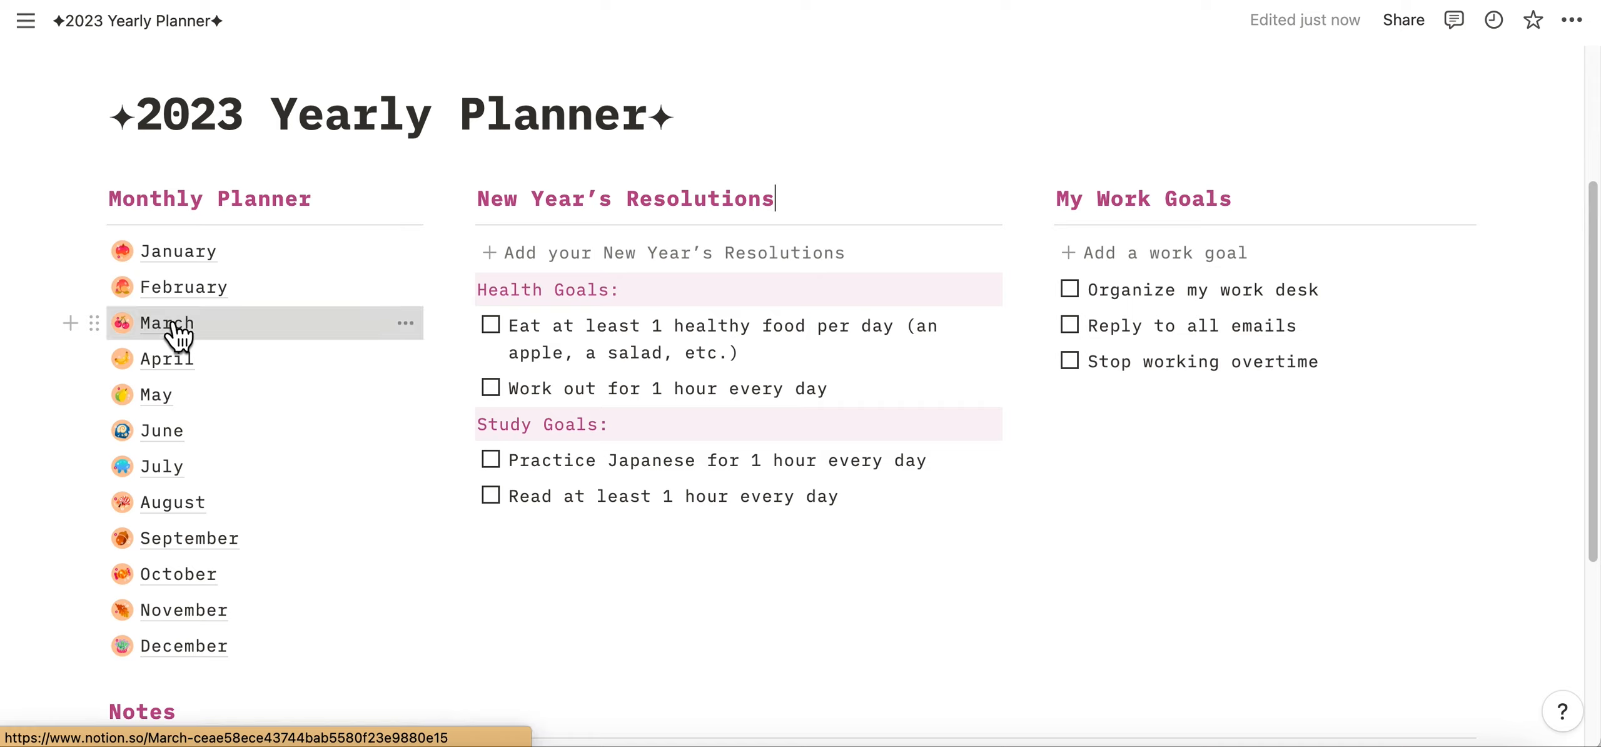
{"action": "scroll", "coordinate": [687, 282], "scroll_direction": "down", "scroll_amount": 5}
{"action": "scroll", "coordinate": [691, 260], "scroll_direction": "down", "scroll_amount": 1}
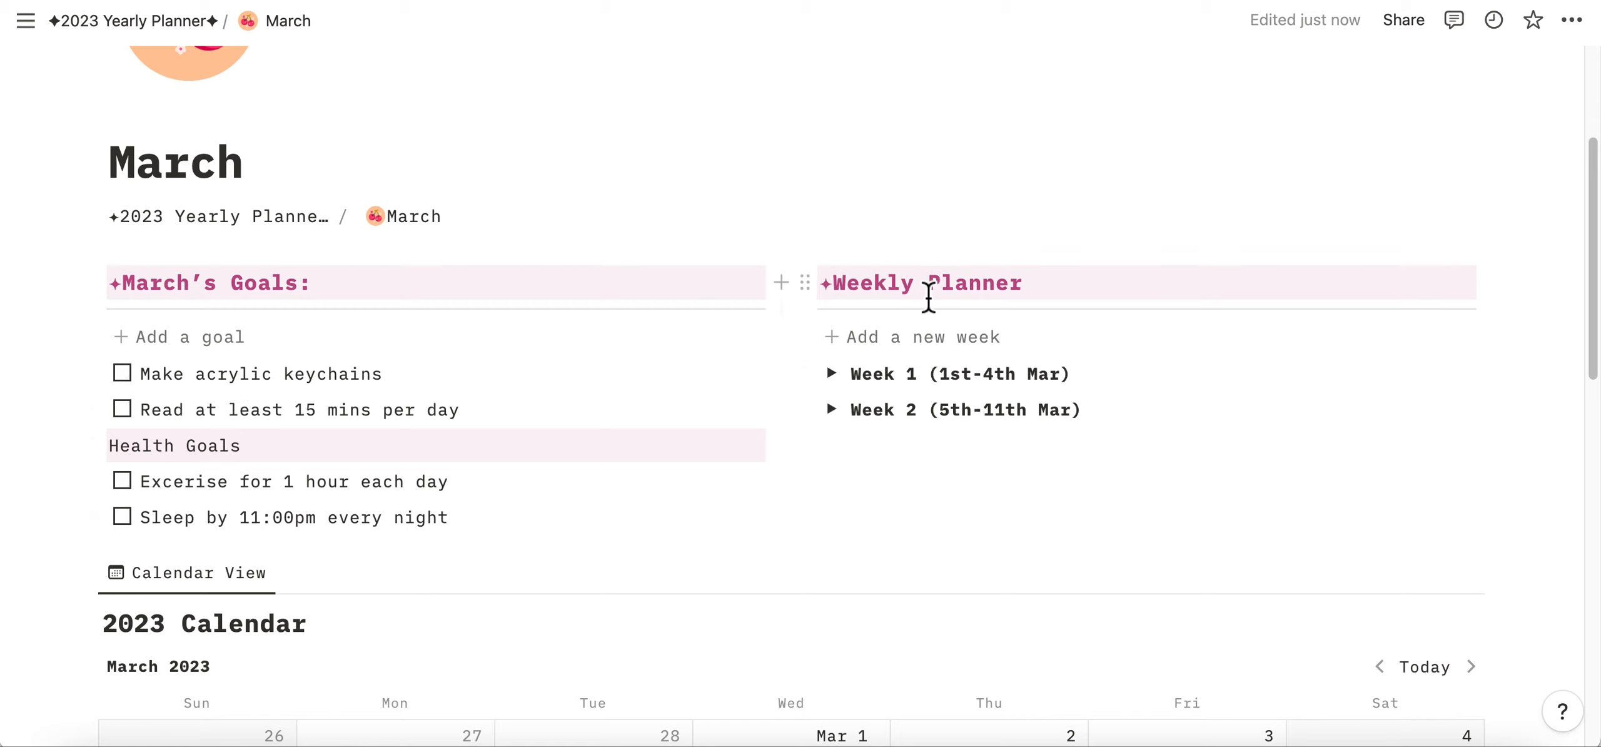
{"action": "scroll", "coordinate": [928, 299], "scroll_direction": "down", "scroll_amount": 1}
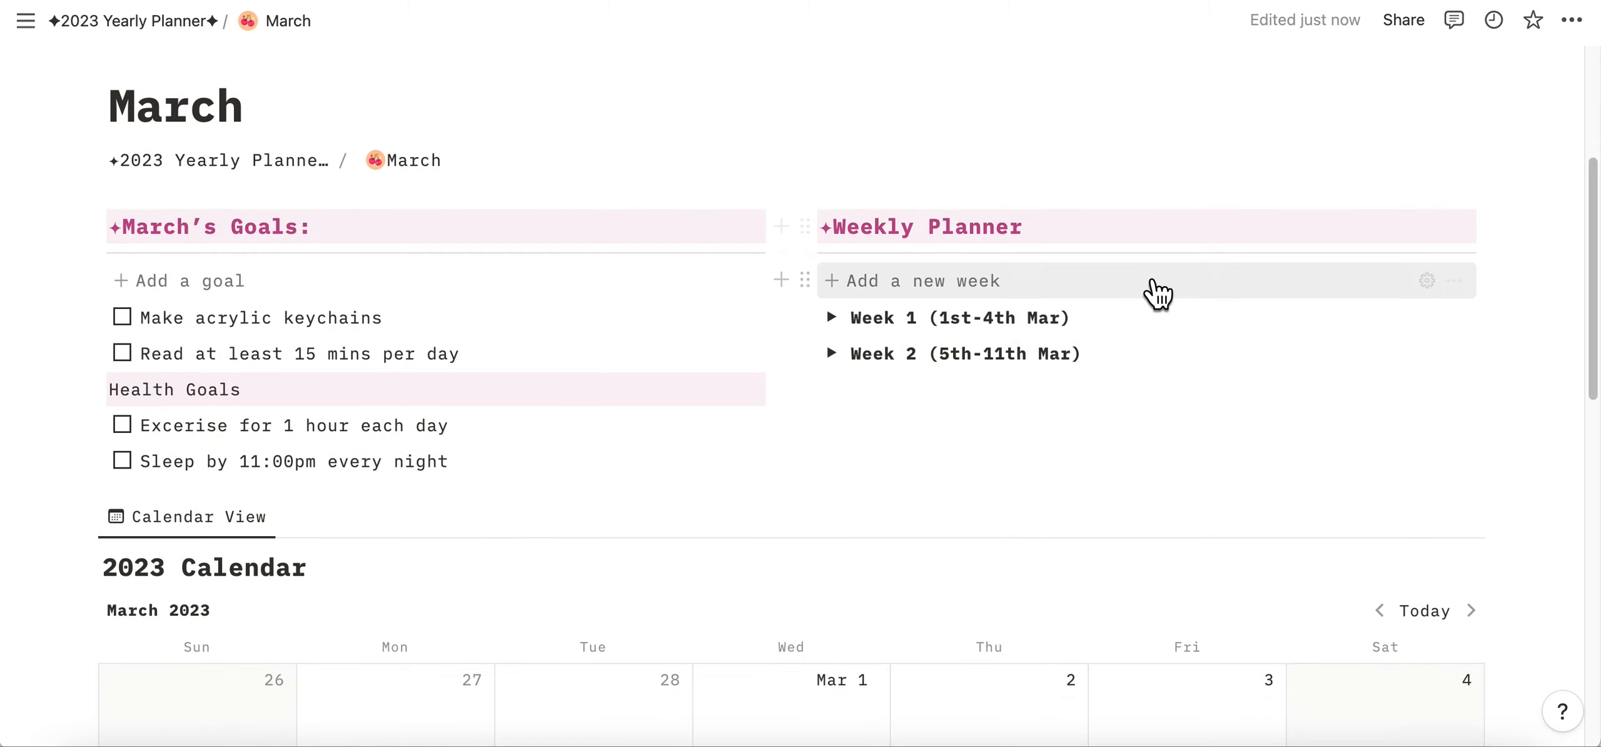
Expand Week 1 (1st-4th Mar) and Week 2 (5th-11th Mar) in the Weekly Planner to compare their task layouts.
{"action": "left_click", "coordinate": [831, 318]}
{"action": "scroll", "coordinate": [832, 328], "scroll_direction": "down", "scroll_amount": 3}
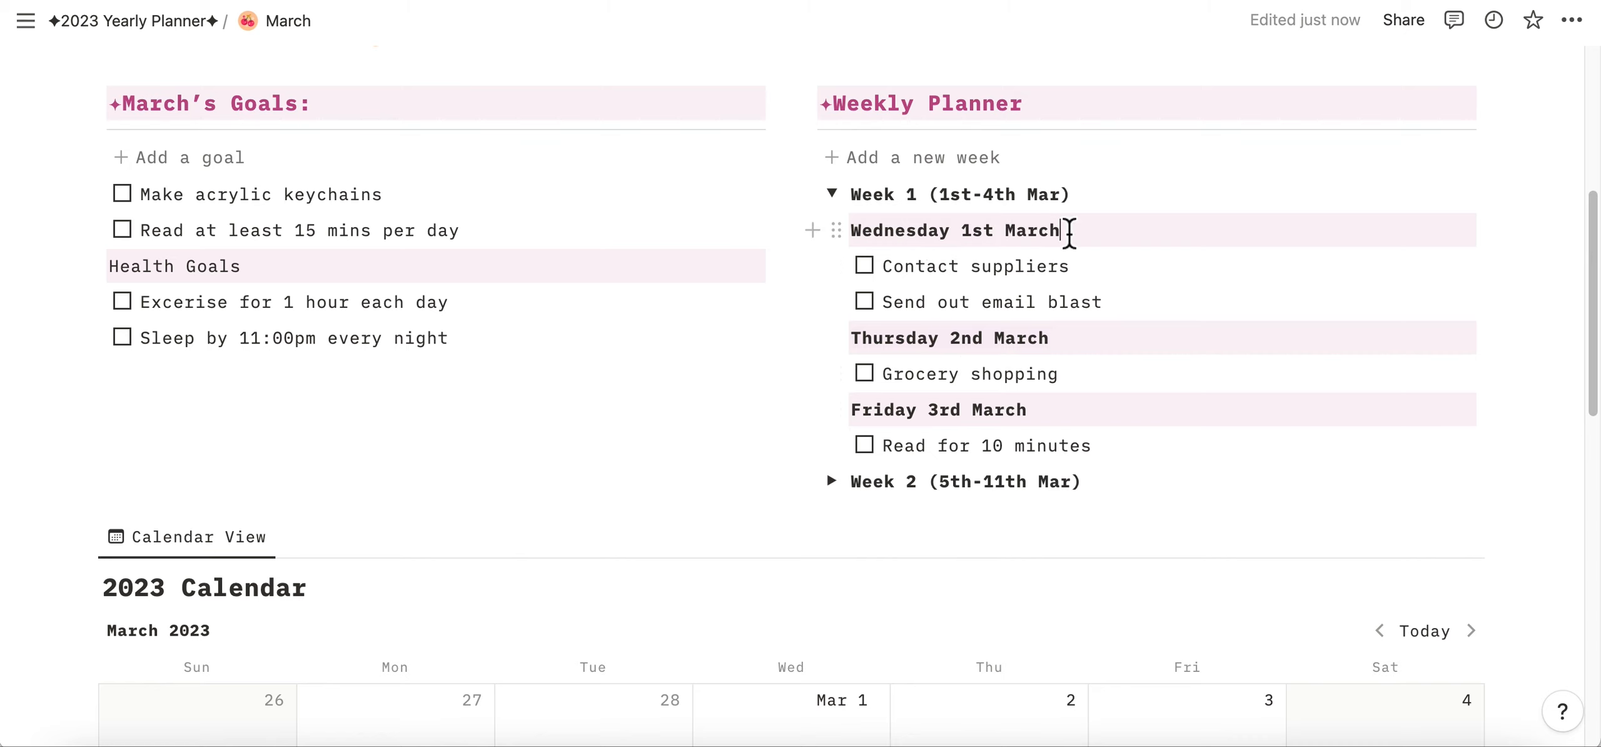
{"action": "scroll", "coordinate": [1222, 256], "scroll_direction": "down", "scroll_amount": 1}
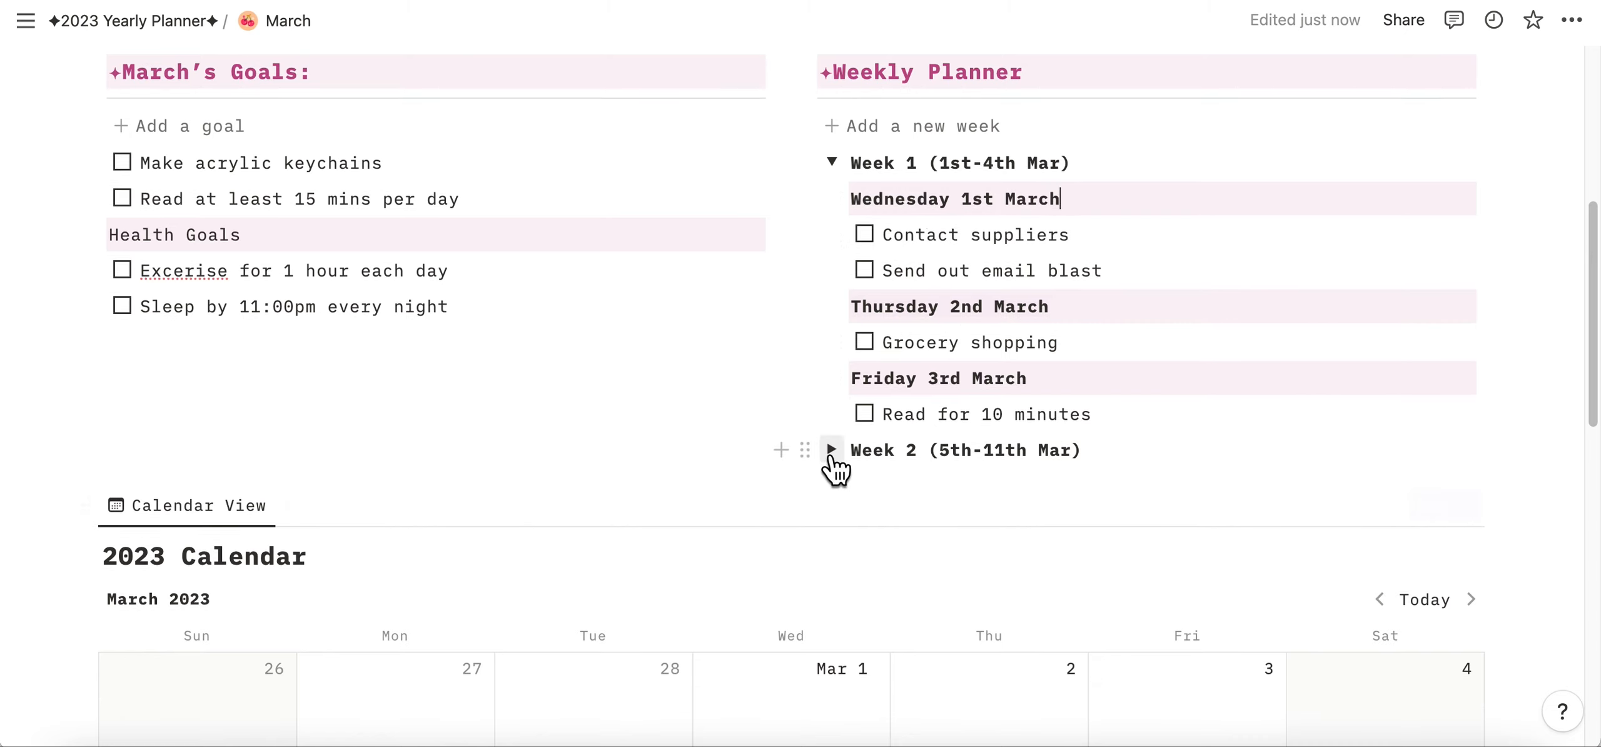
{"action": "left_click", "coordinate": [831, 450]}
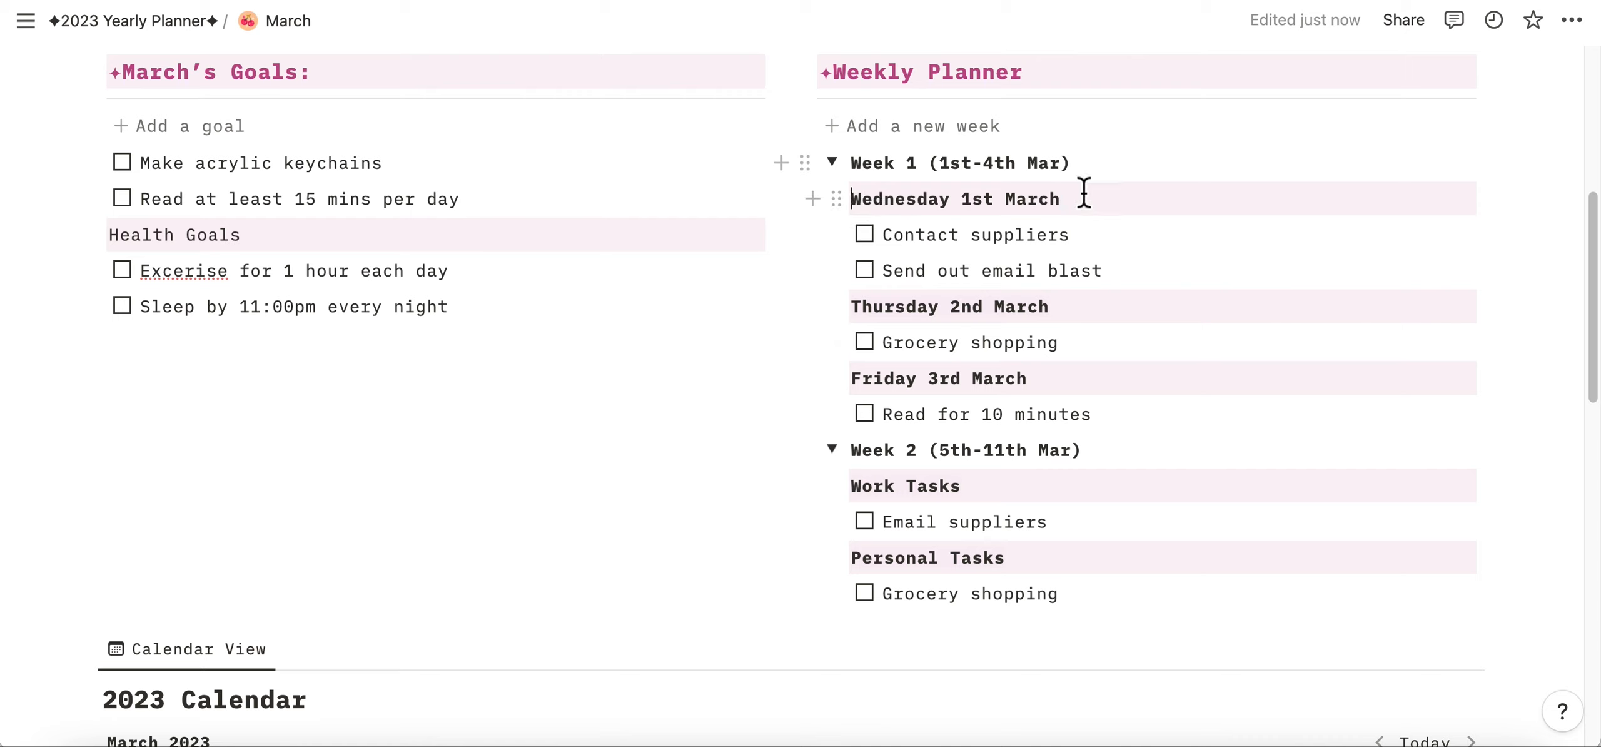
{"action": "triple_click", "coordinate": [1111, 198]}
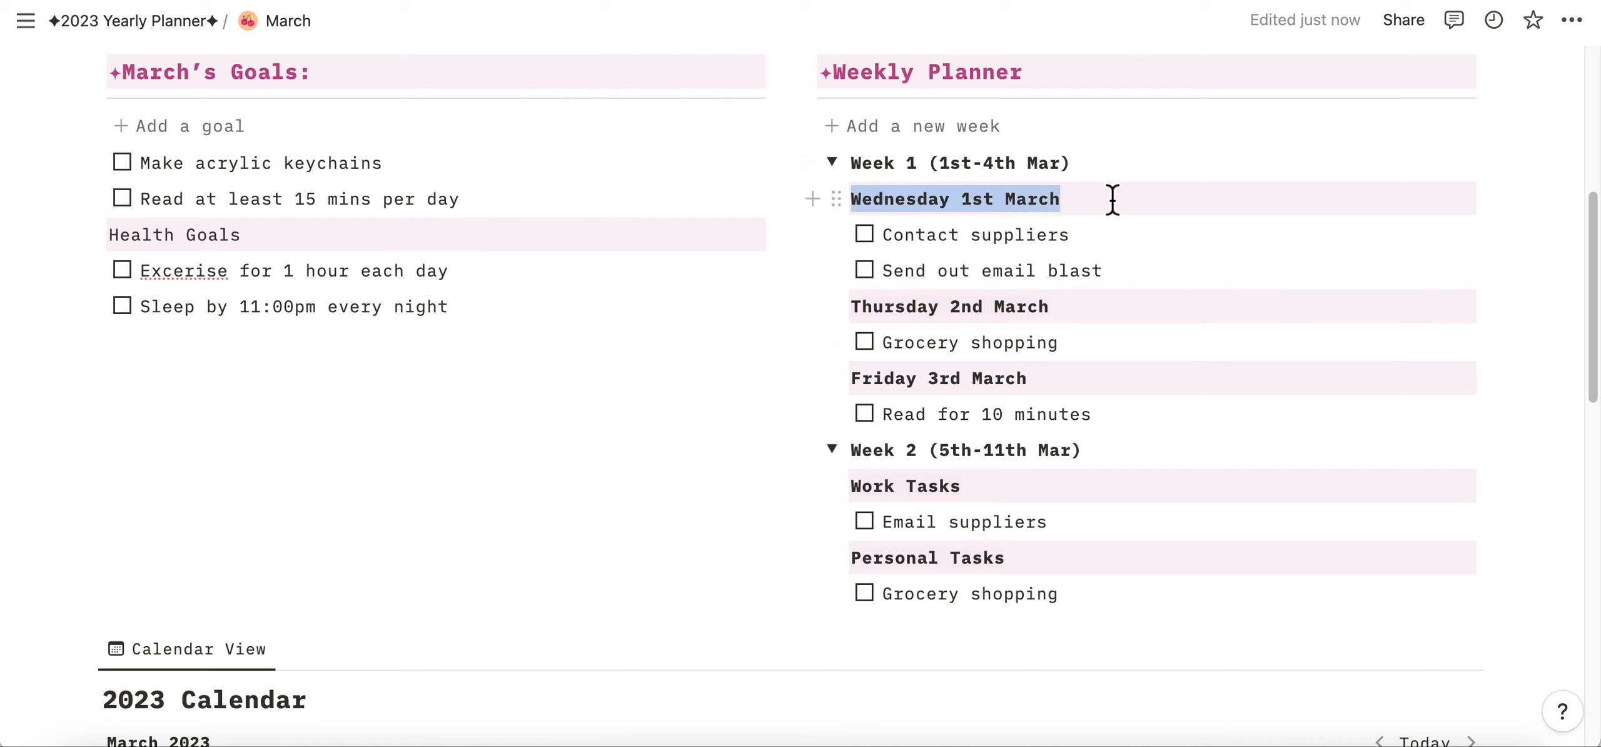
{"action": "left_click", "coordinate": [898, 321]}
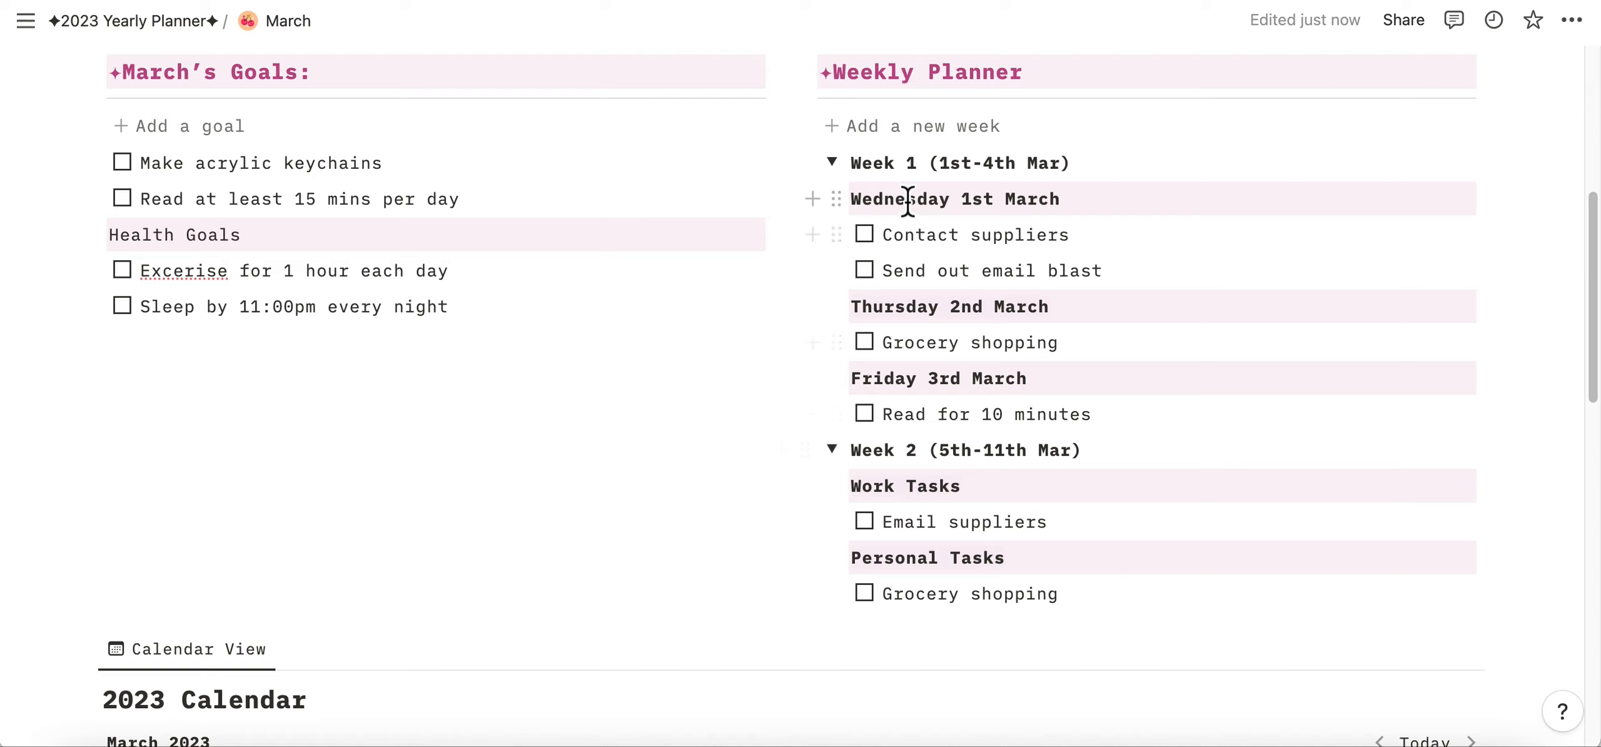
Look over the March calendar and collapse both the Week 1 and Week 2 toggles in the Weekly Planner.
{"action": "scroll", "coordinate": [904, 196], "scroll_direction": "down", "scroll_amount": 8}
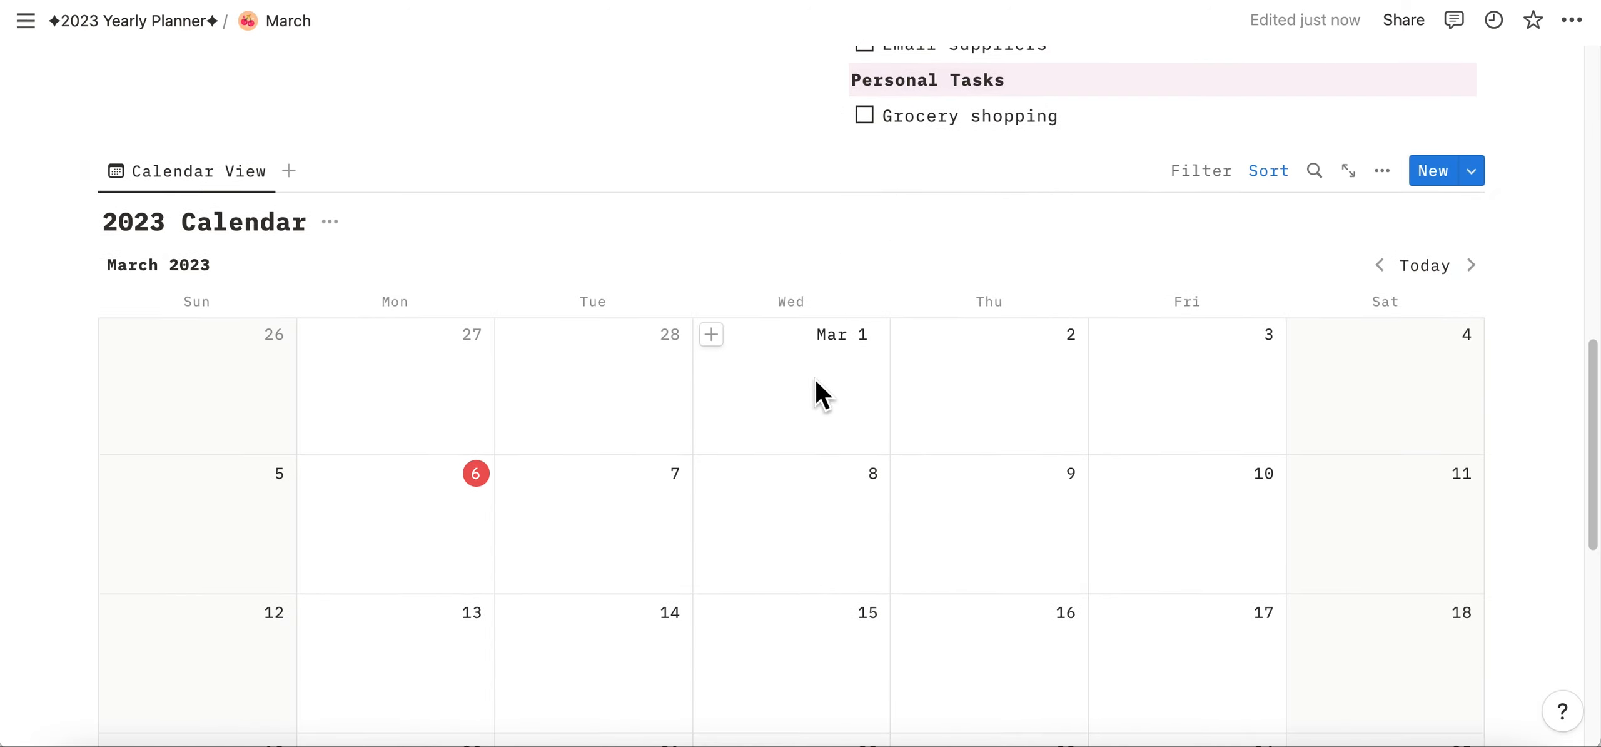
{"action": "scroll", "coordinate": [1216, 376], "scroll_direction": "up", "scroll_amount": 8}
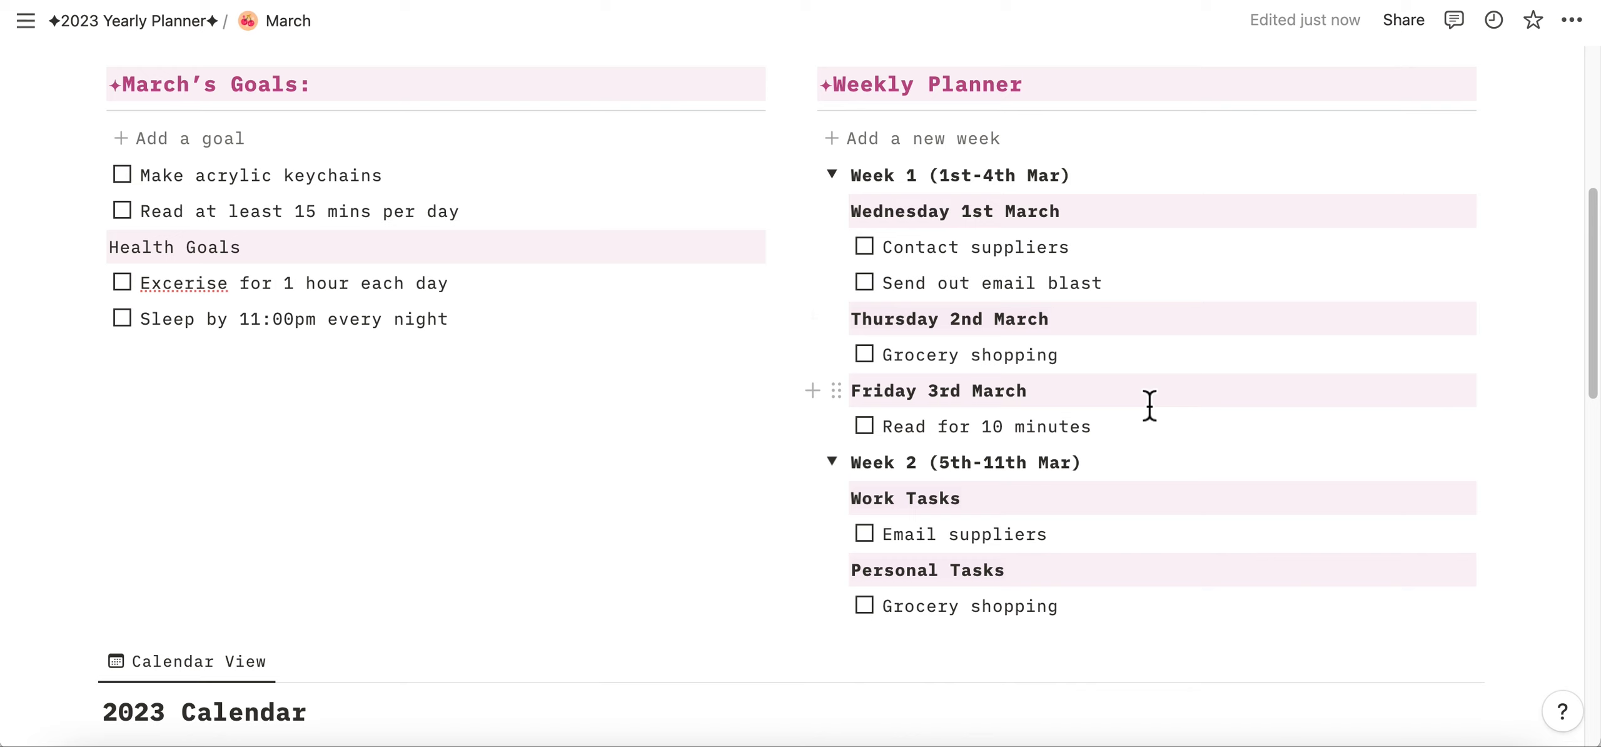
{"action": "scroll", "coordinate": [1150, 405], "scroll_direction": "up", "scroll_amount": 1}
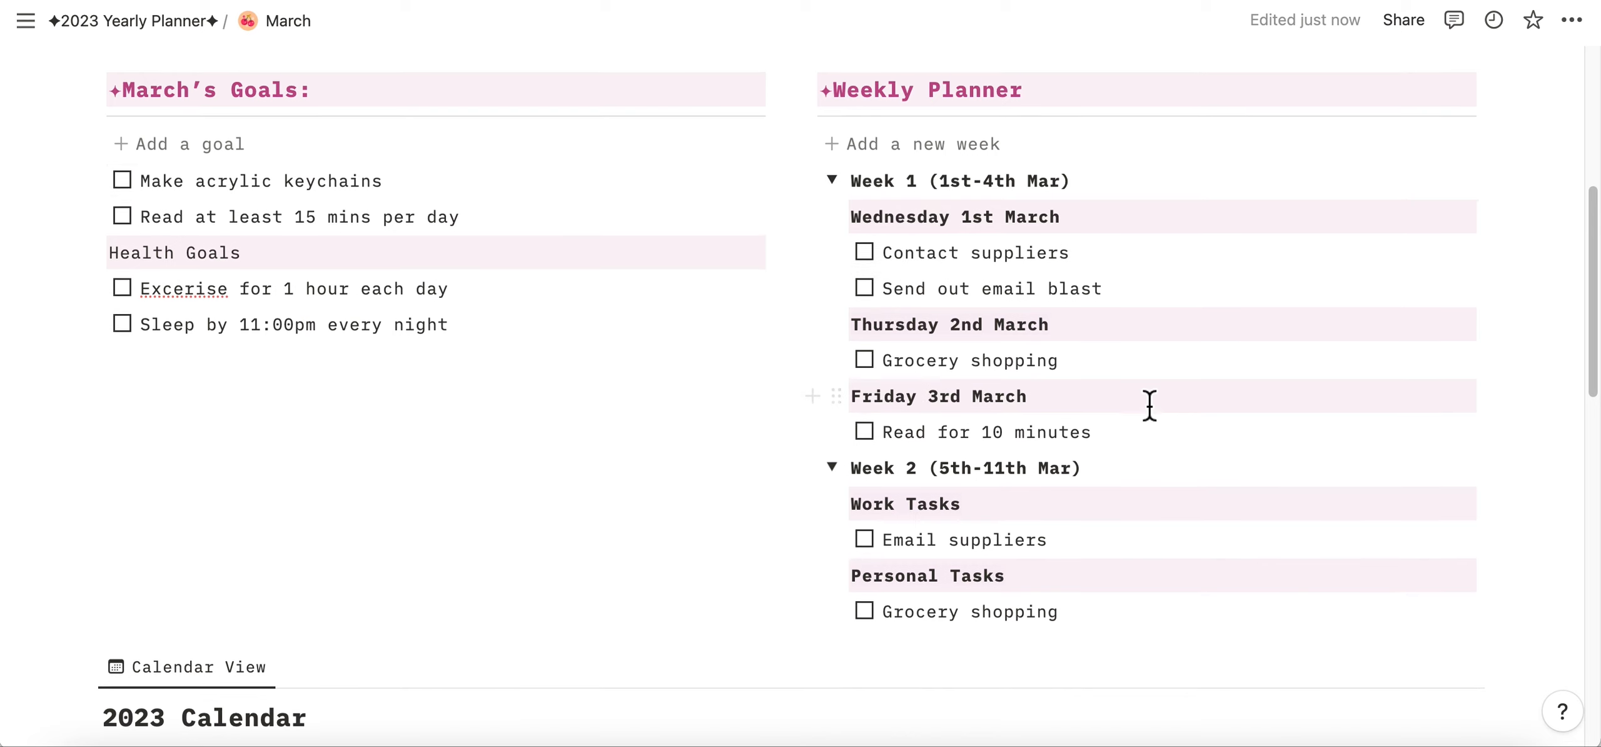
{"action": "left_click", "coordinate": [833, 186]}
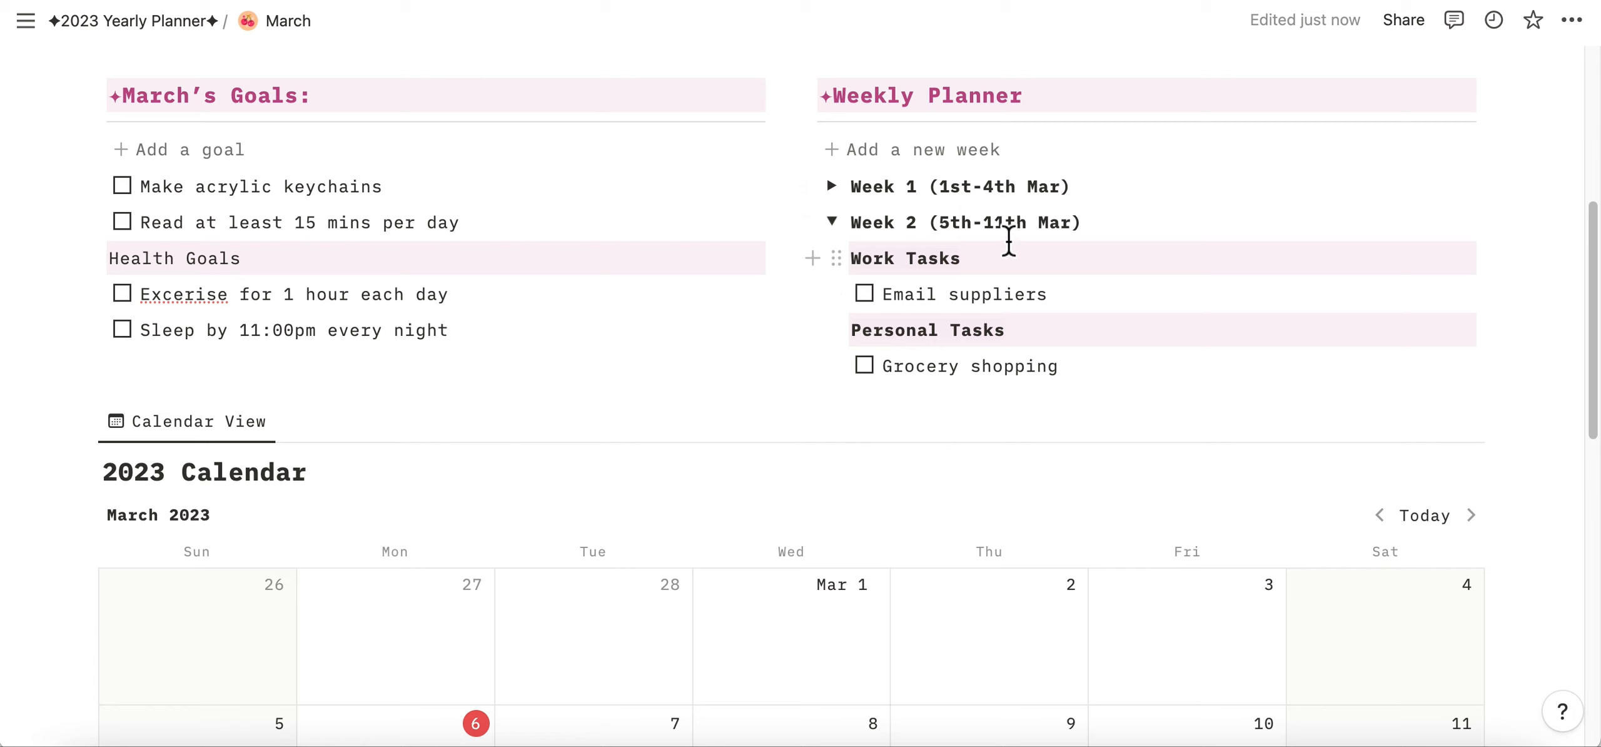
{"action": "left_click", "coordinate": [939, 264]}
{"action": "left_click", "coordinate": [831, 222]}
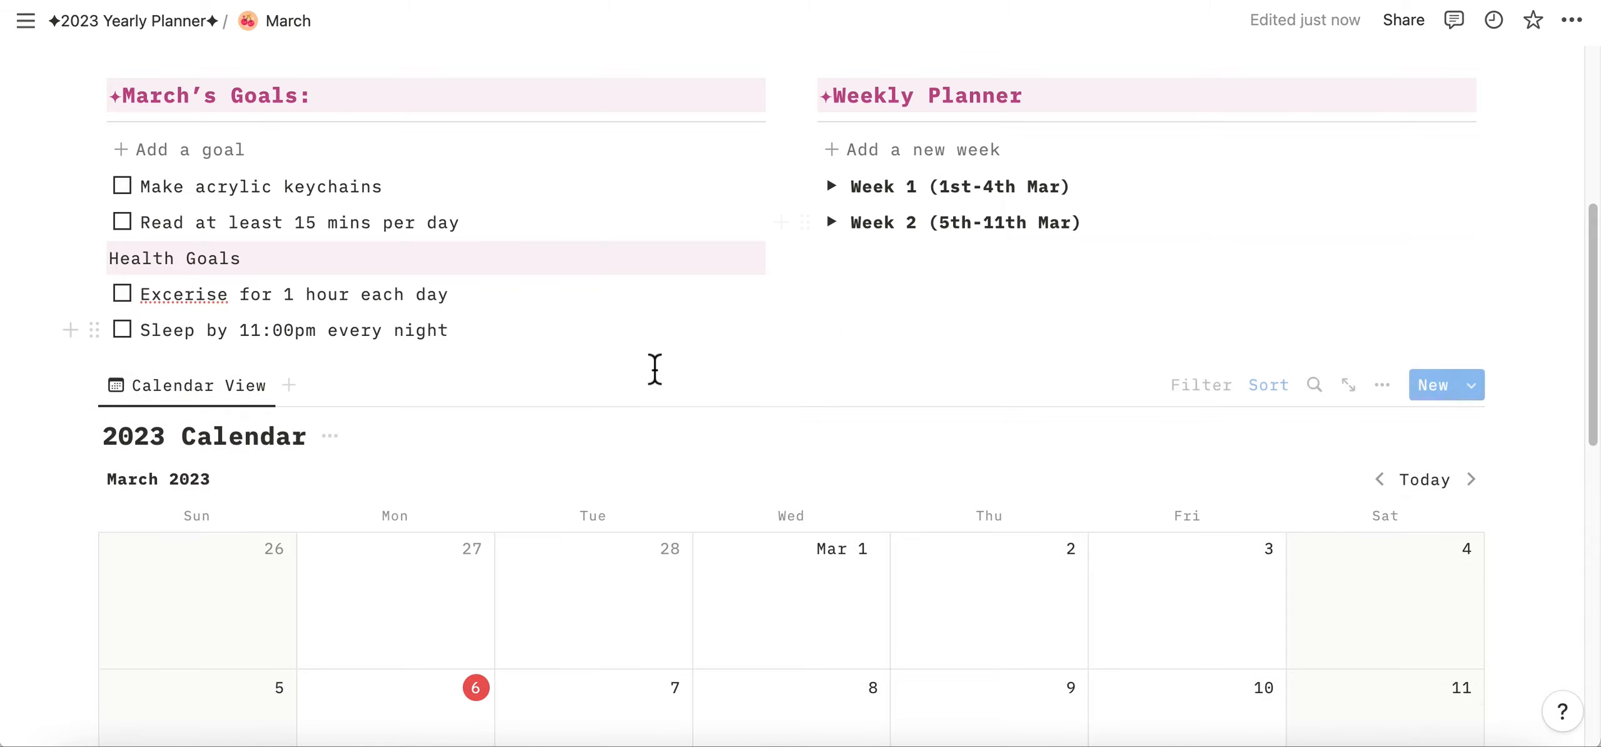
Expand the Monthly Affirmations note on the March page and add a new note whose title starts with "Monthly".
{"action": "scroll", "coordinate": [654, 369], "scroll_direction": "down", "scroll_amount": 15}
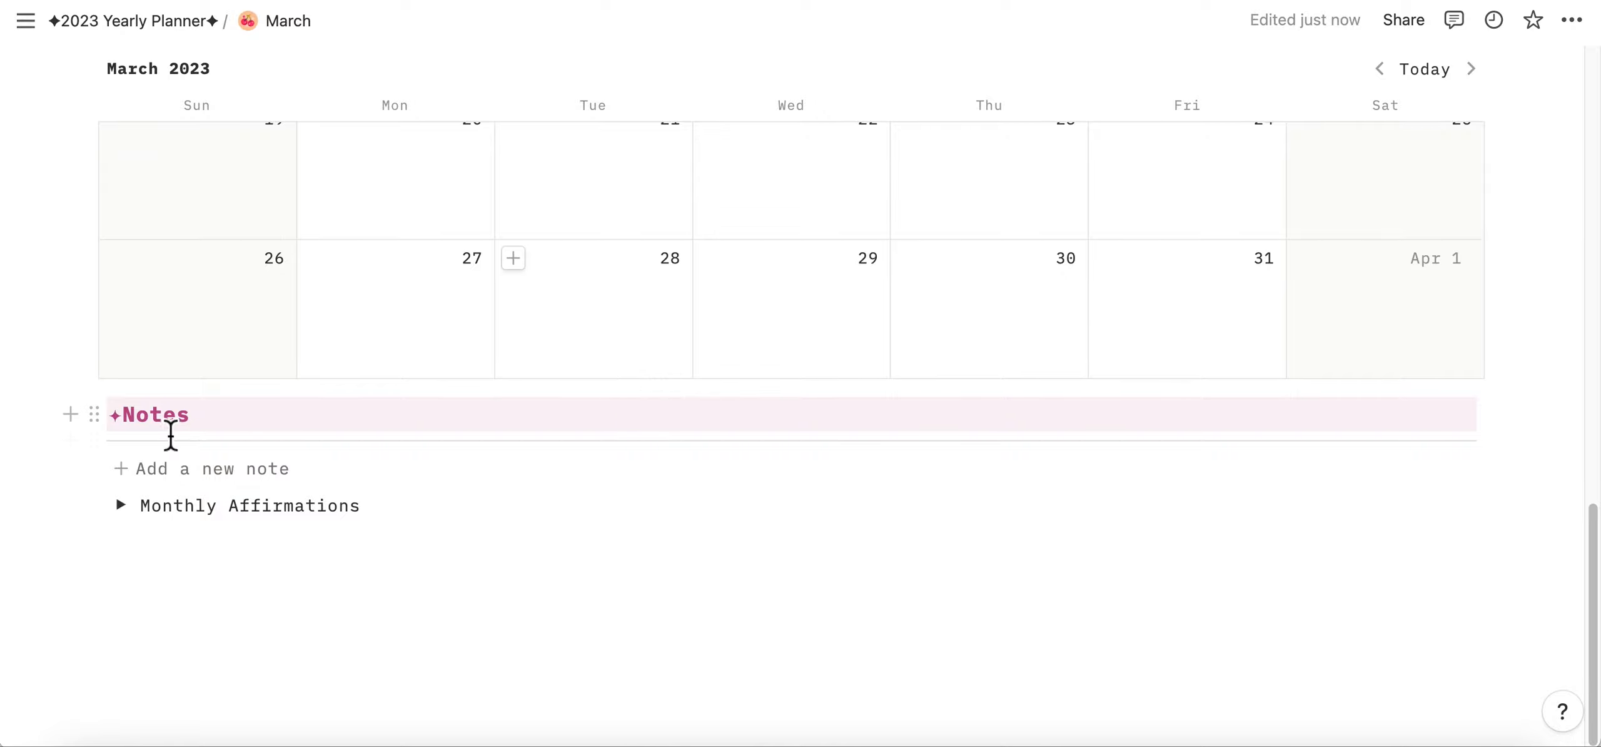
{"action": "left_click", "coordinate": [121, 506]}
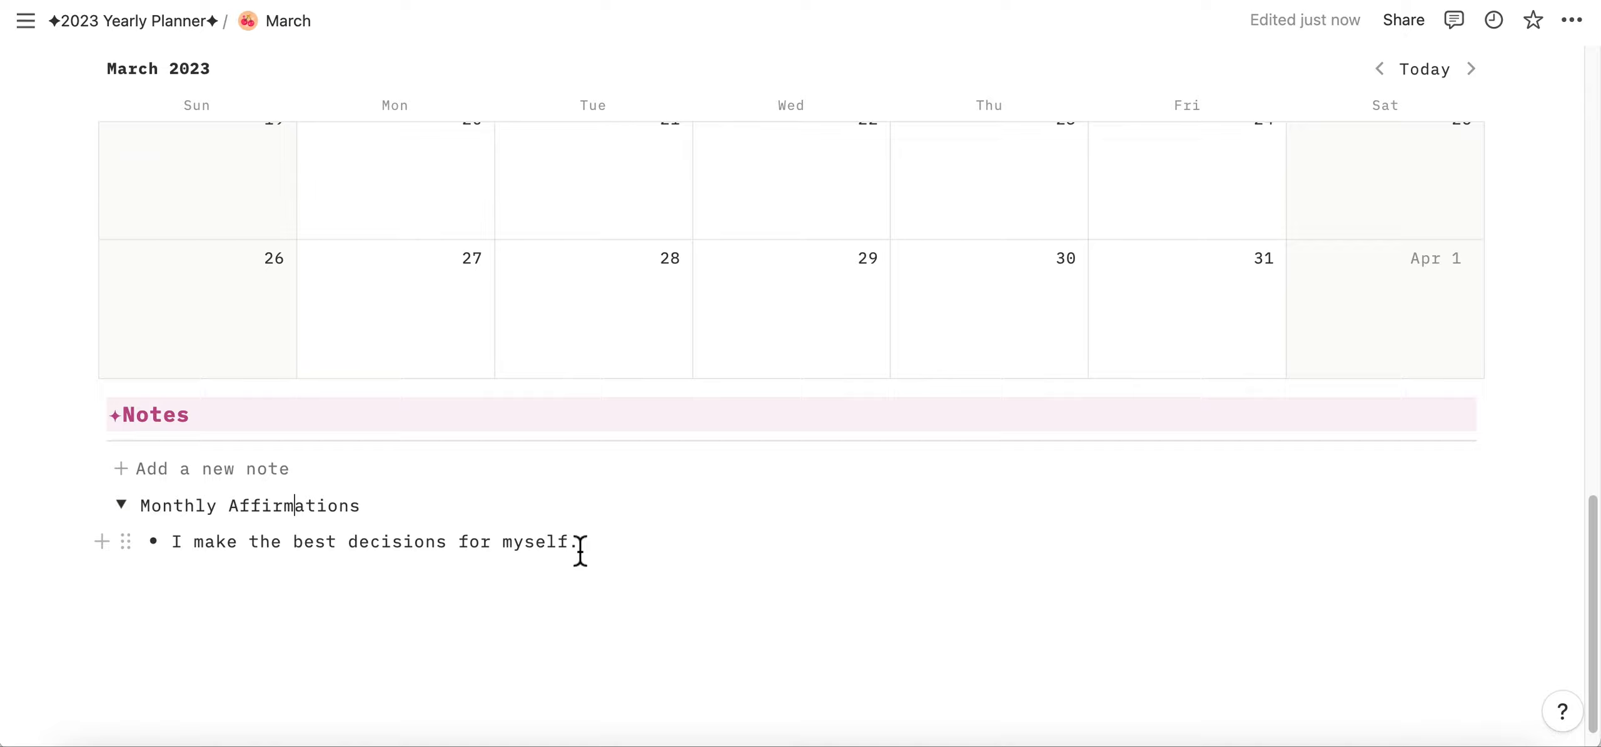
{"action": "left_click", "coordinate": [257, 481]}
{"action": "type", "text": "Monthly"}
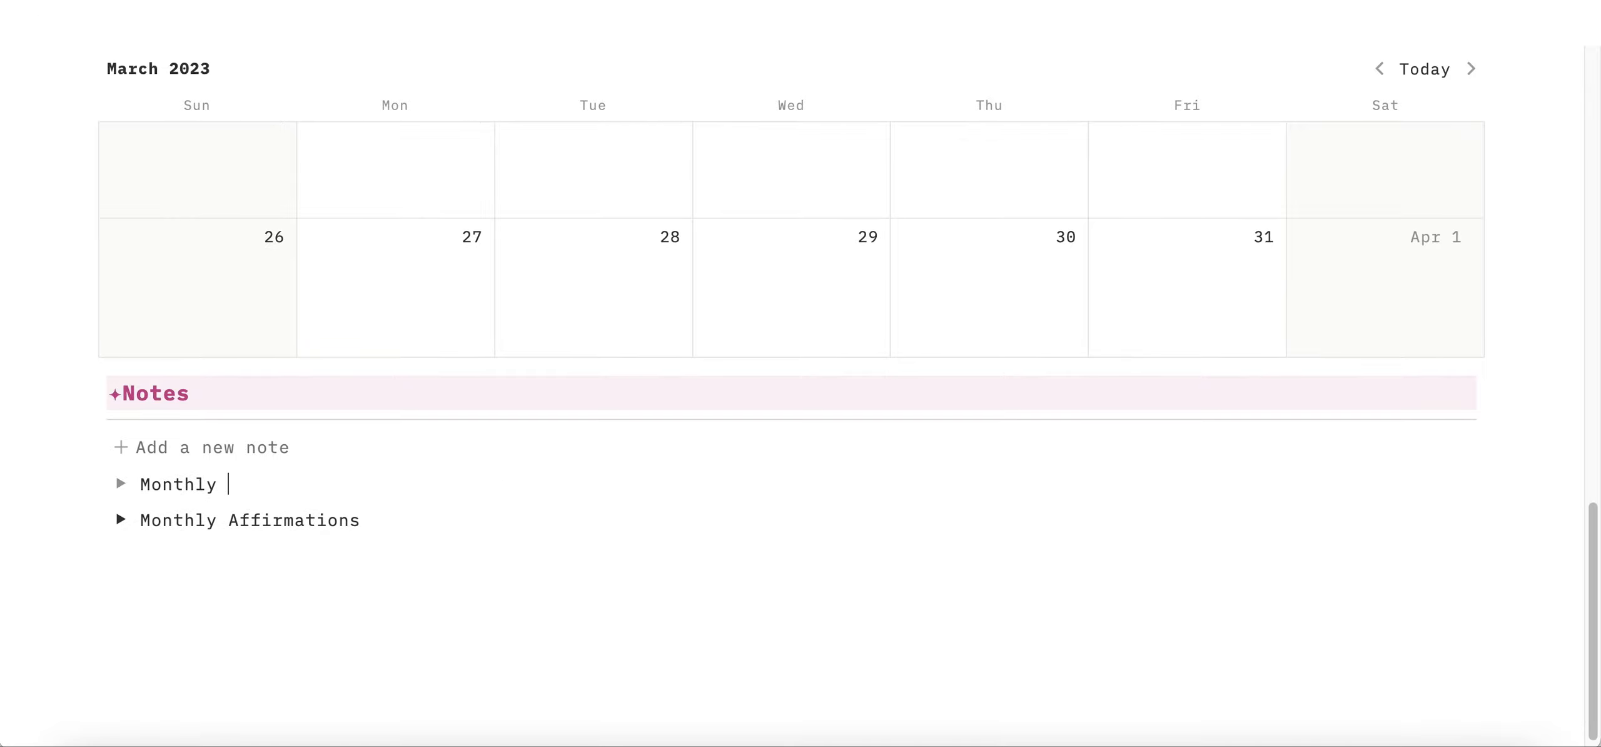
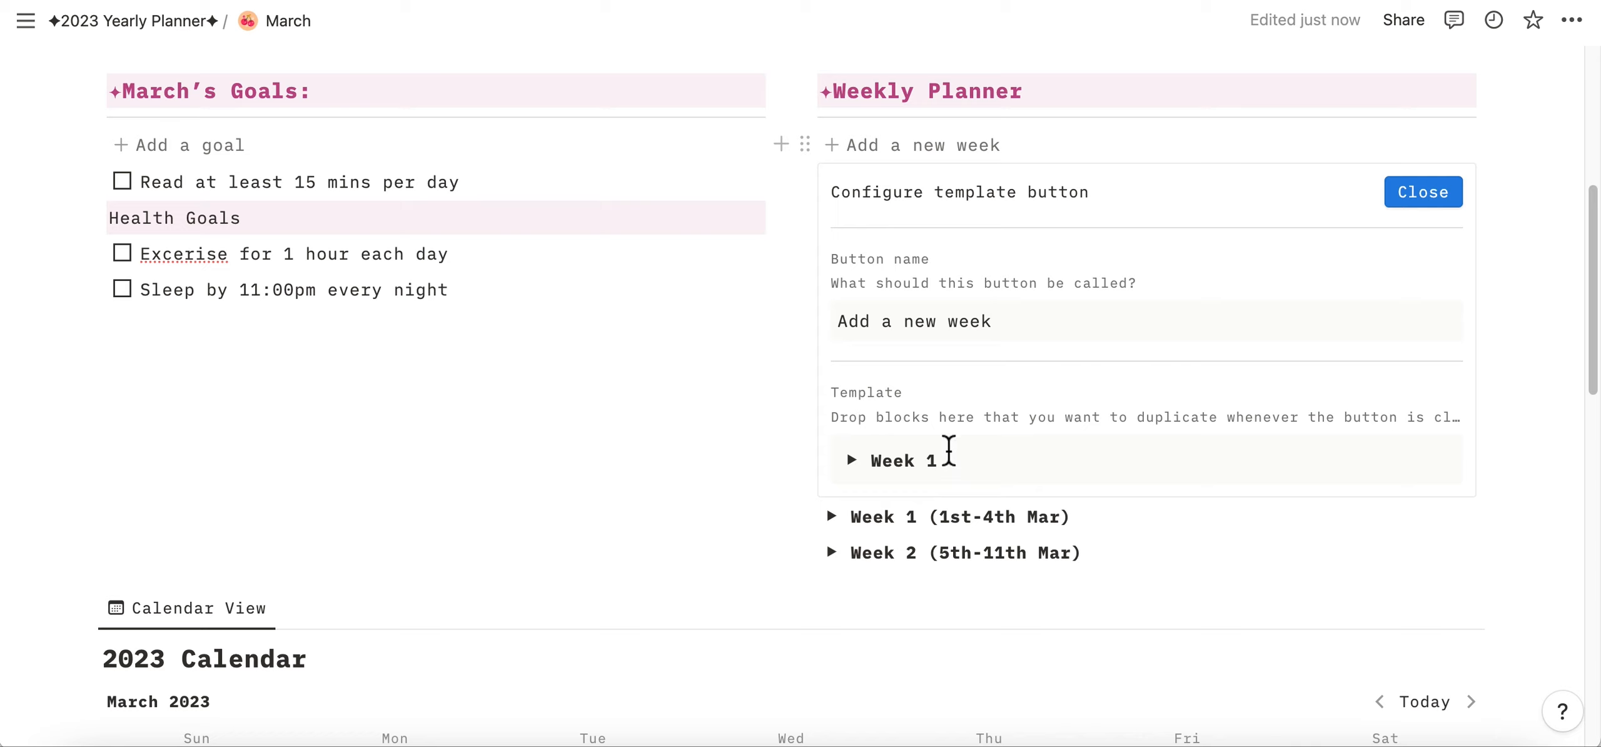
Expand Week 1 in the "Add a new week" button template and rename its Work Tasks and Personal Tasks headings to "Monday" and "Tuesday".
{"action": "left_click", "coordinate": [852, 461]}
{"action": "scroll", "coordinate": [1018, 458], "scroll_direction": "down", "scroll_amount": 3}
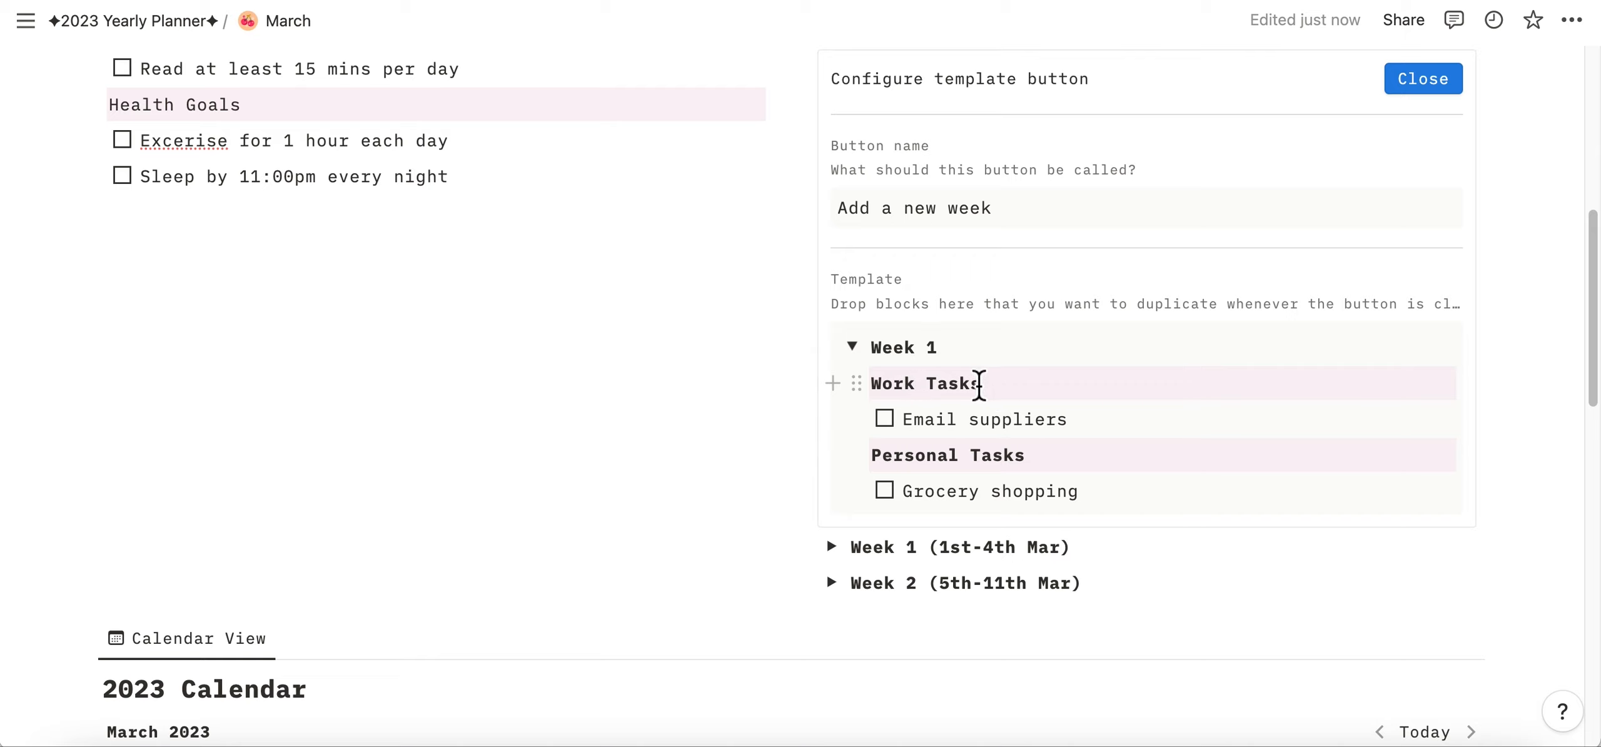
{"action": "left_click", "coordinate": [1002, 391]}
{"action": "left_click_drag", "start_coordinate": [990, 389], "coordinate": [874, 386]}
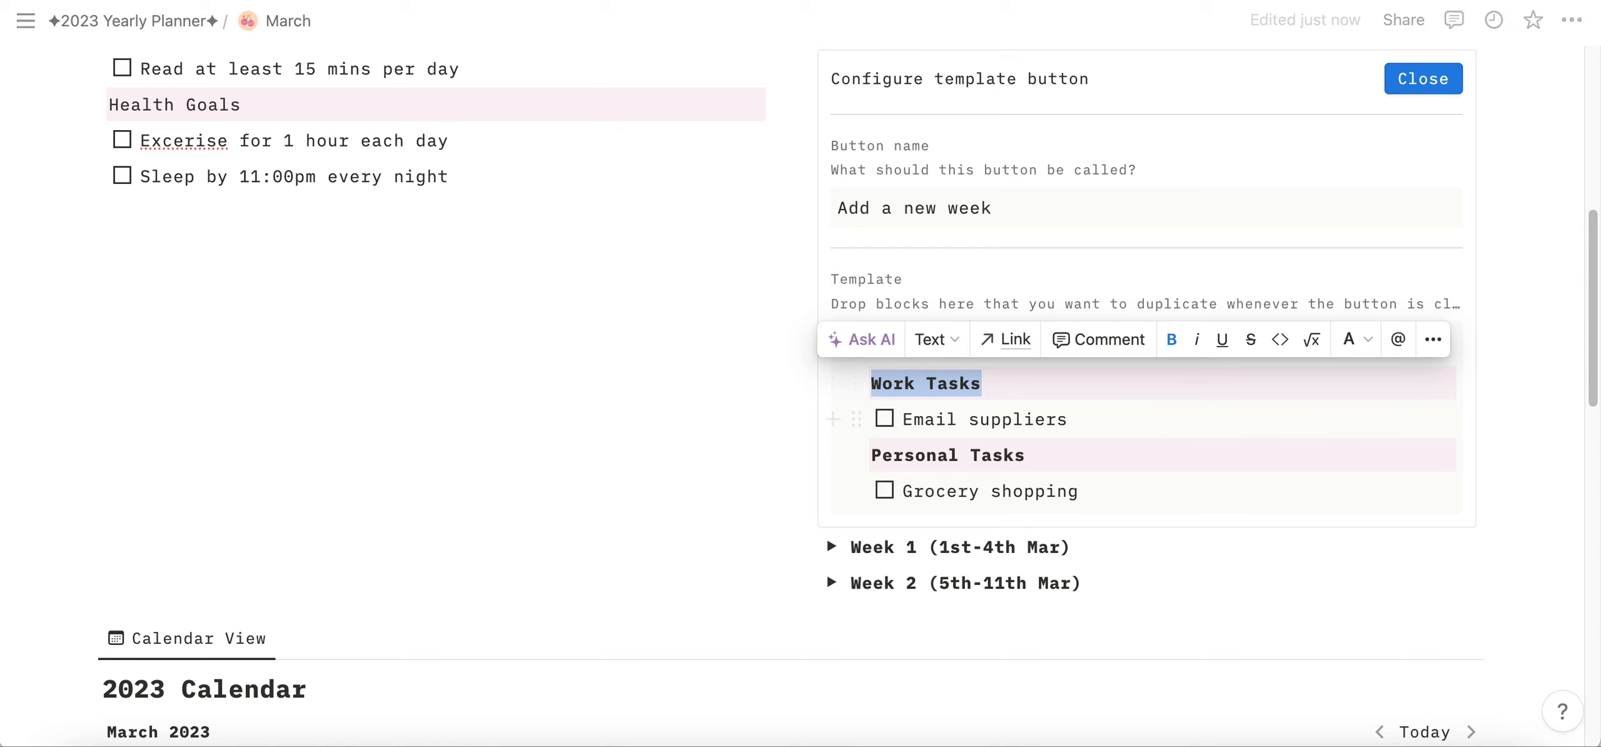
{"action": "type", "text": "Monday"}
{"action": "left_click_drag", "start_coordinate": [1086, 464], "coordinate": [872, 469]}
{"action": "type", "text": "Tues"}
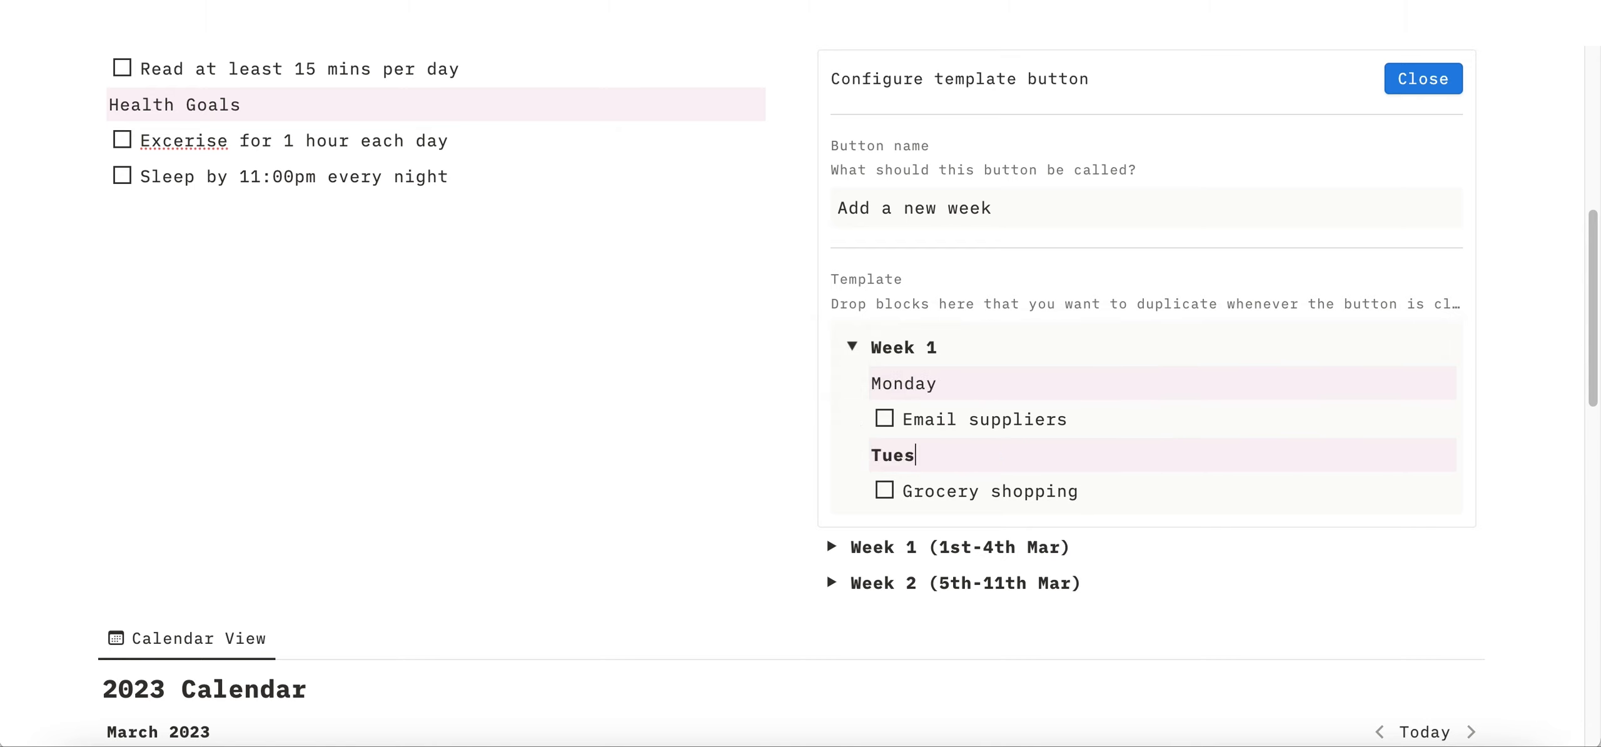
{"action": "type", "text": "day"}
Add a "Wednesday" line below the Grocery shopping task in the Week 1 template, with the to-do item "Go to the gym" beneath it.
{"action": "scroll", "coordinate": [1011, 475], "scroll_direction": "down", "scroll_amount": 2}
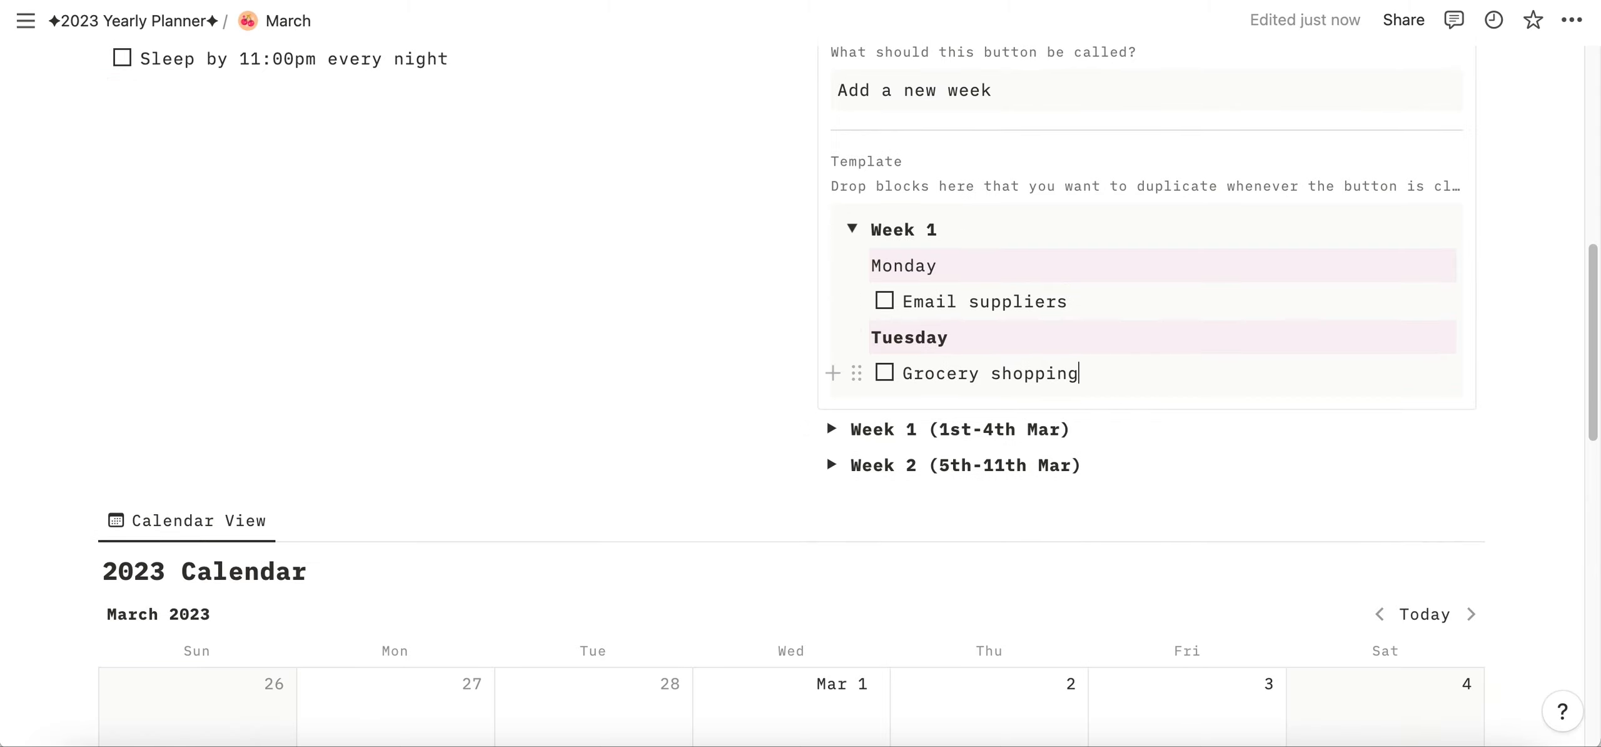
{"action": "key", "text": "Return"}
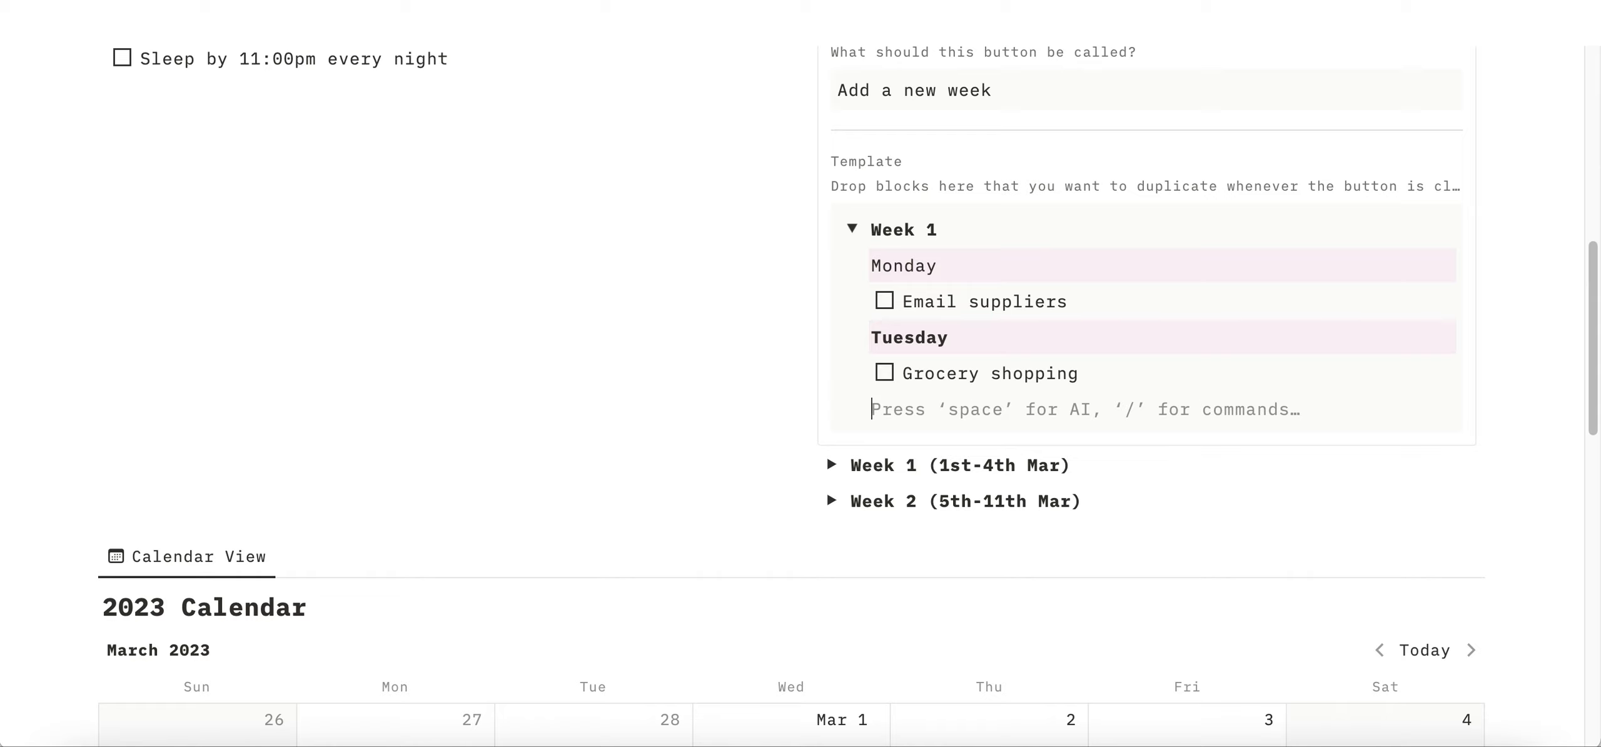
{"action": "type", "text": "Wedne"}
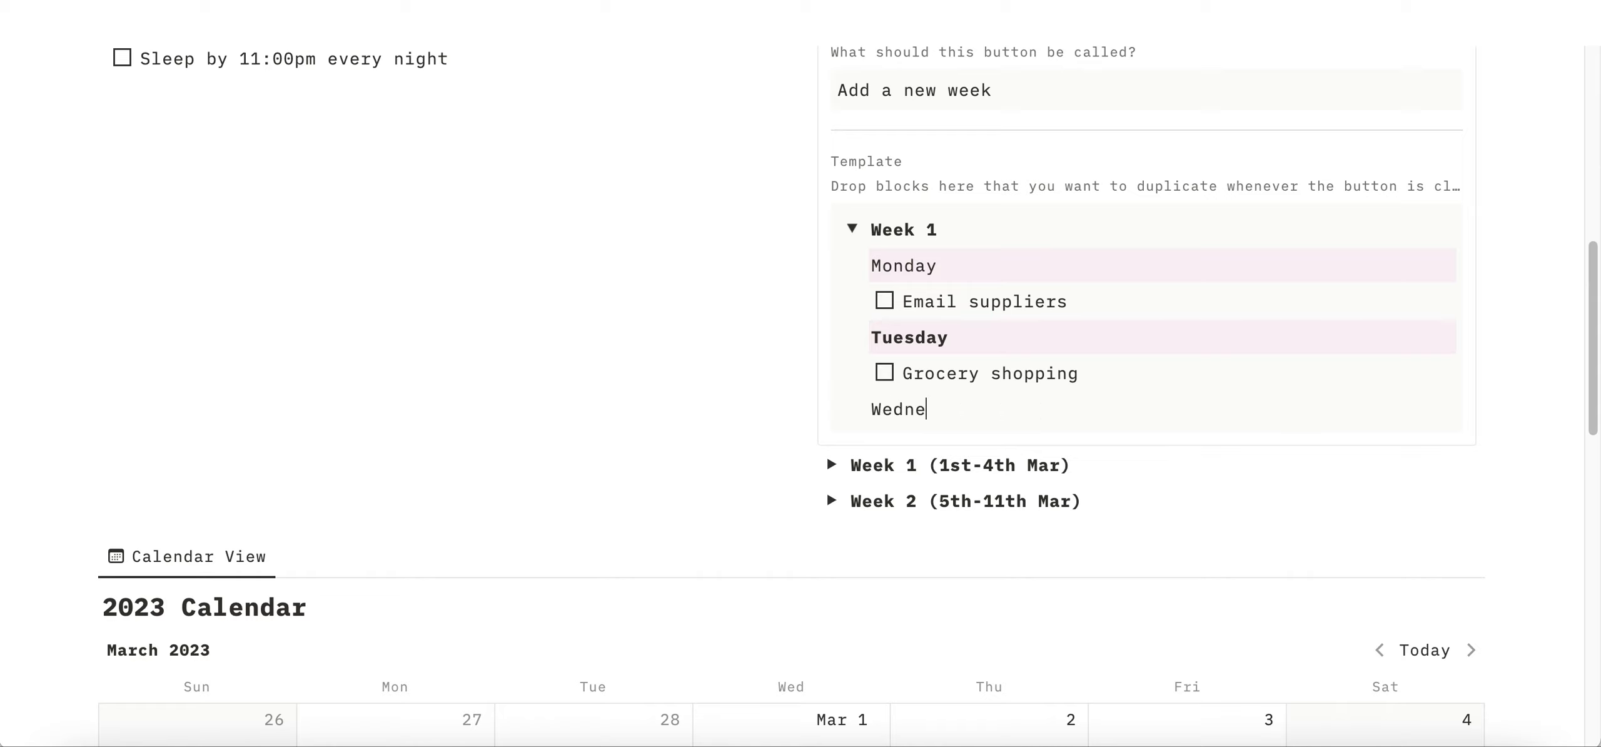
{"action": "type", "text": "sday"}
{"action": "key", "text": "Return"}
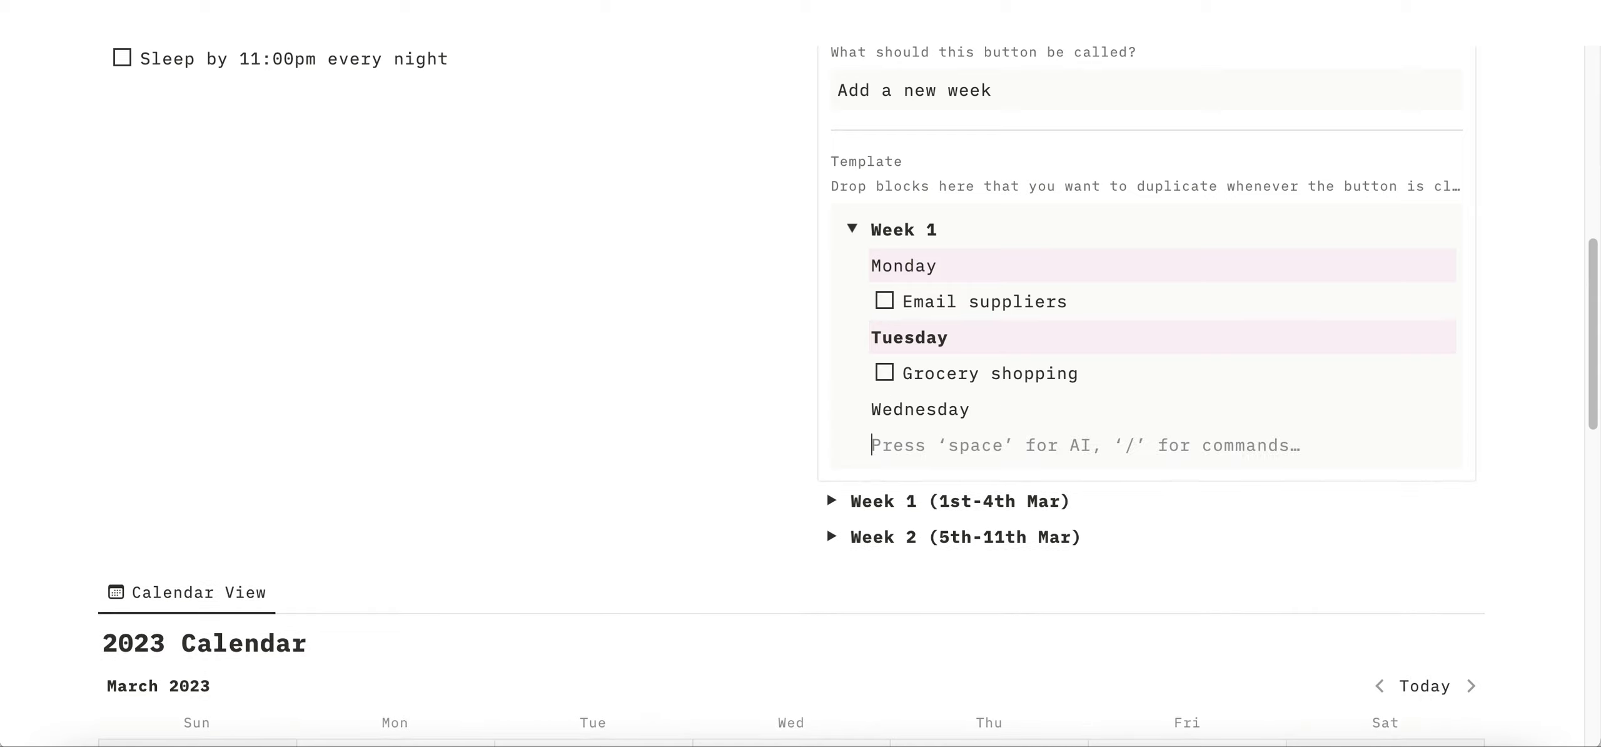
{"action": "type", "text": "/to"}
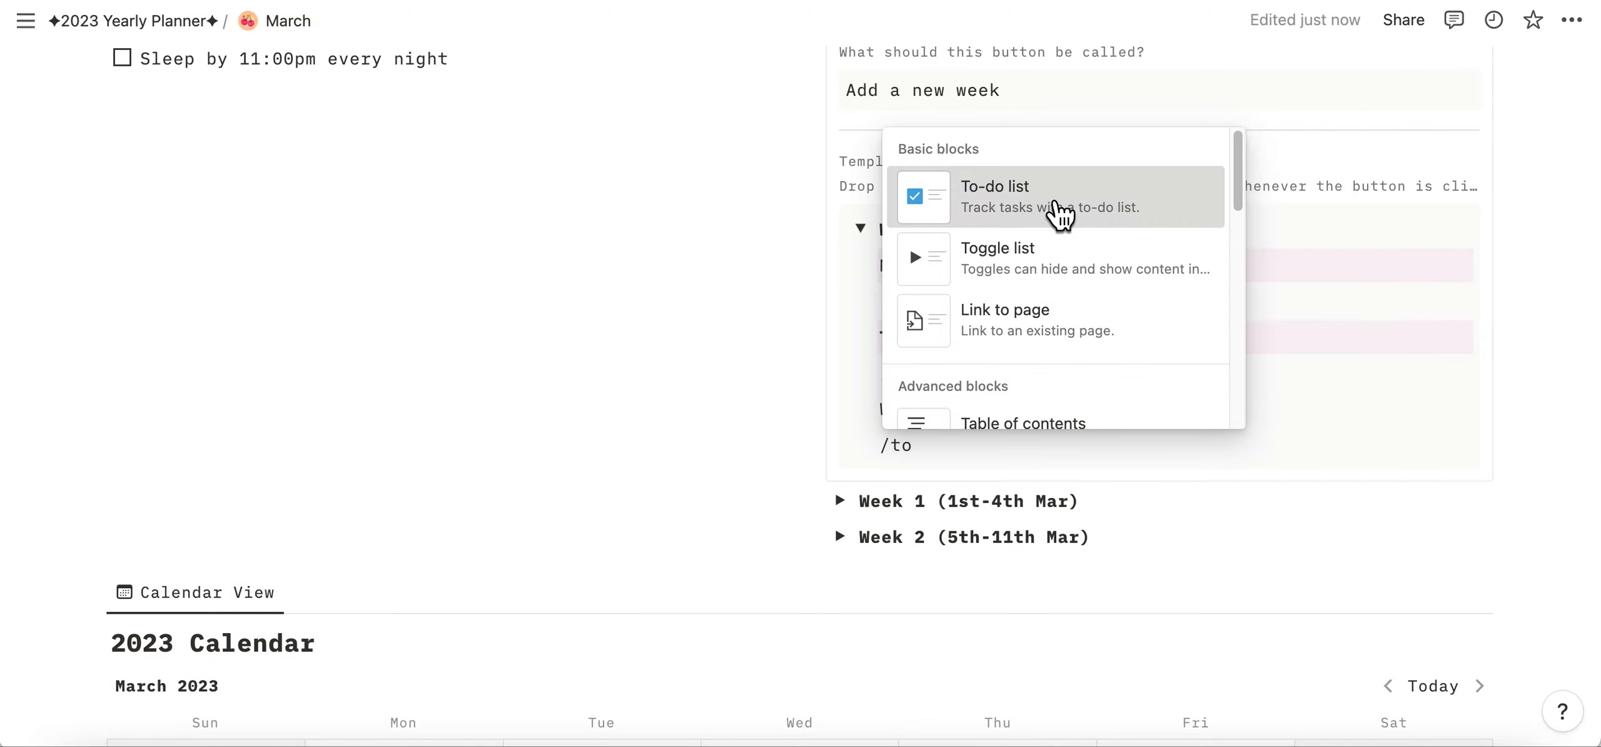
{"action": "left_click", "coordinate": [1056, 210]}
{"action": "type", "text": "Go to the gym"}
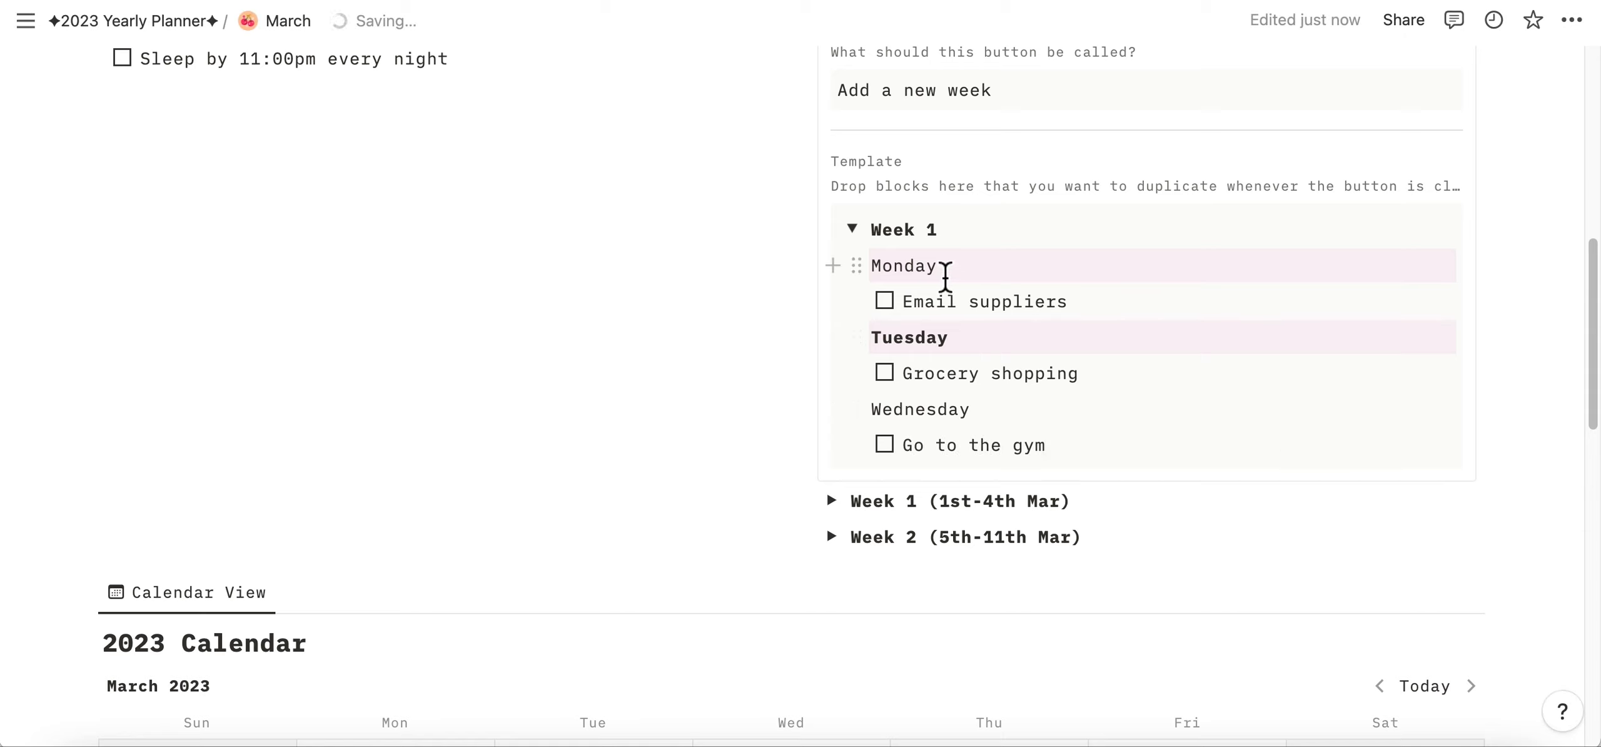
Make the "Monday" and "Wednesday" headings in the Week 1 template bold.
{"action": "left_click_drag", "start_coordinate": [939, 267], "coordinate": [870, 269]}
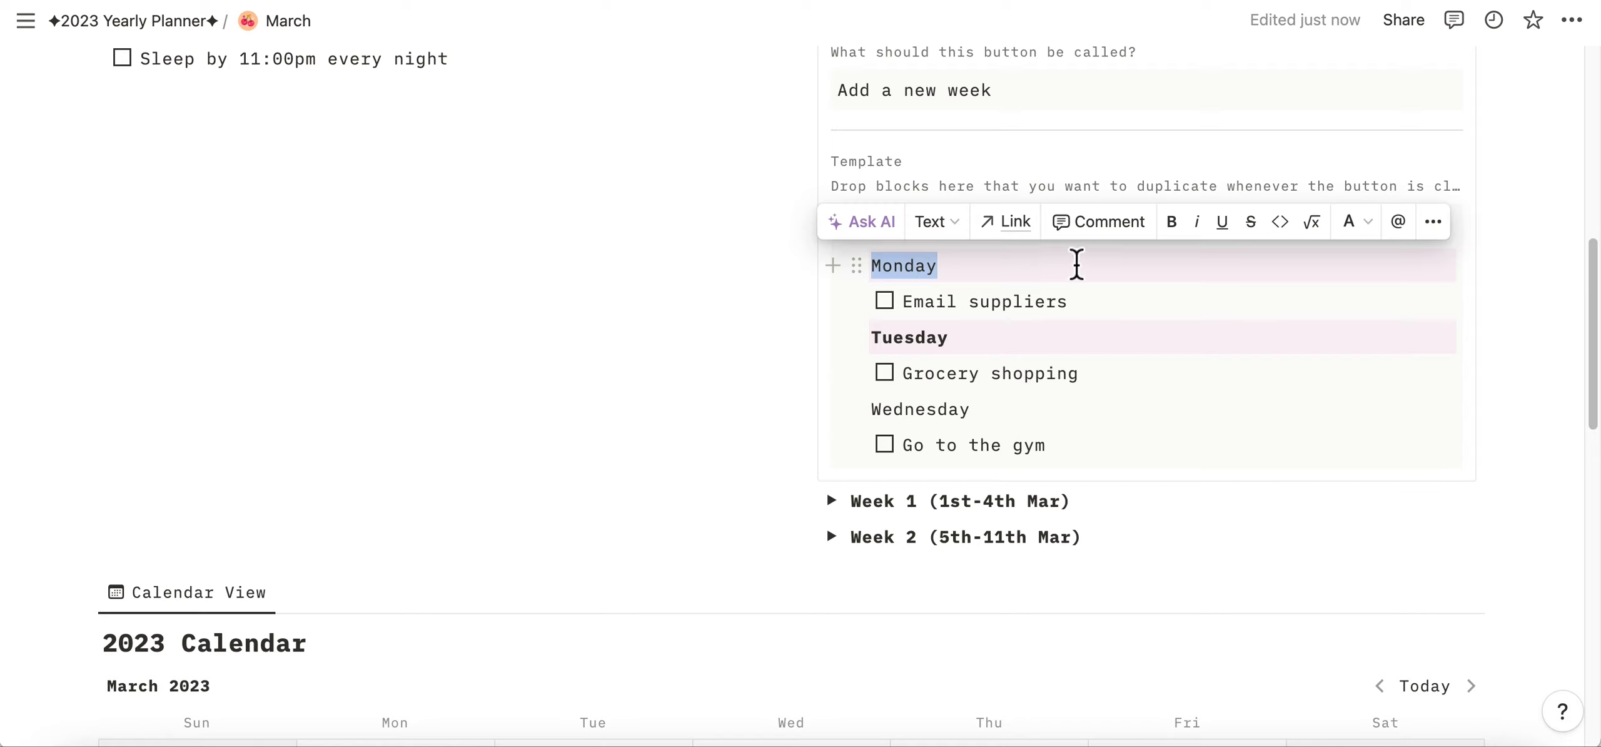
{"action": "left_click", "coordinate": [1174, 232]}
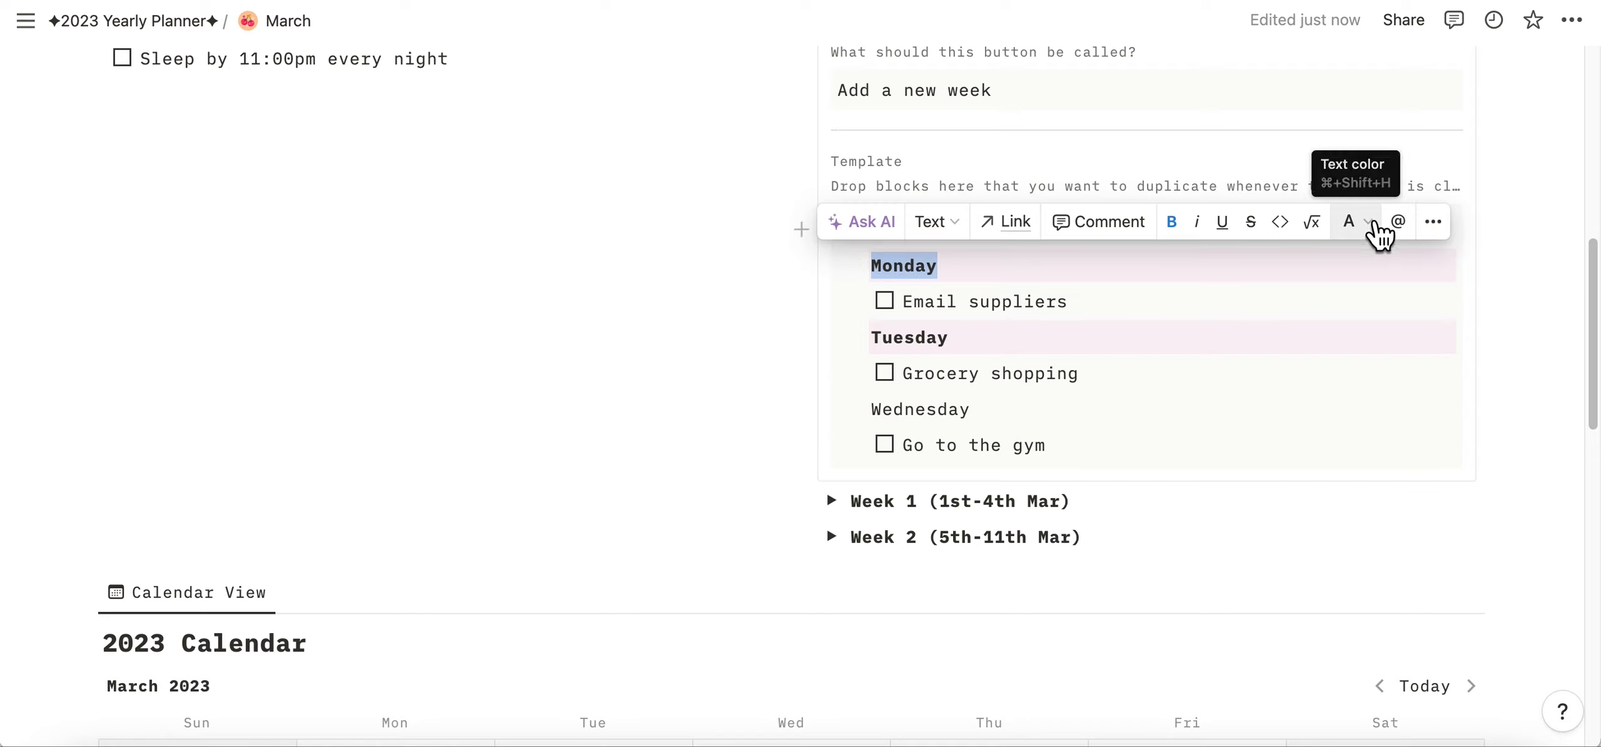
{"action": "left_click_drag", "start_coordinate": [971, 410], "coordinate": [867, 410]}
{"action": "left_click", "coordinate": [1171, 367]}
Give the "Wednesday" heading in the Week 1 template a pink background.
{"action": "left_click", "coordinate": [1437, 373]}
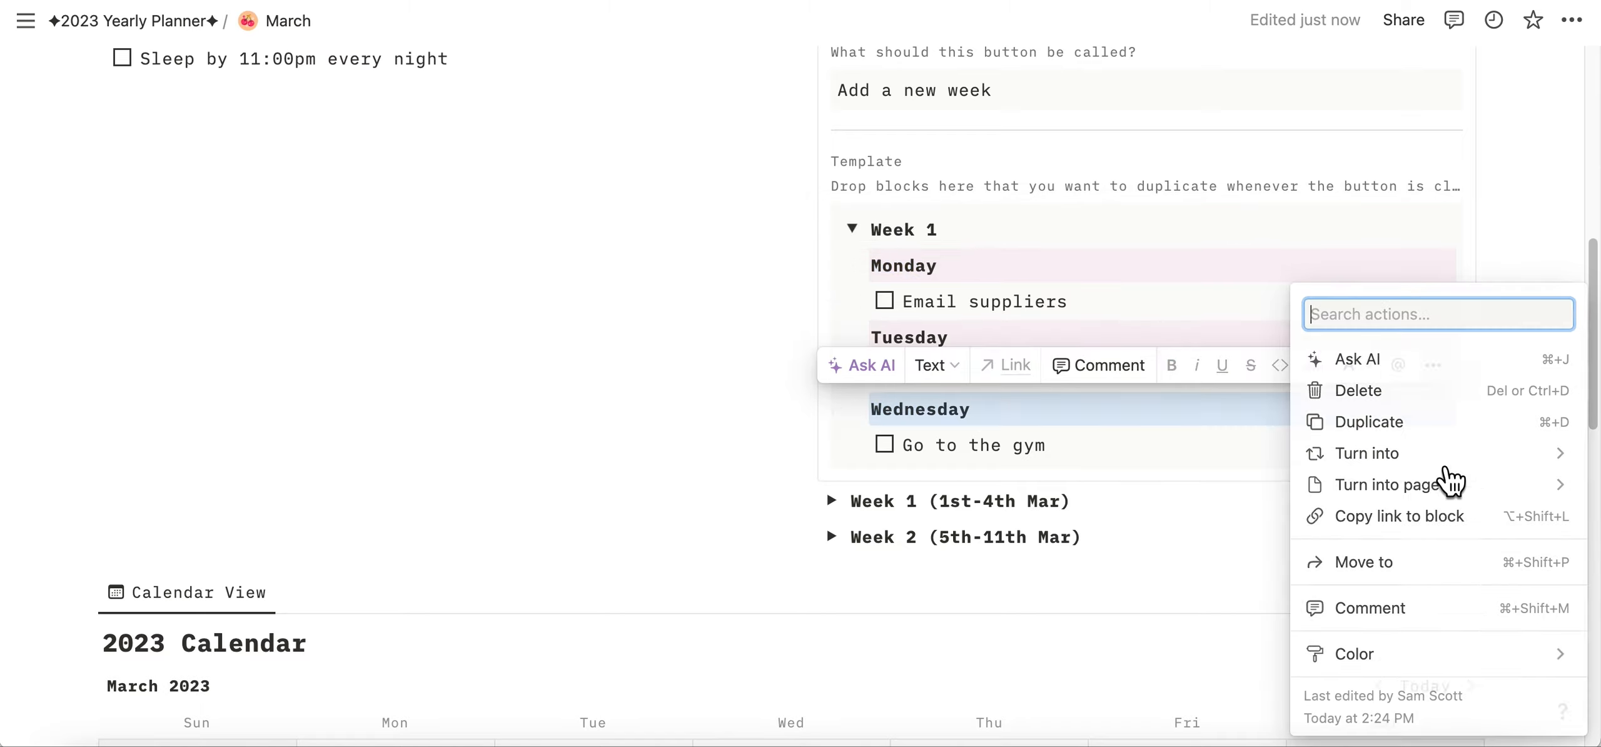
{"action": "mouse_move", "coordinate": [1388, 660]}
{"action": "scroll", "coordinate": [1432, 663], "scroll_direction": "down", "scroll_amount": 5}
{"action": "left_click", "coordinate": [1439, 683]}
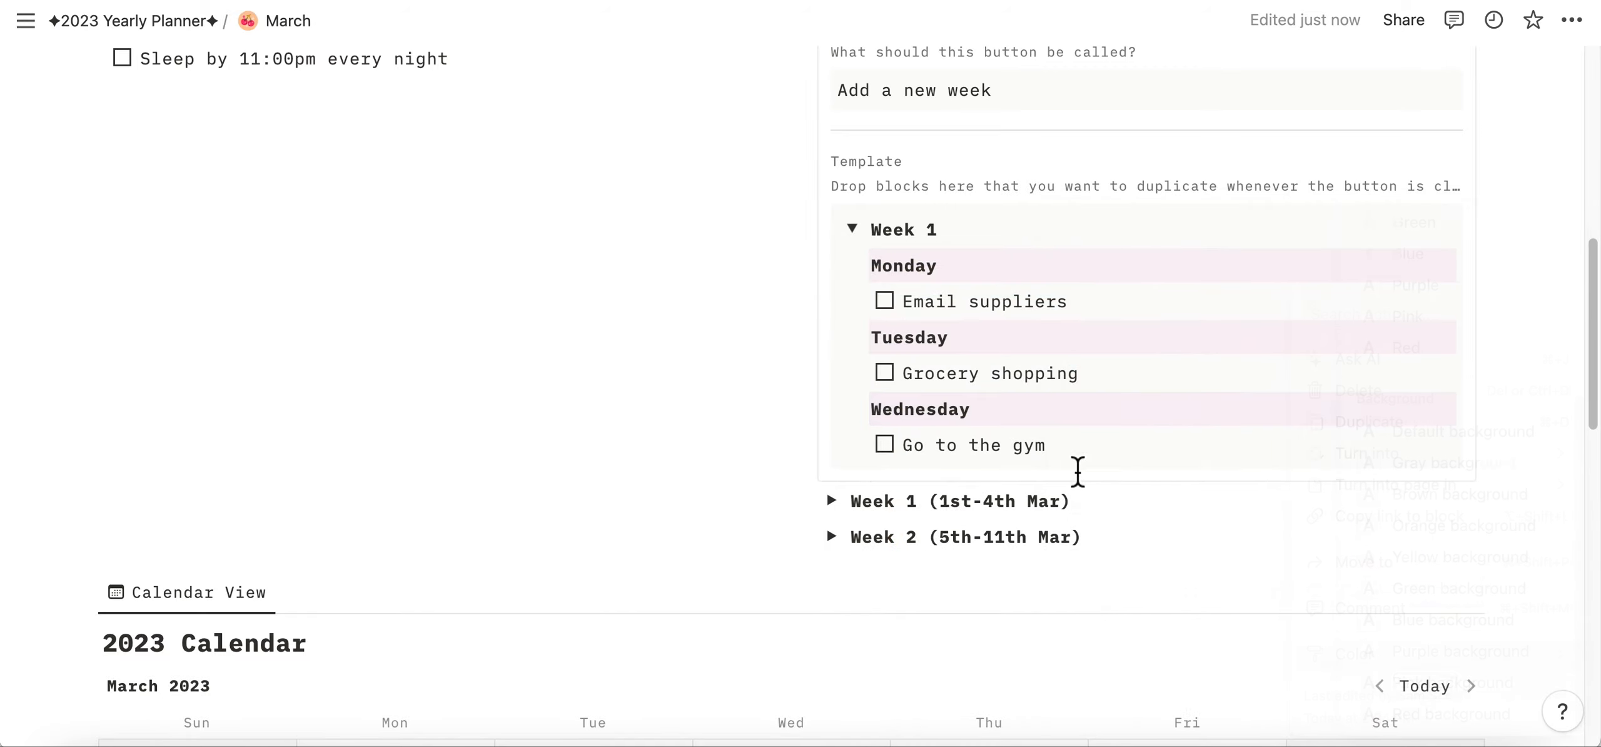
Collapse Week 1 in the template and close the "Add a new week" button configuration.
{"action": "scroll", "coordinate": [1065, 252], "scroll_direction": "up", "scroll_amount": 3}
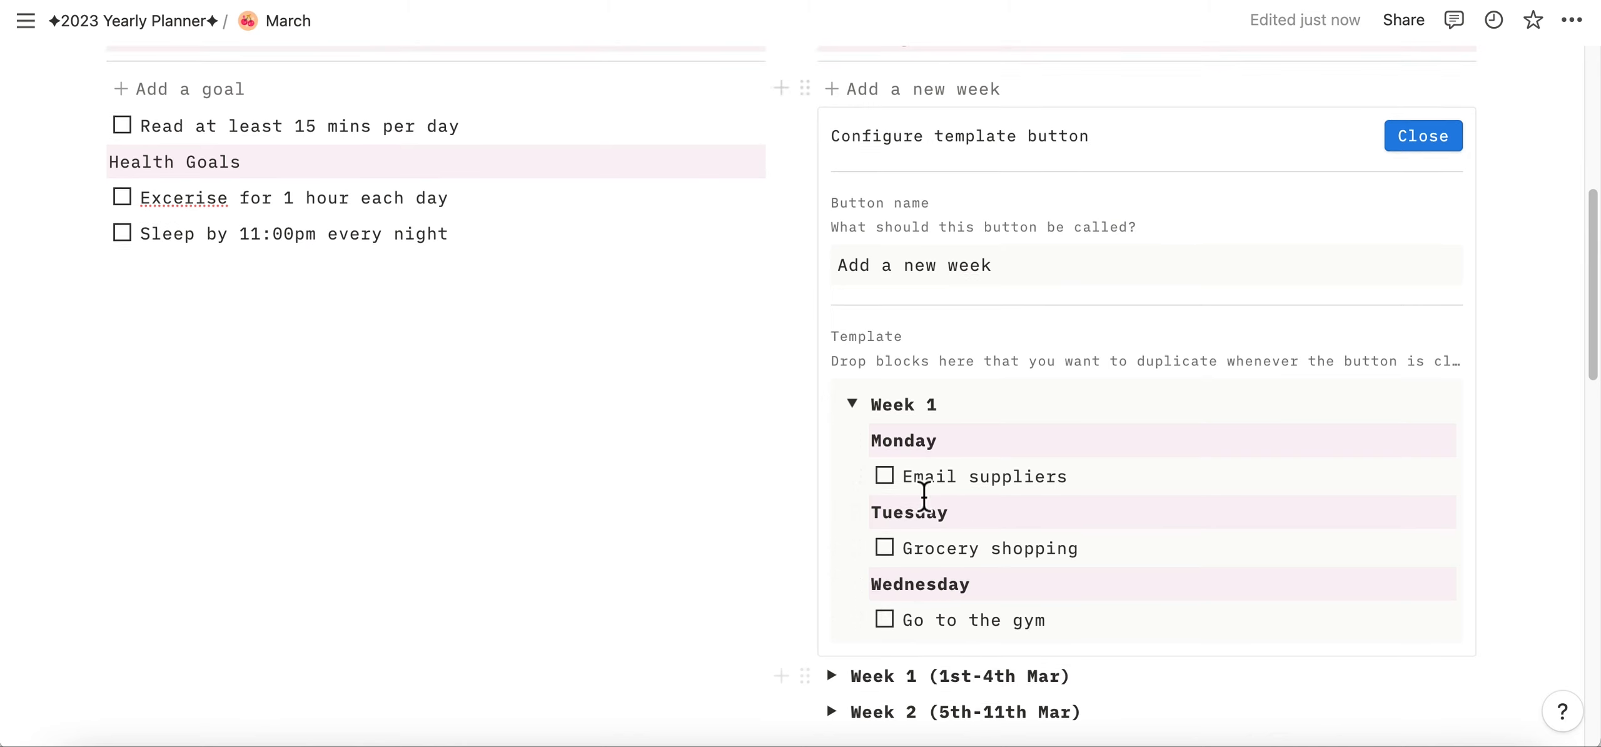
{"action": "left_click", "coordinate": [852, 403]}
{"action": "scroll", "coordinate": [1036, 368], "scroll_direction": "up", "scroll_amount": 2}
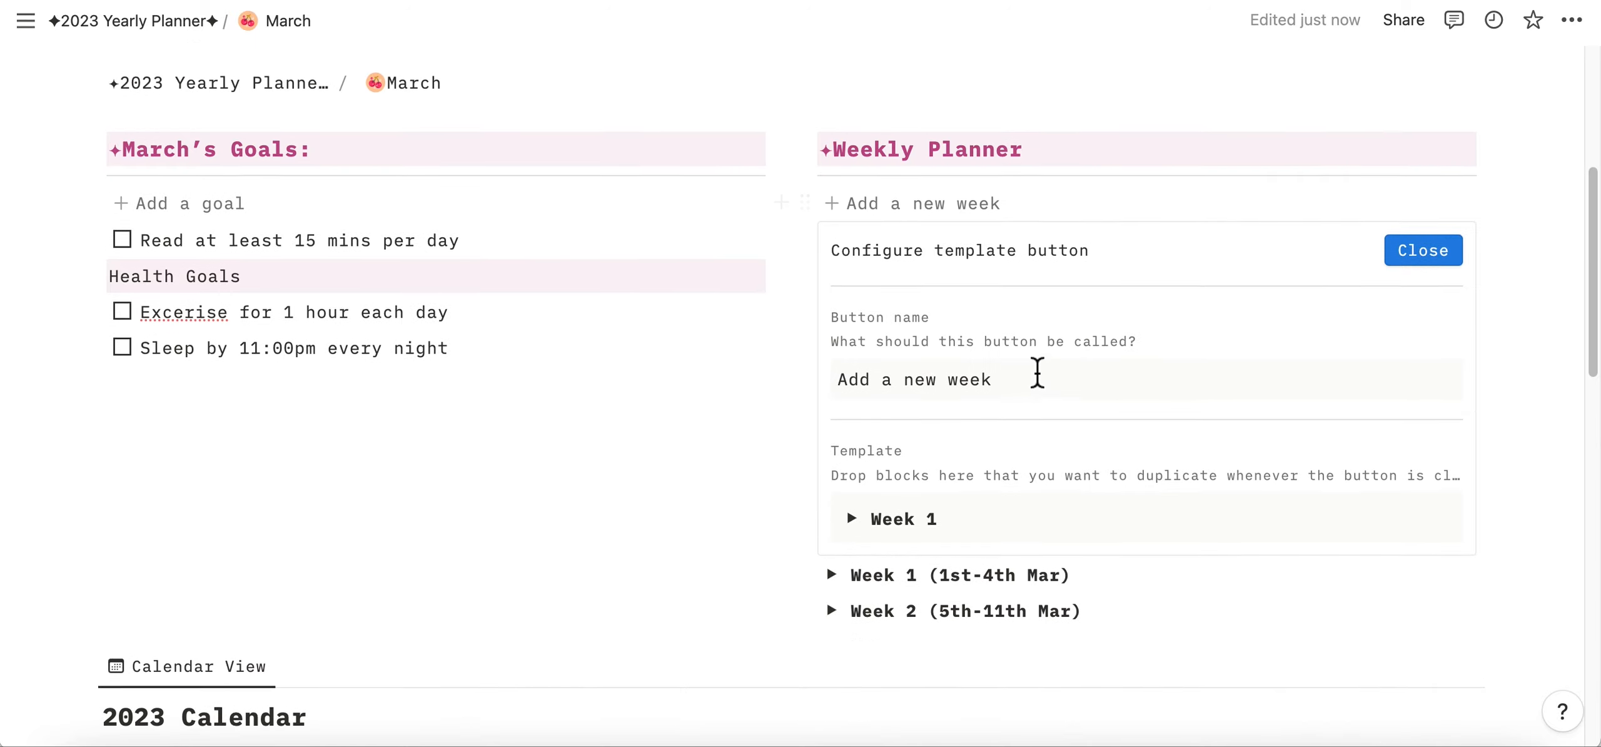
{"action": "left_click", "coordinate": [1422, 257]}
Add a new week to the Weekly Planner from the template, then expand the new Week 1 to check it and collapse it again.
{"action": "scroll", "coordinate": [967, 372], "scroll_direction": "up", "scroll_amount": 2}
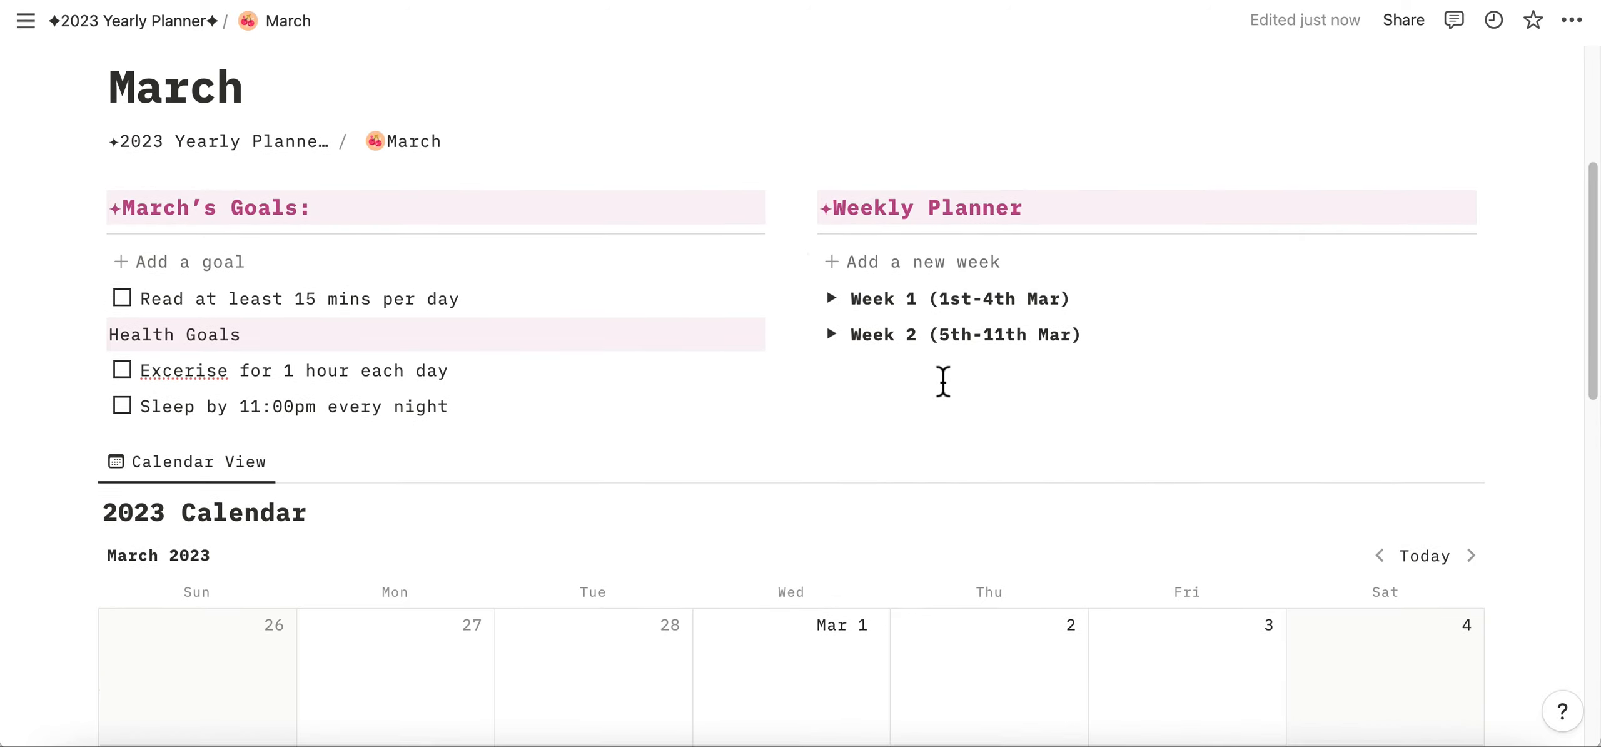
{"action": "left_click", "coordinate": [1029, 275]}
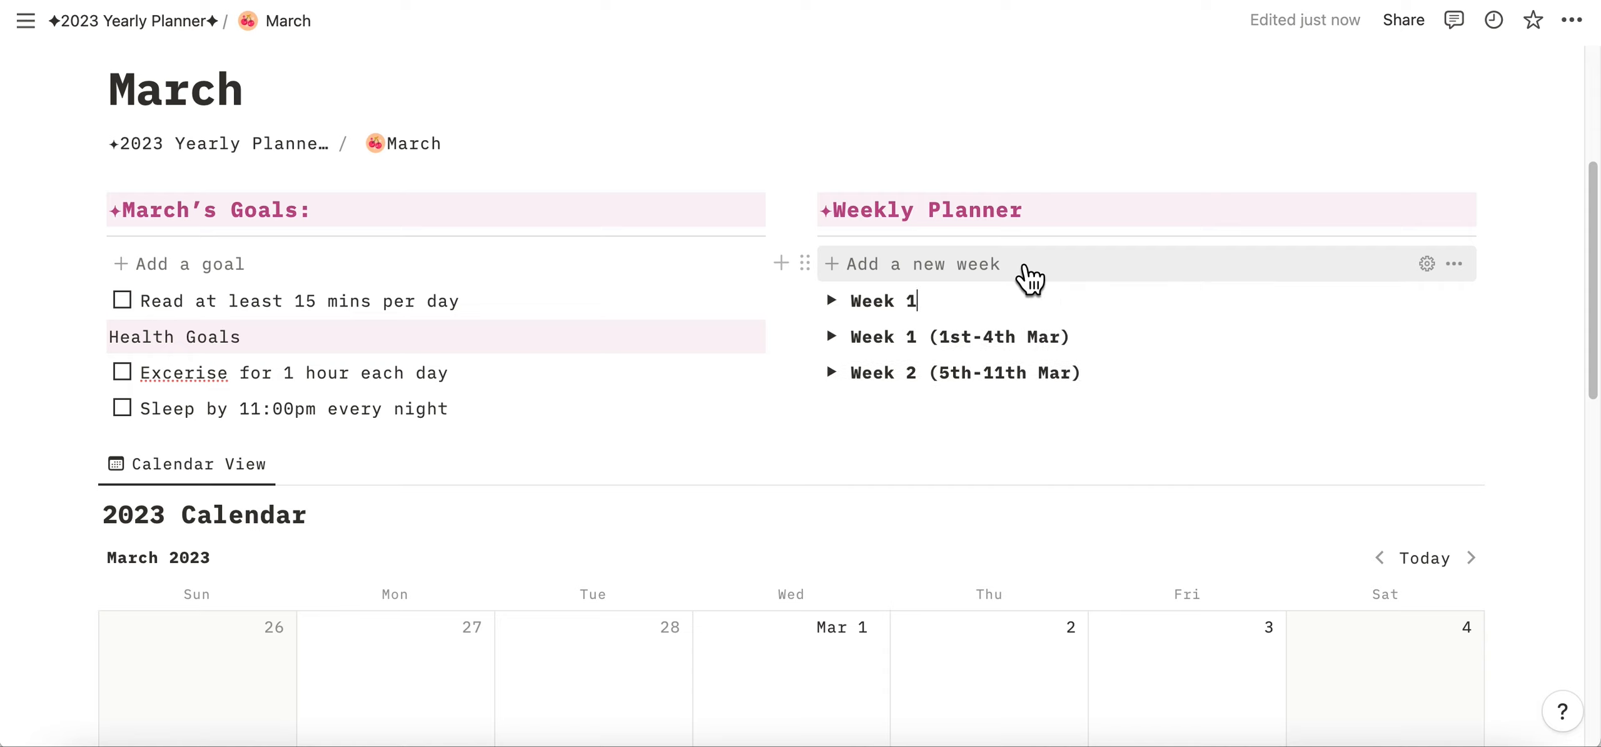
{"action": "left_click", "coordinate": [833, 301]}
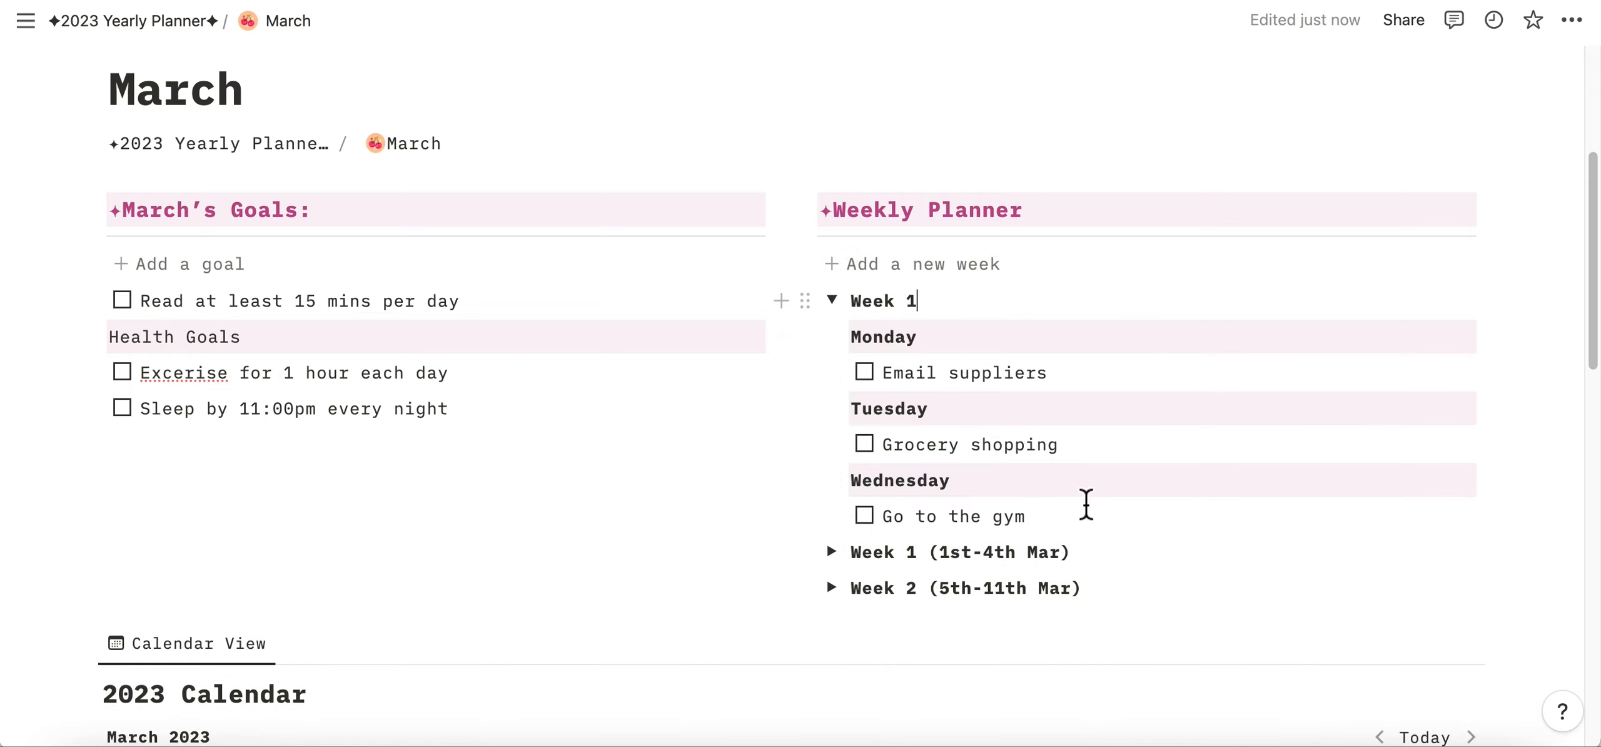
{"action": "left_click", "coordinate": [833, 301]}
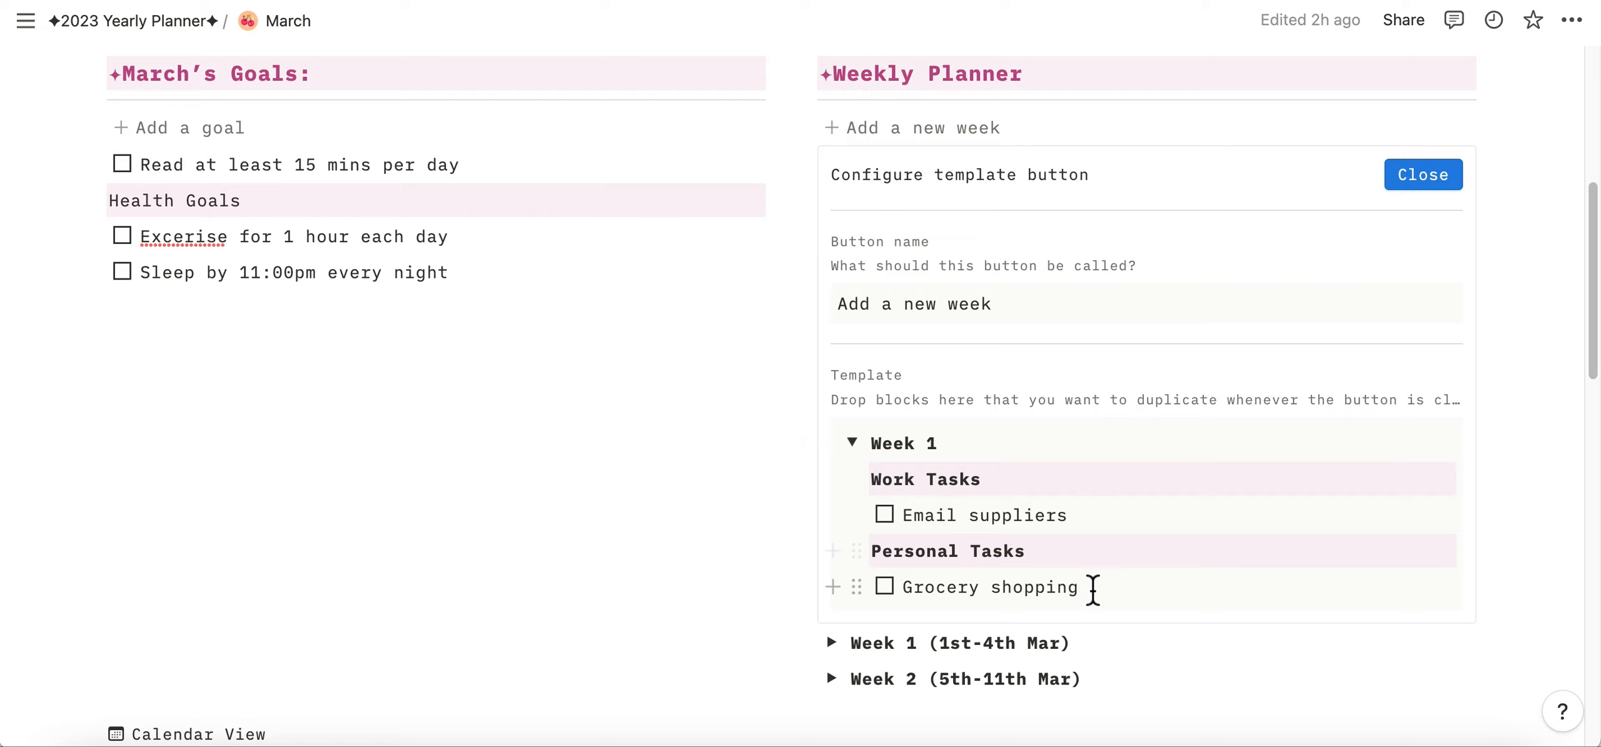
Delete the Work Tasks and Personal Tasks content from the Week 1 template and convert the remaining line to a plain Text block.
{"action": "left_click_drag", "start_coordinate": [1093, 593], "coordinate": [871, 470]}
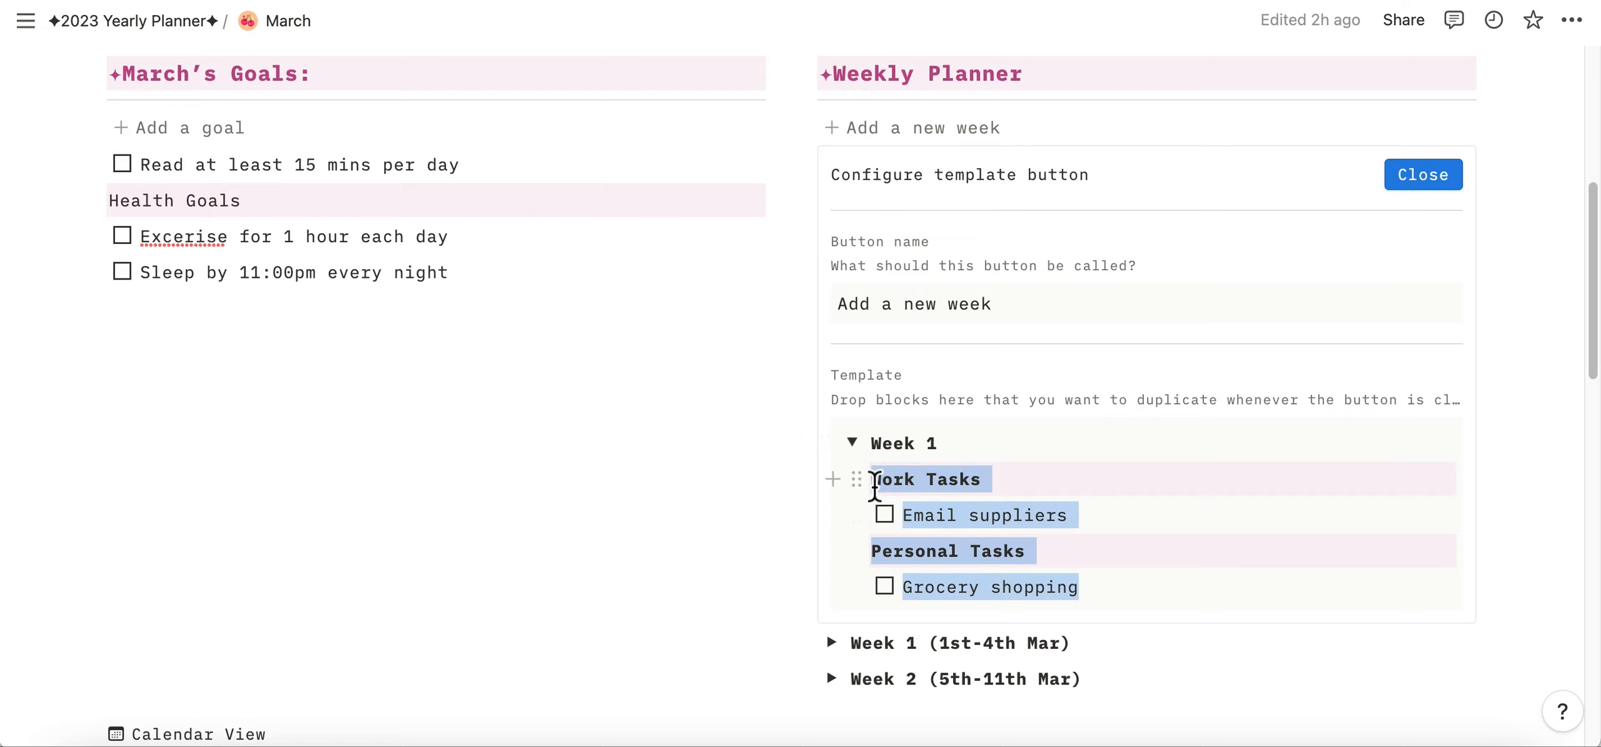
{"action": "key", "text": "BackSpace"}
{"action": "type", "text": "/"}
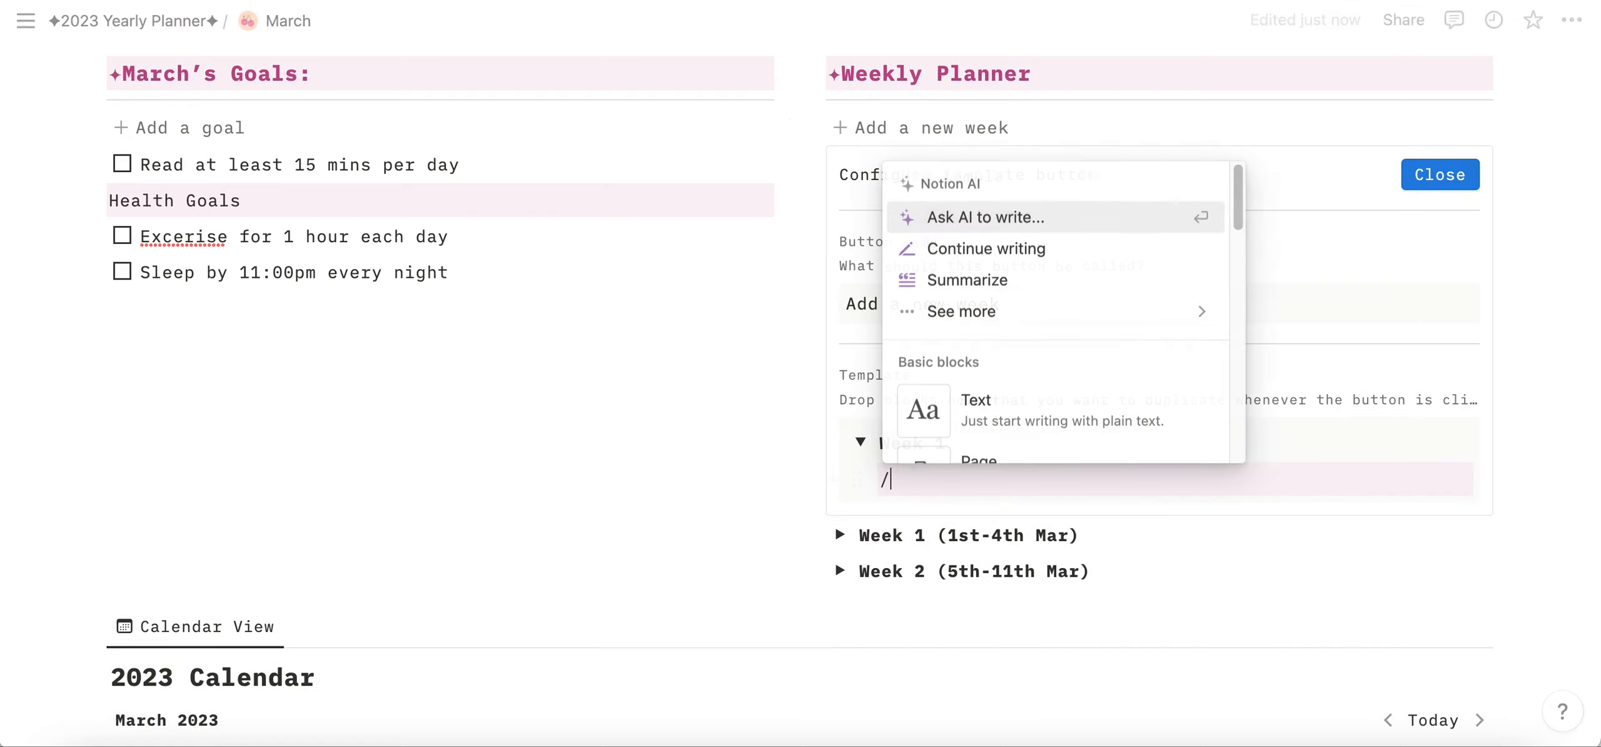
{"action": "left_click", "coordinate": [991, 429]}
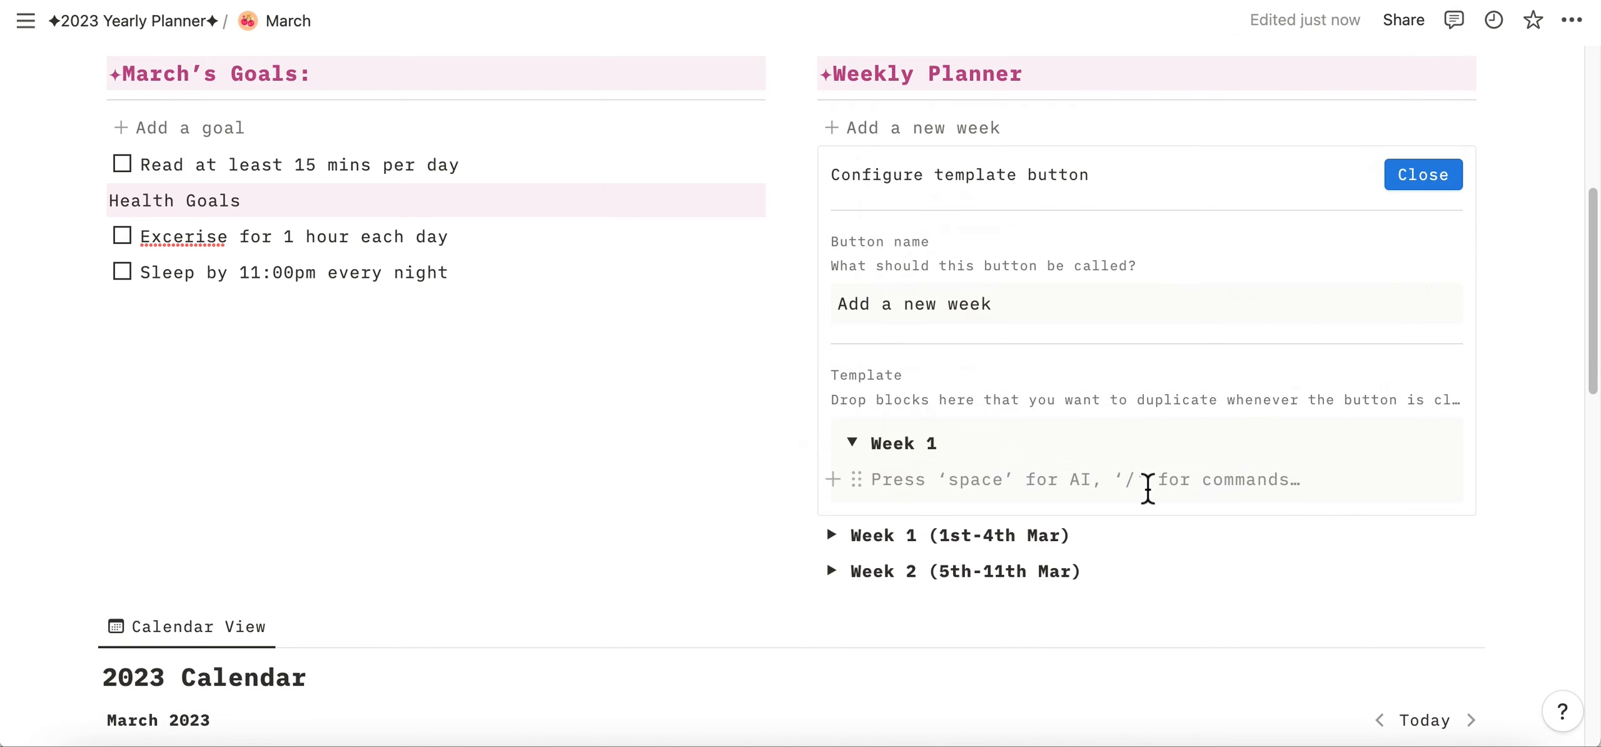
{"action": "type", "text": "Go grocery"}
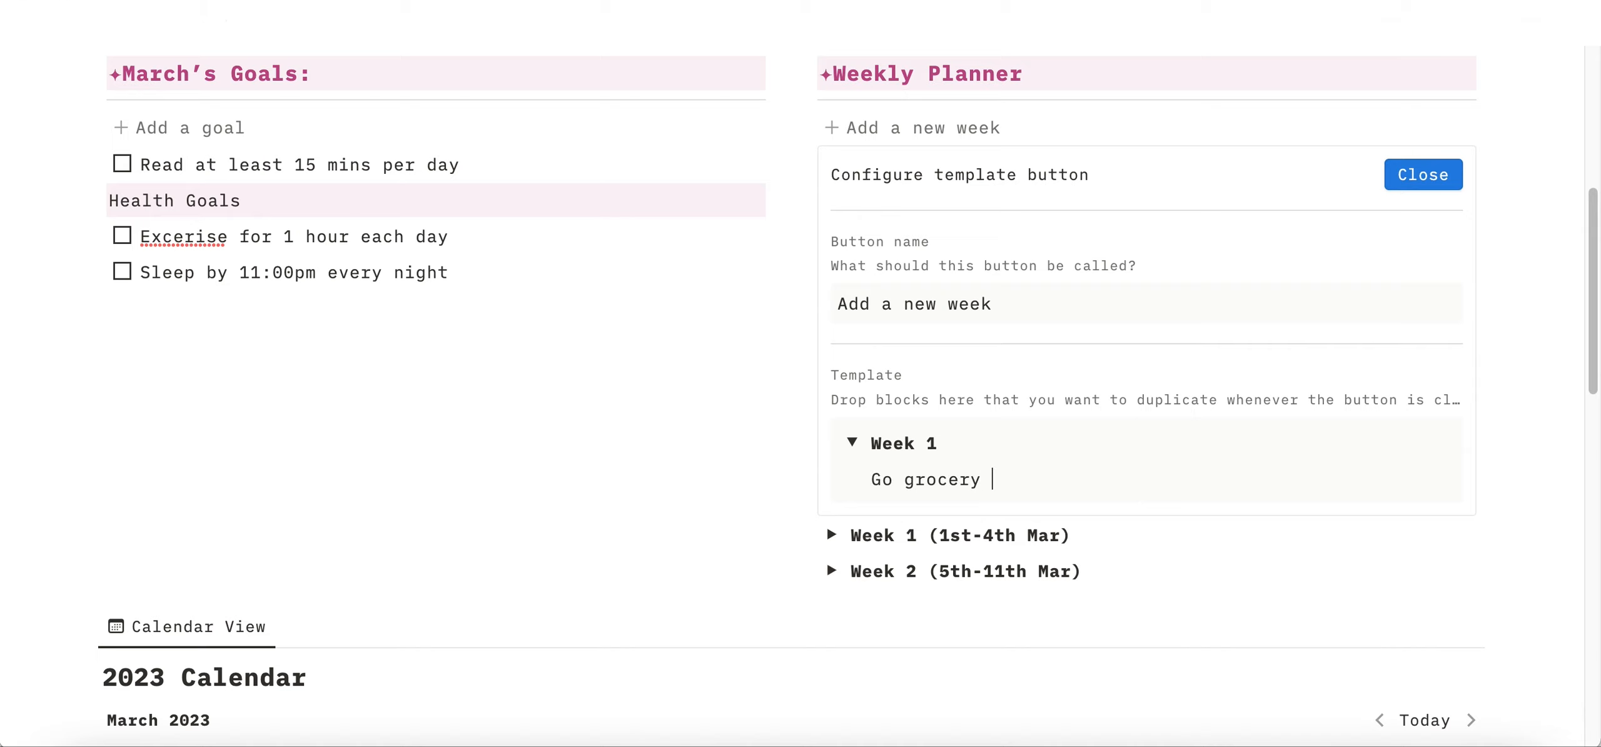
{"action": "key", "text": "alt+BackSpace"}
{"action": "key", "text": "alt+BackSpace"}
{"action": "key", "text": "alt+BackSpace"}
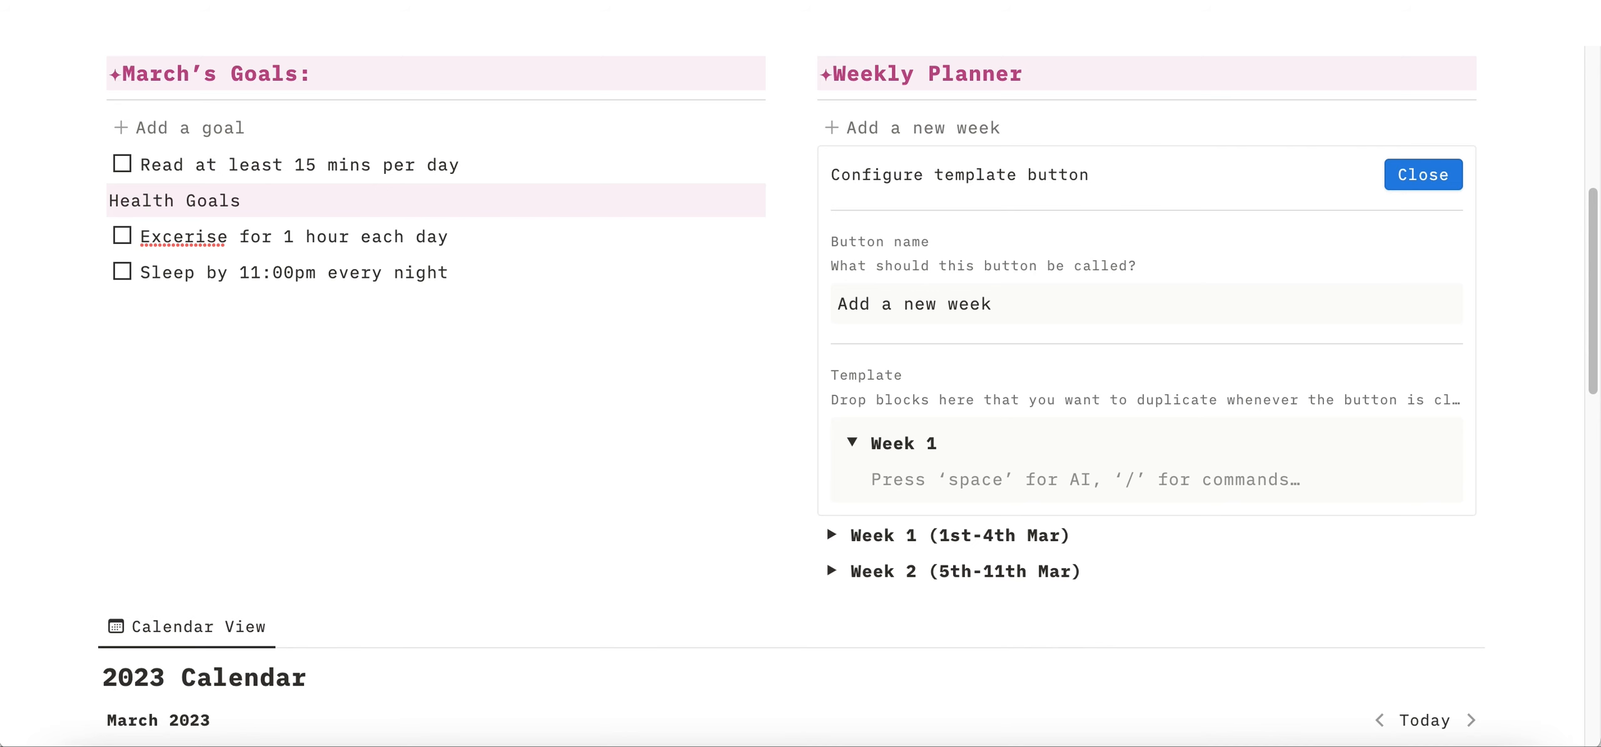
Add a bulleted list to the Week 1 template with "email suppliers" as its first item.
{"action": "type", "text": "/bull"}
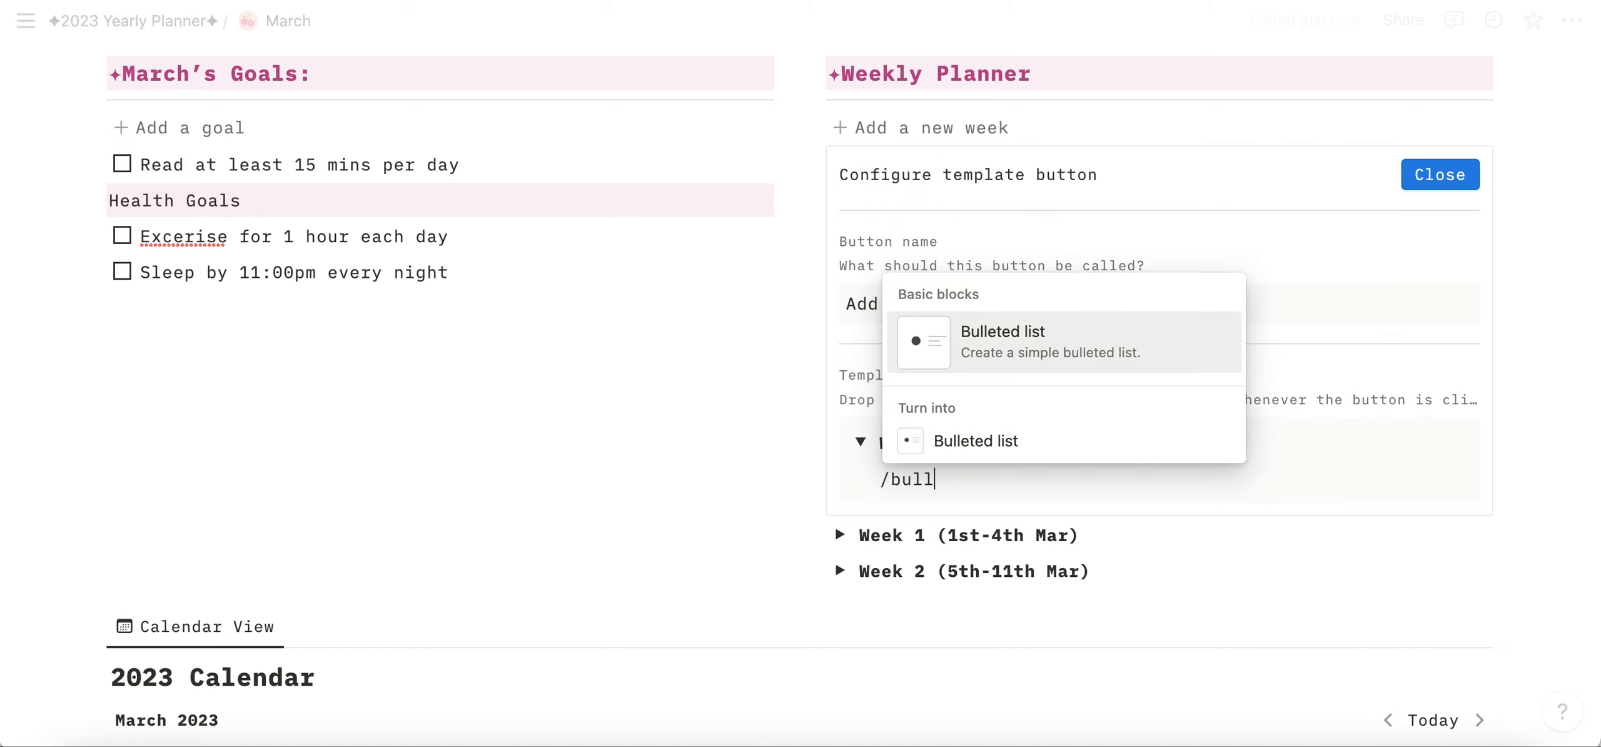
{"action": "left_click", "coordinate": [986, 353]}
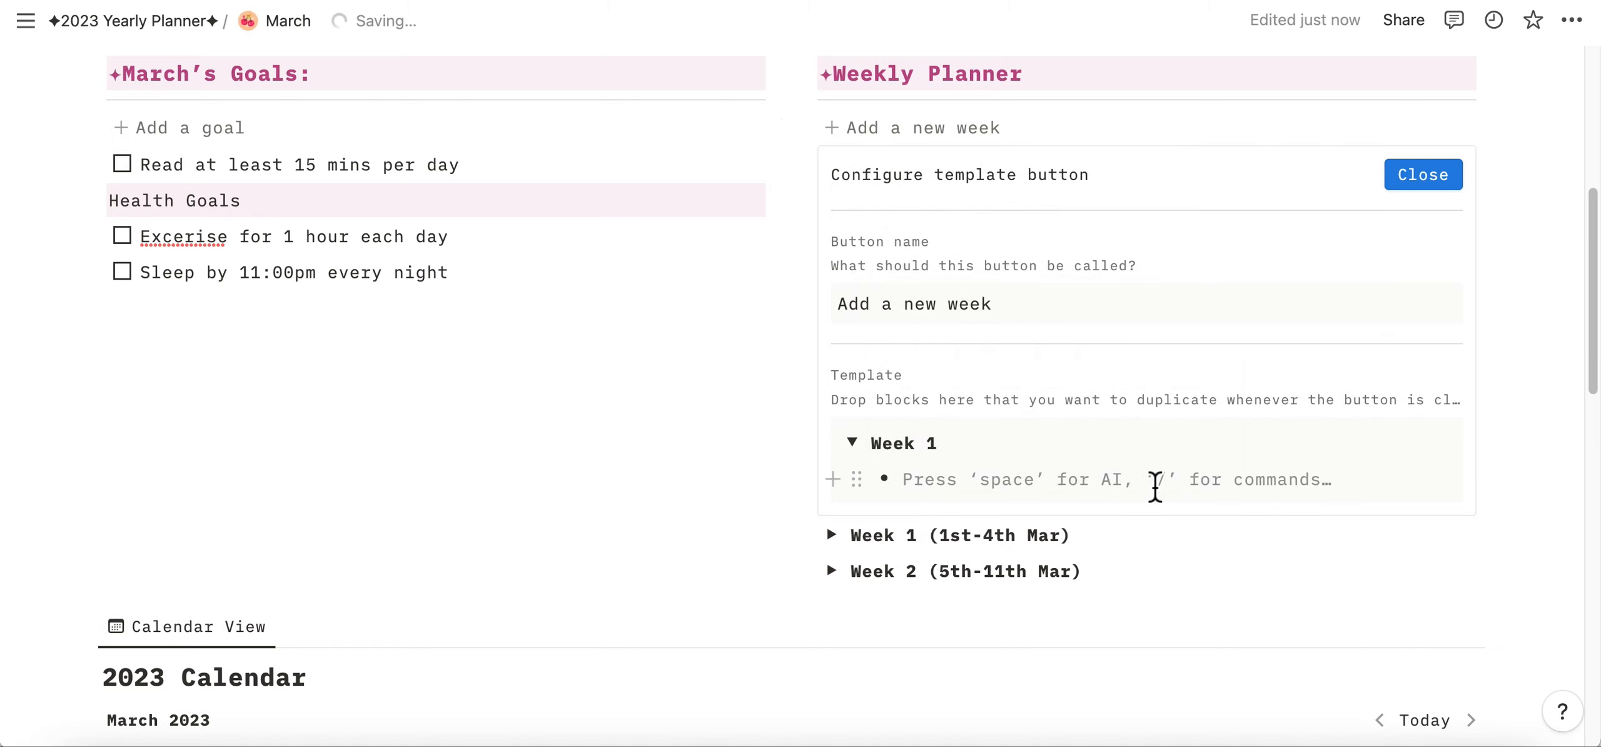
{"action": "type", "text": "email "}
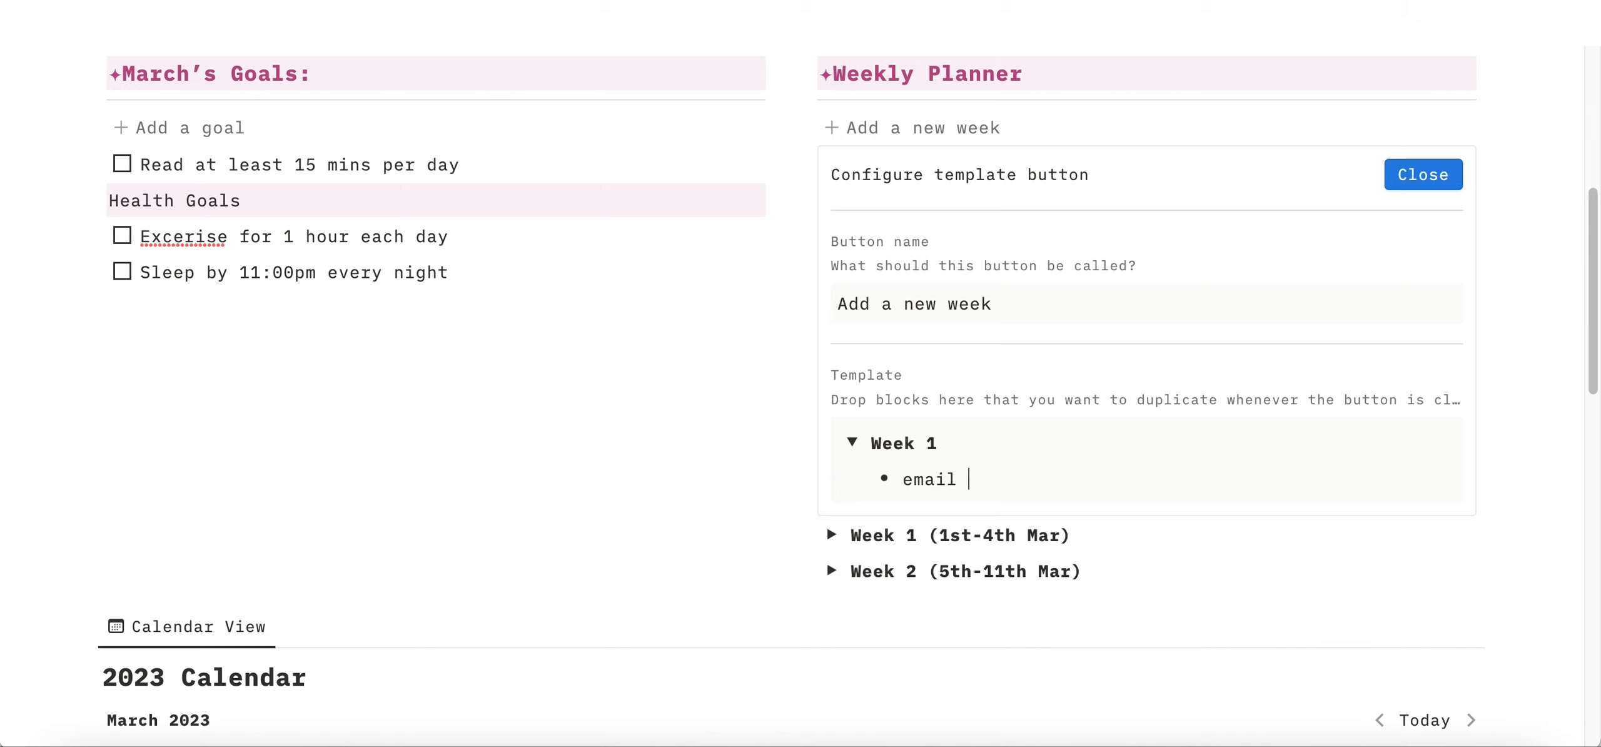
{"action": "type", "text": "suppliers"}
{"action": "key", "text": "Return"}
{"action": "type", "text": "gro"}
{"action": "key", "text": "BackSpace"}
{"action": "key", "text": "BackSpace"}
{"action": "key", "text": "BackSpace"}
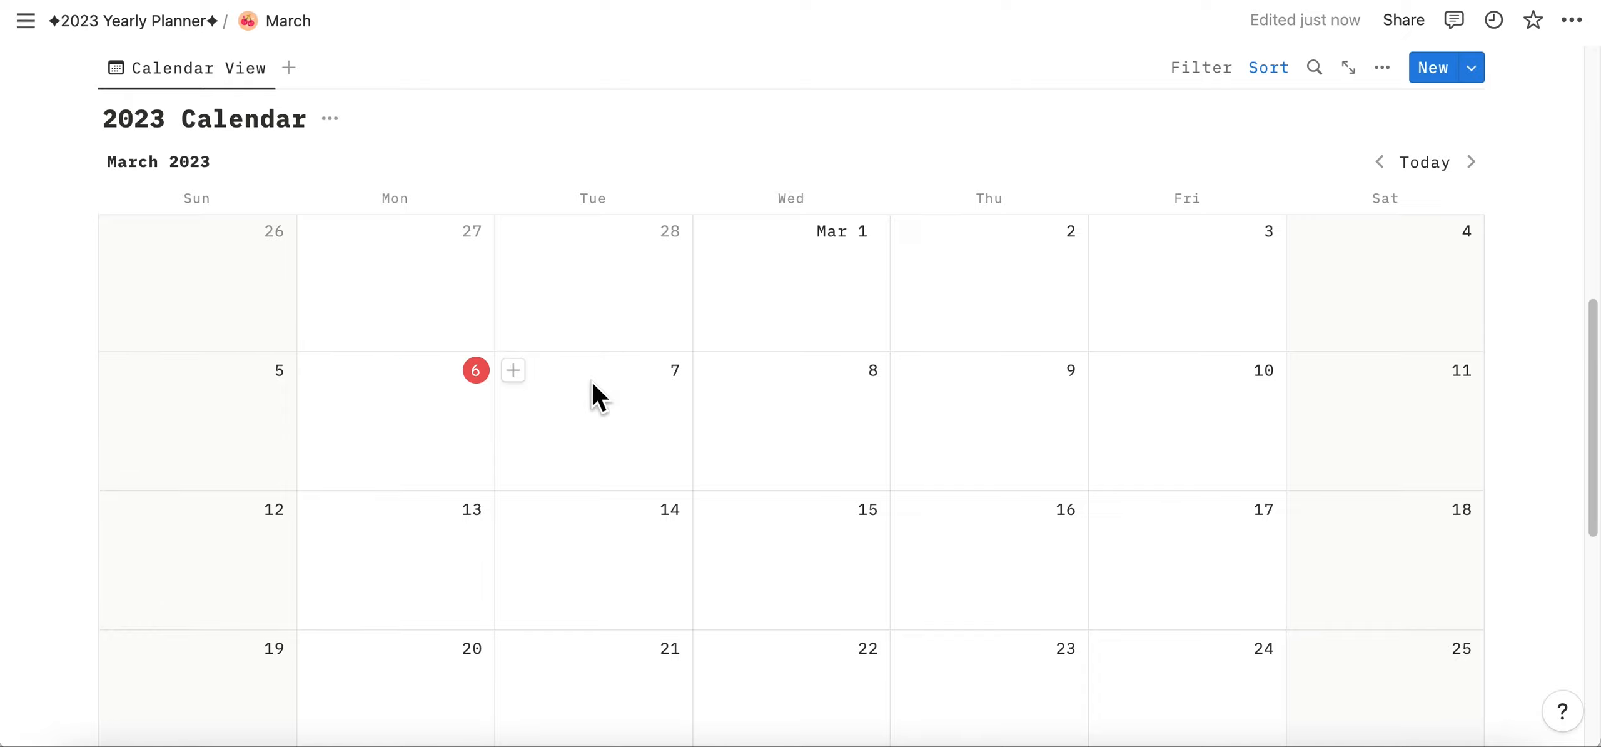
Create an event on March 11 in the 2023 Calendar and title it "Harry Styles Concert".
{"action": "scroll", "coordinate": [868, 379], "scroll_direction": "down", "scroll_amount": 3}
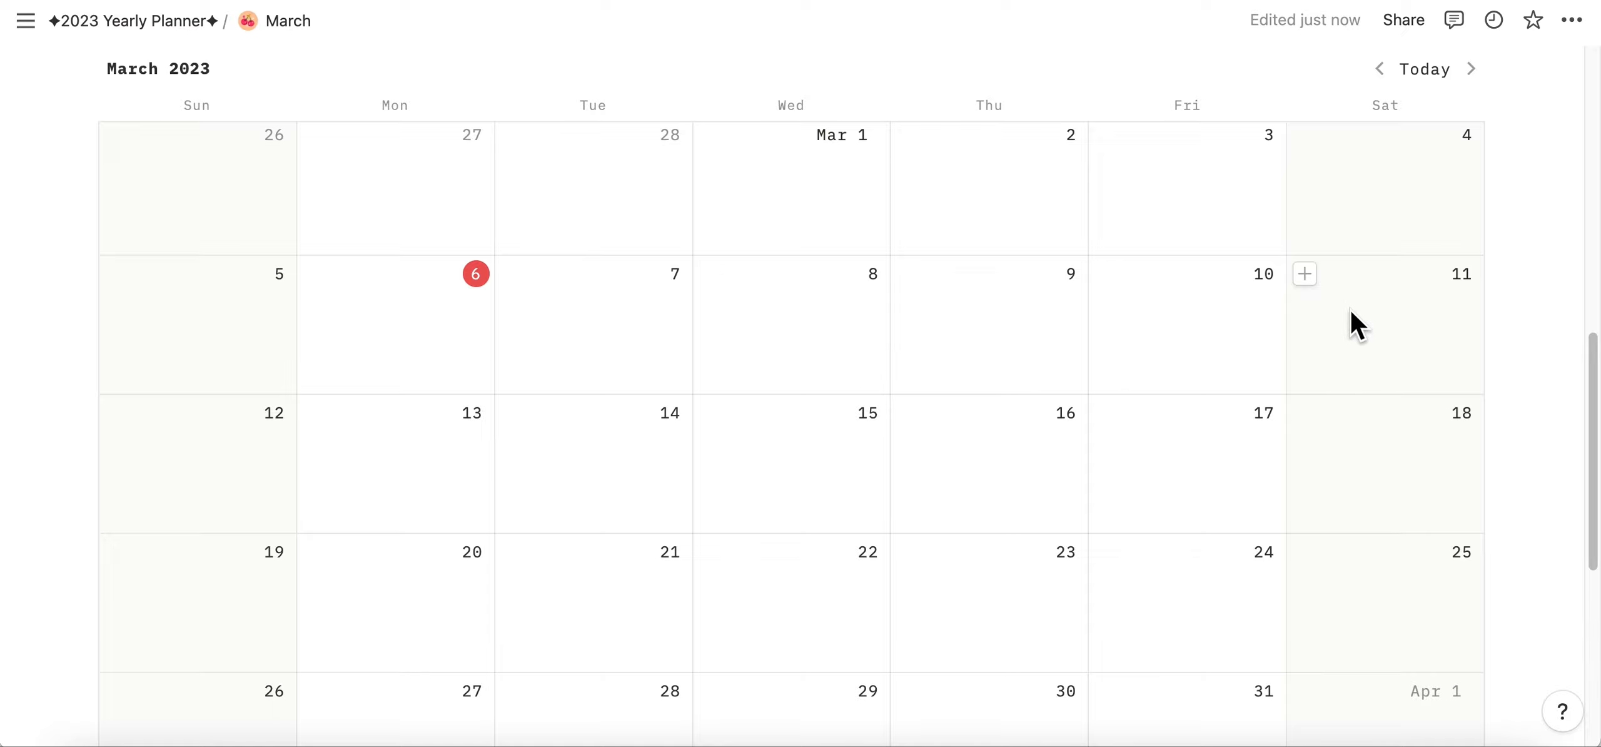
{"action": "left_click", "coordinate": [1305, 275]}
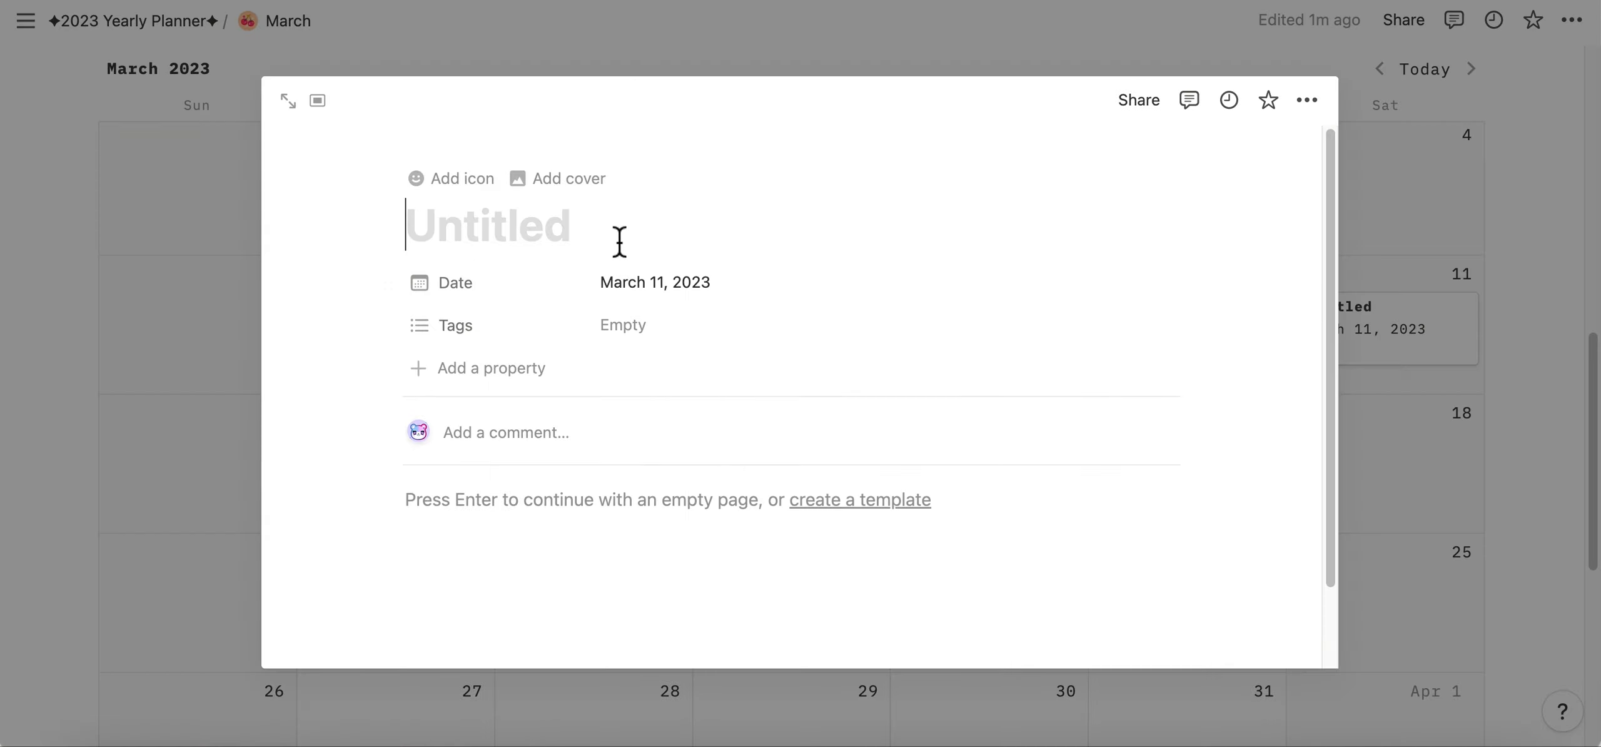
{"action": "type", "text": "Ha"}
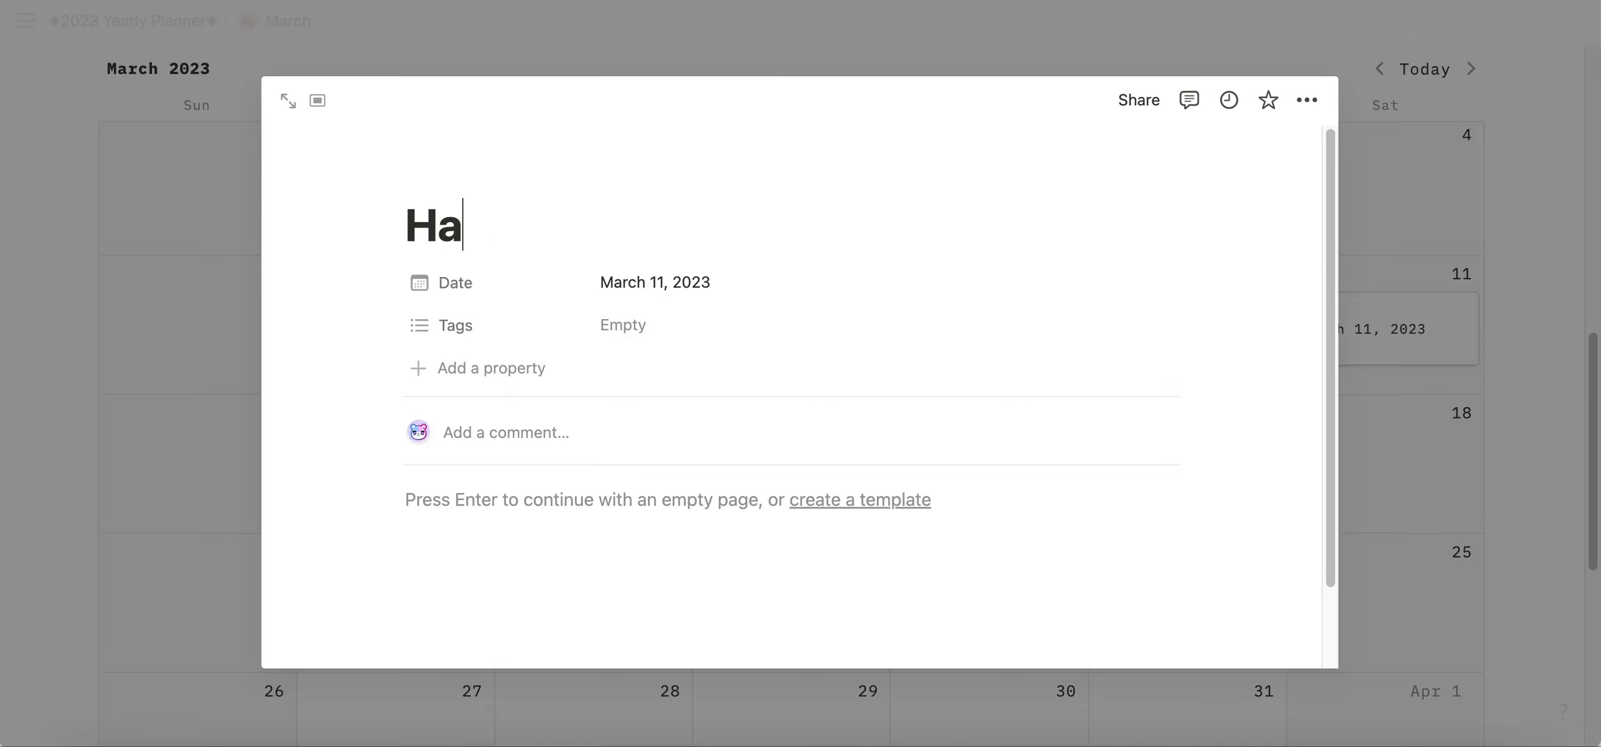
{"action": "type", "text": "rry Styles Concery"}
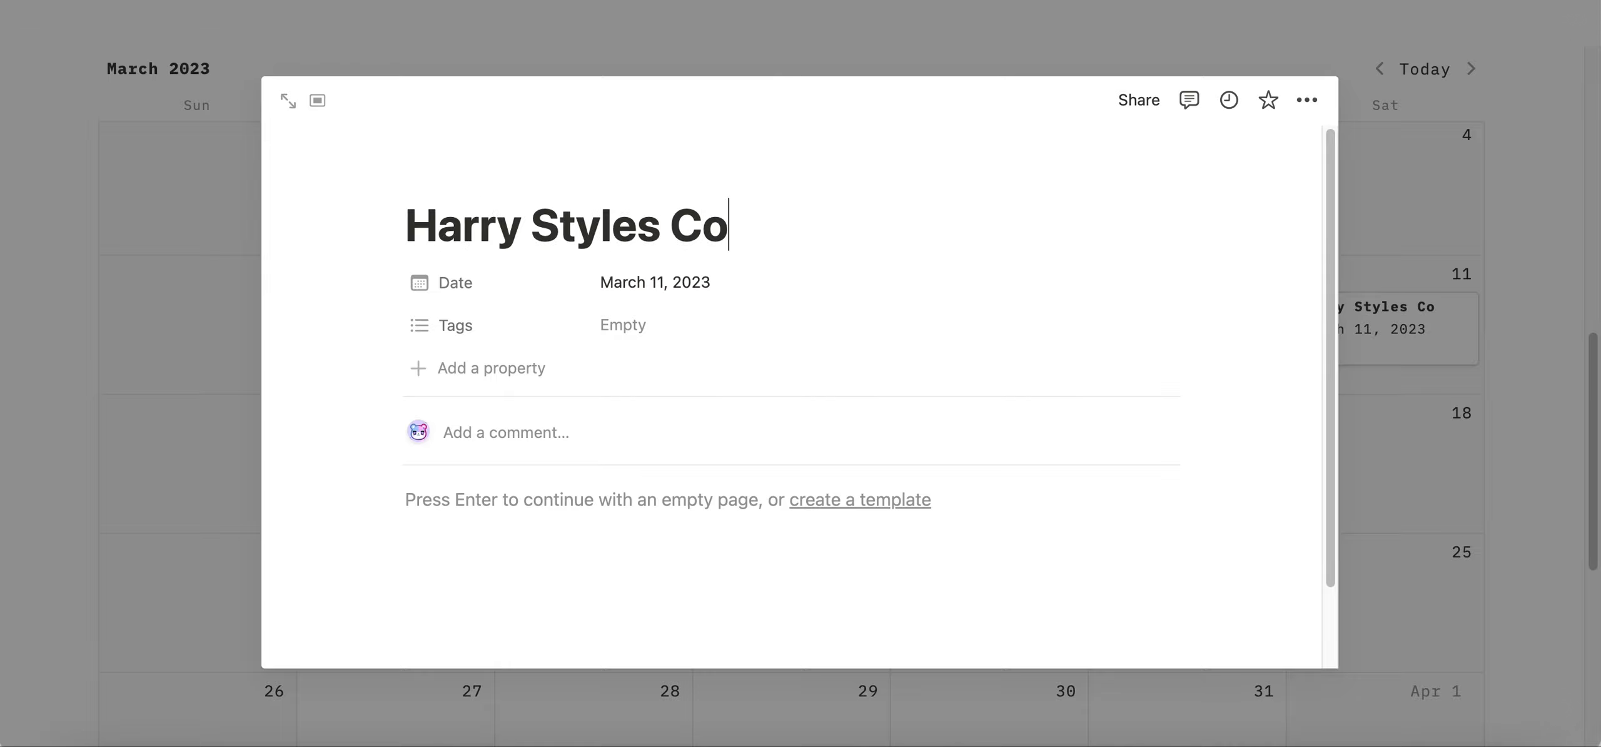
{"action": "key", "text": "BackSpace"}
{"action": "type", "text": "t"}
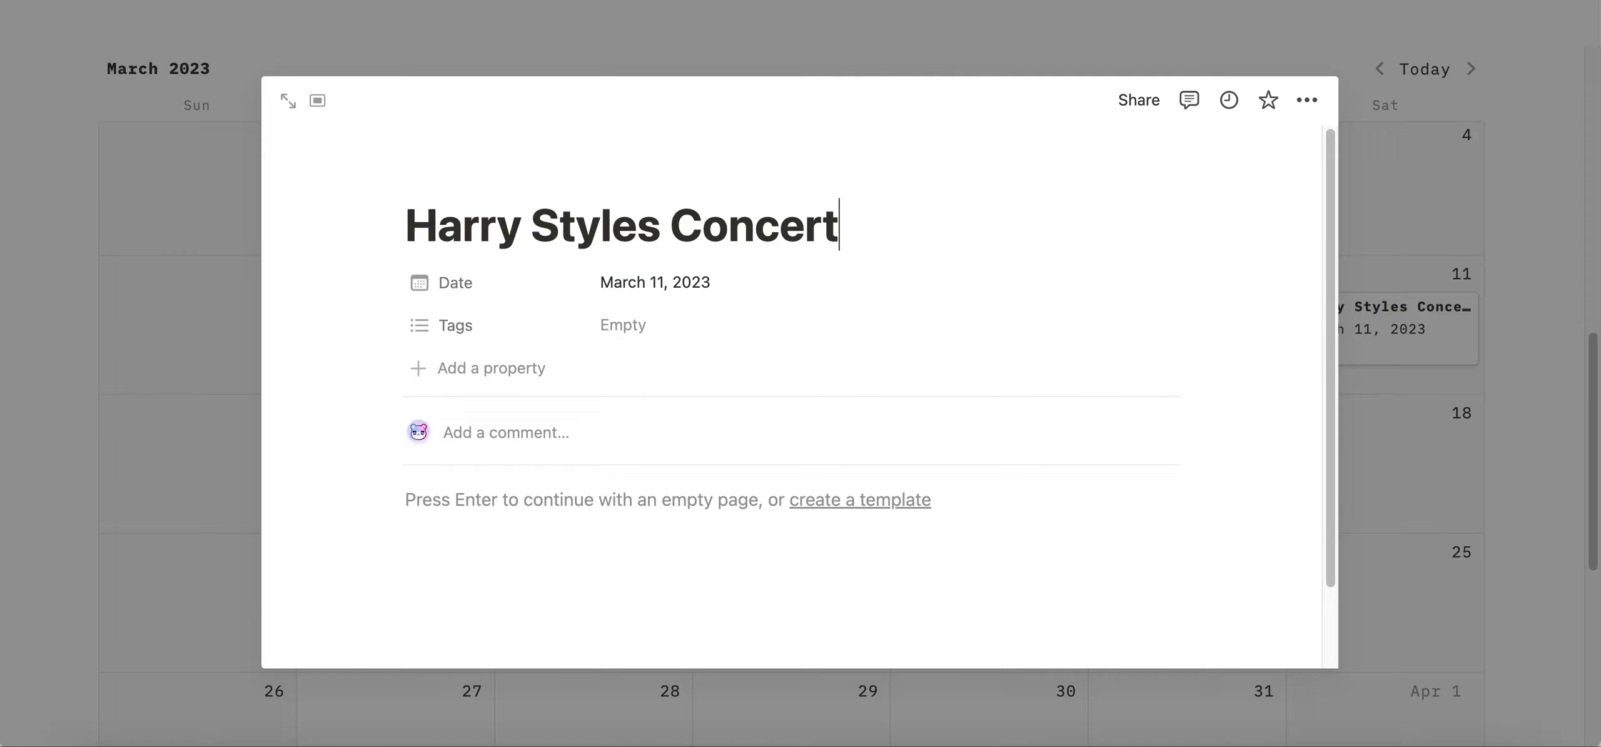
Change the font style of the Harry Styles Concert page to Mono.
{"action": "left_click", "coordinate": [1307, 100]}
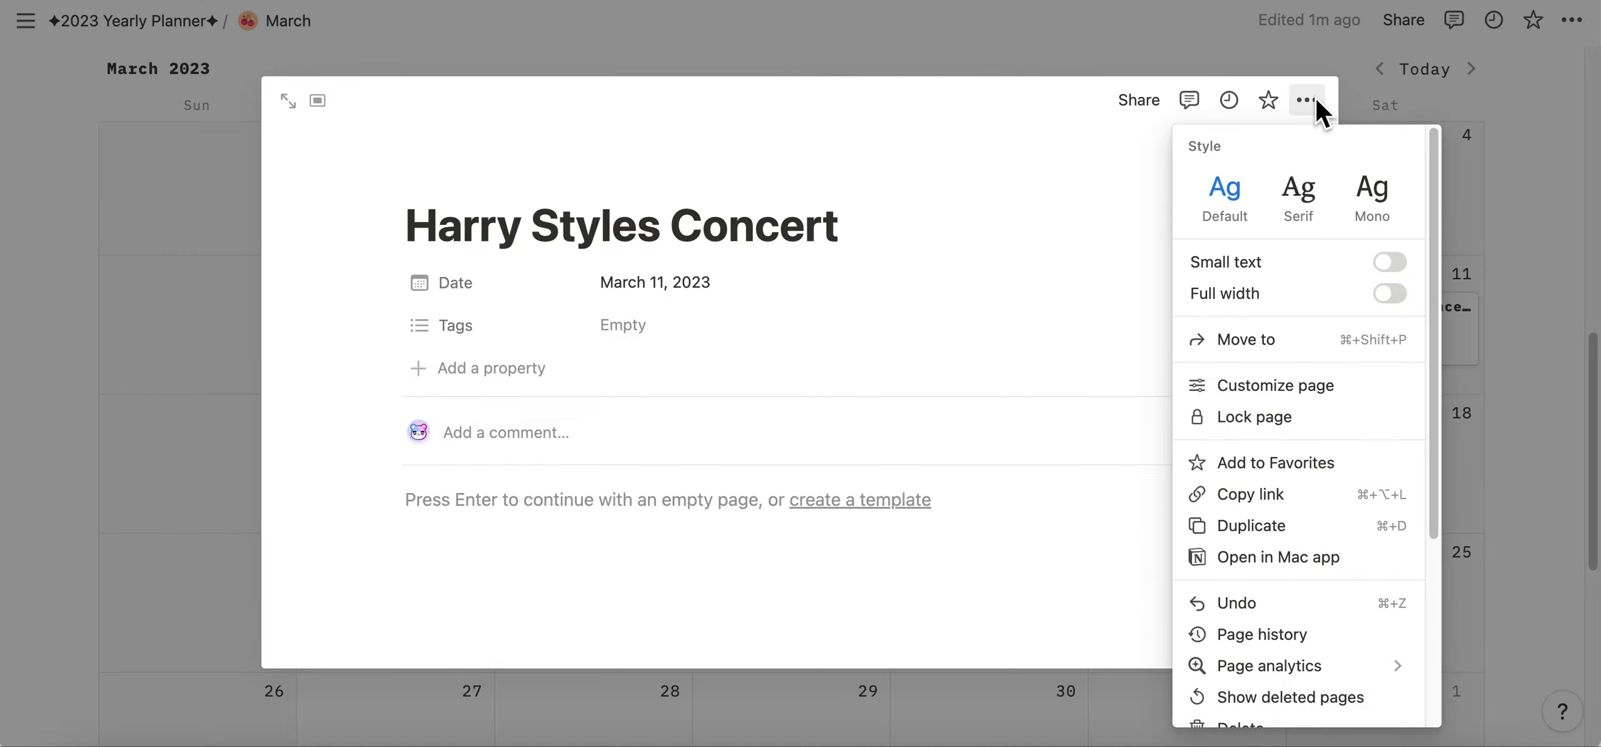
{"action": "left_click", "coordinate": [1376, 200]}
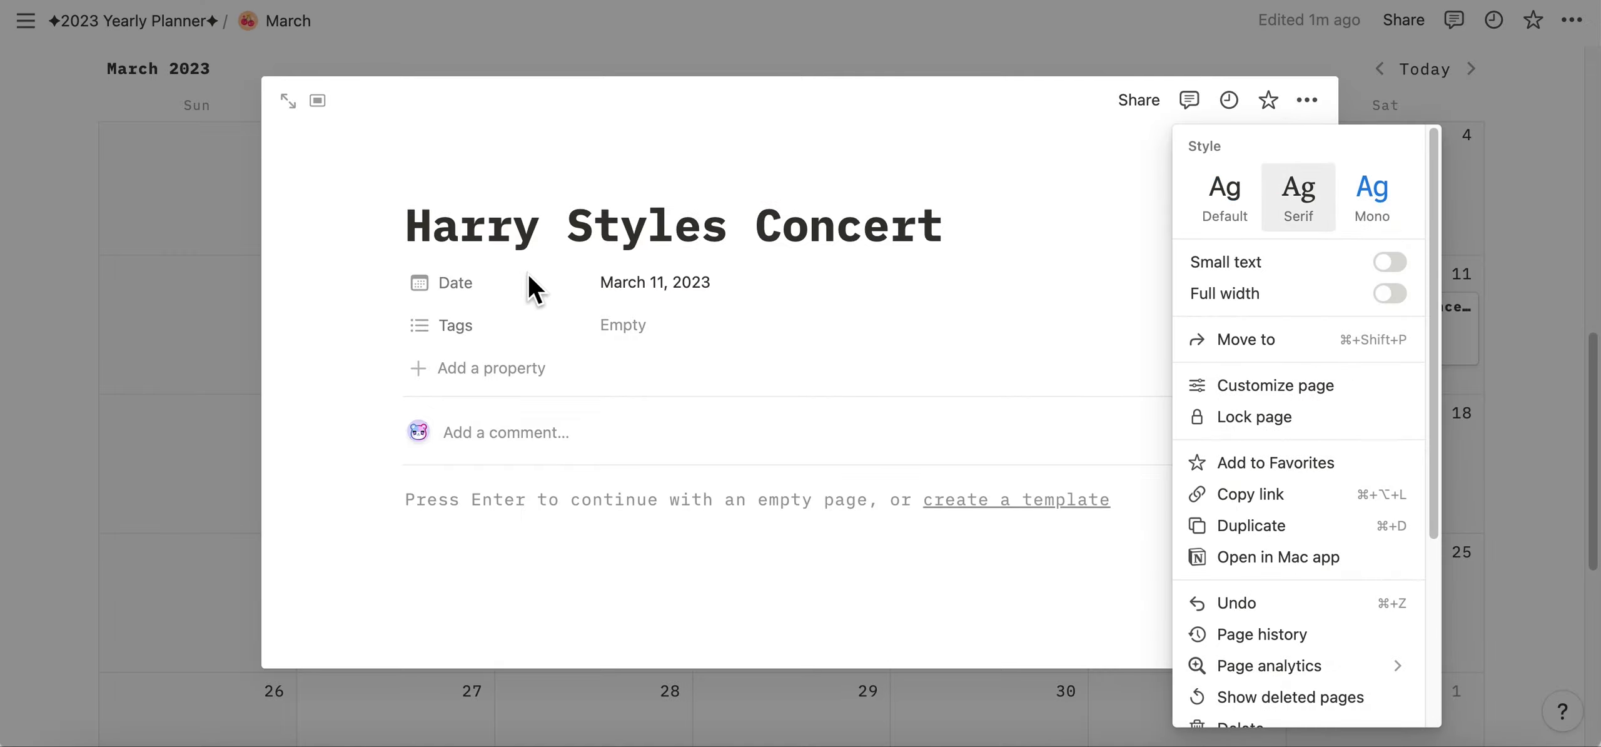
{"action": "left_click", "coordinate": [625, 233]}
{"action": "left_click", "coordinate": [604, 239]}
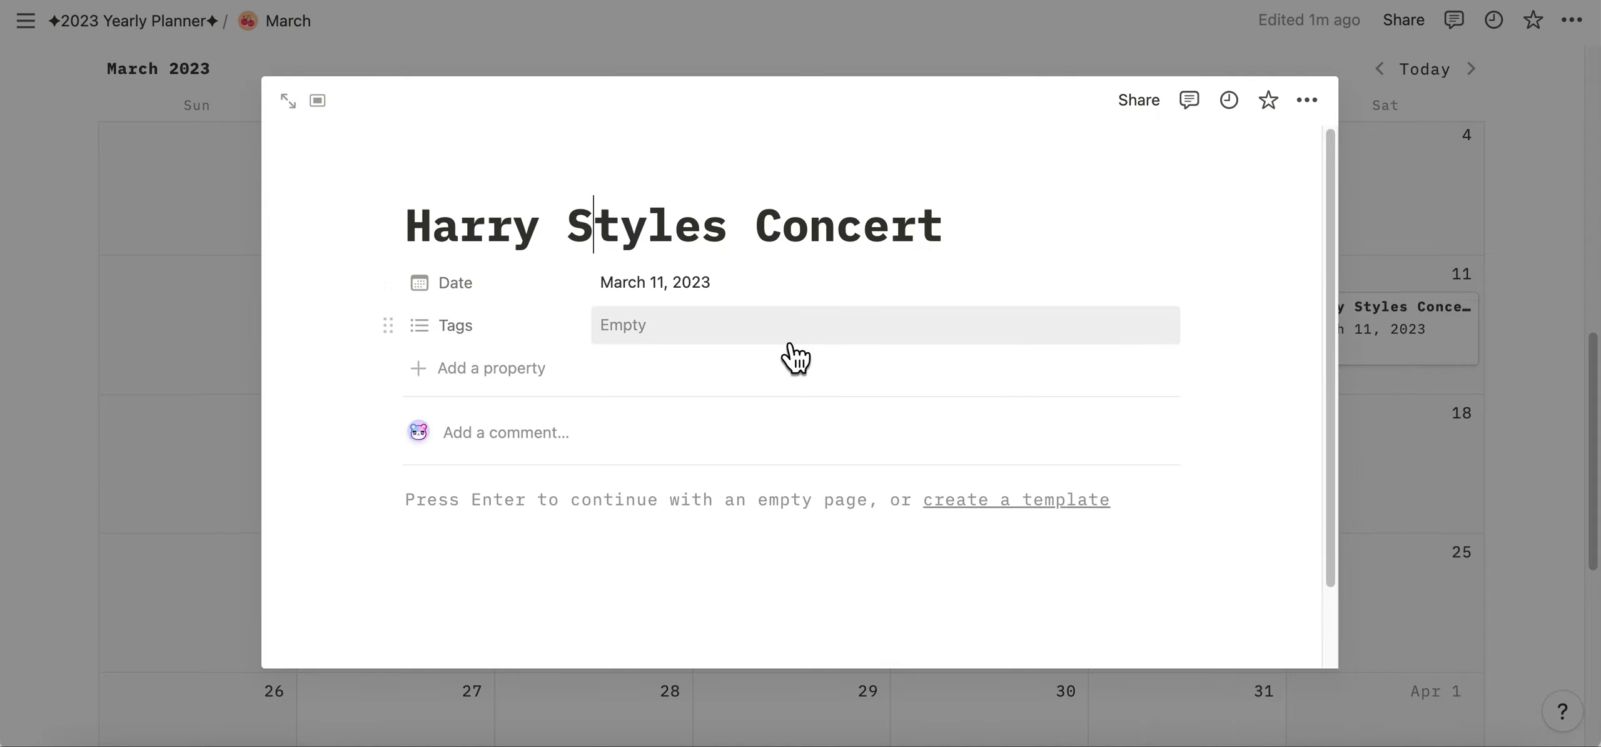
Add the to-do item "pack water and tissues" to the body of the concert page and close the page.
{"action": "scroll", "coordinate": [790, 353], "scroll_direction": "down", "scroll_amount": 2}
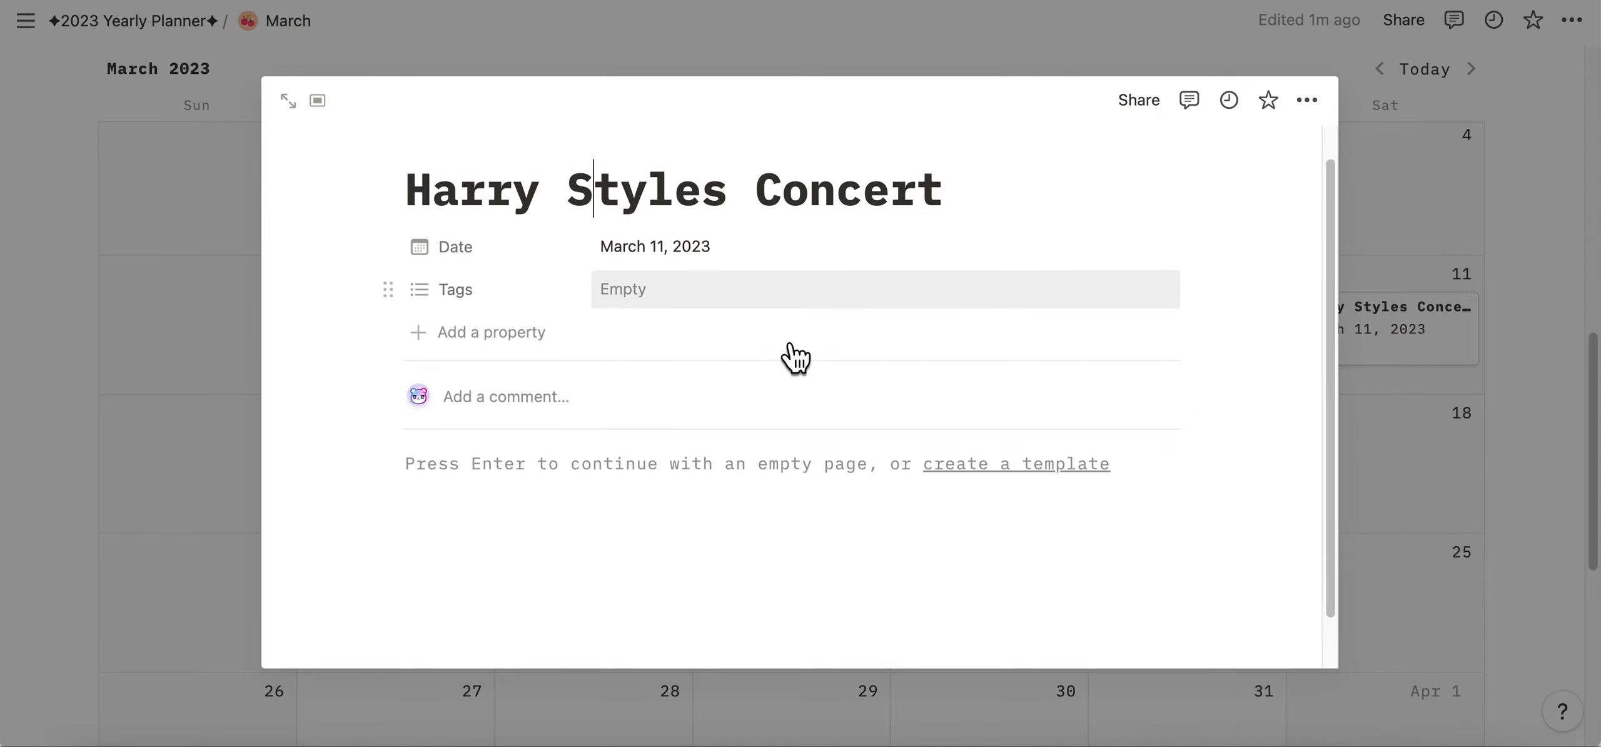
{"action": "left_click", "coordinate": [477, 491]}
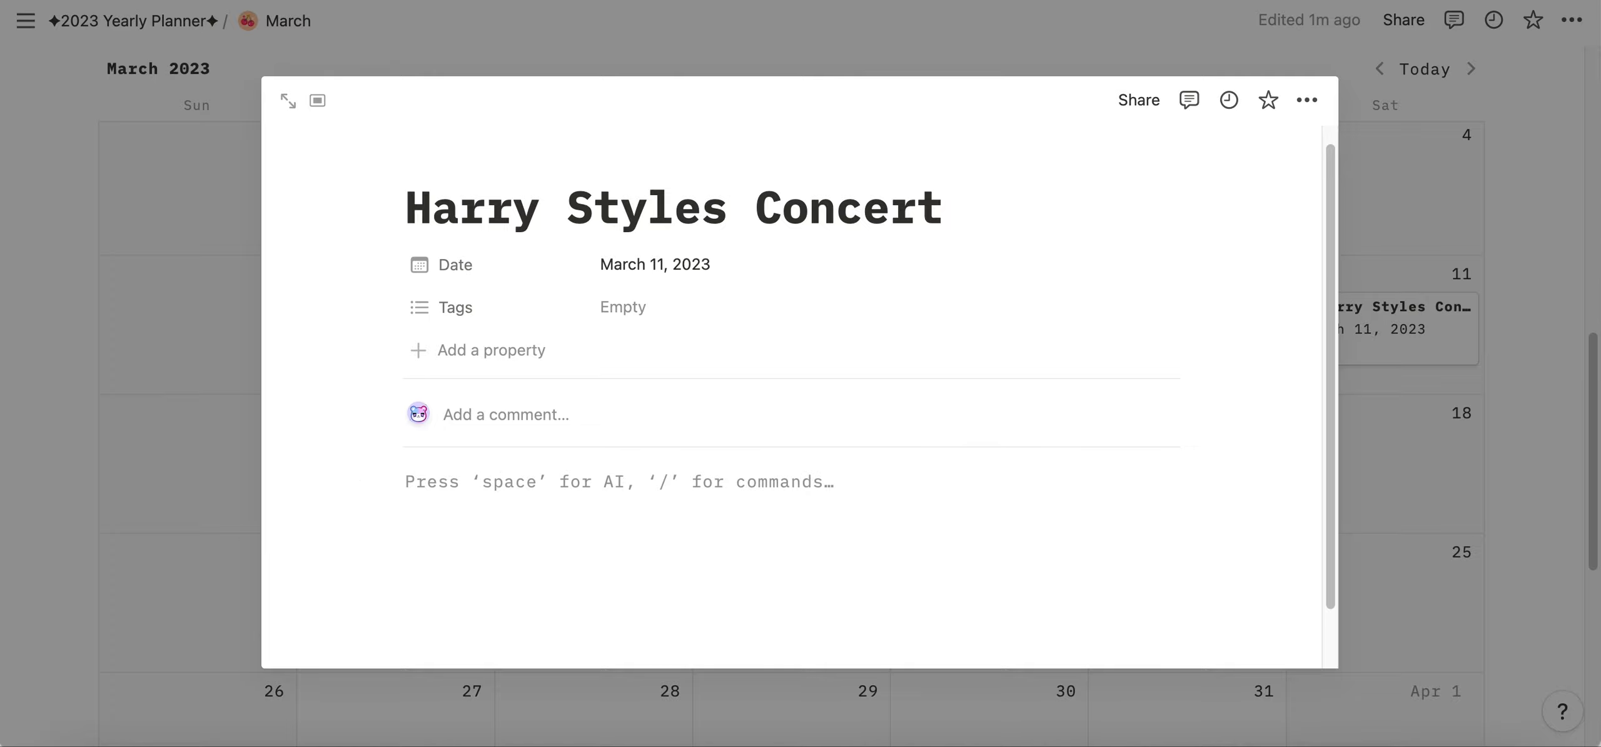
{"action": "type", "text": "/to"}
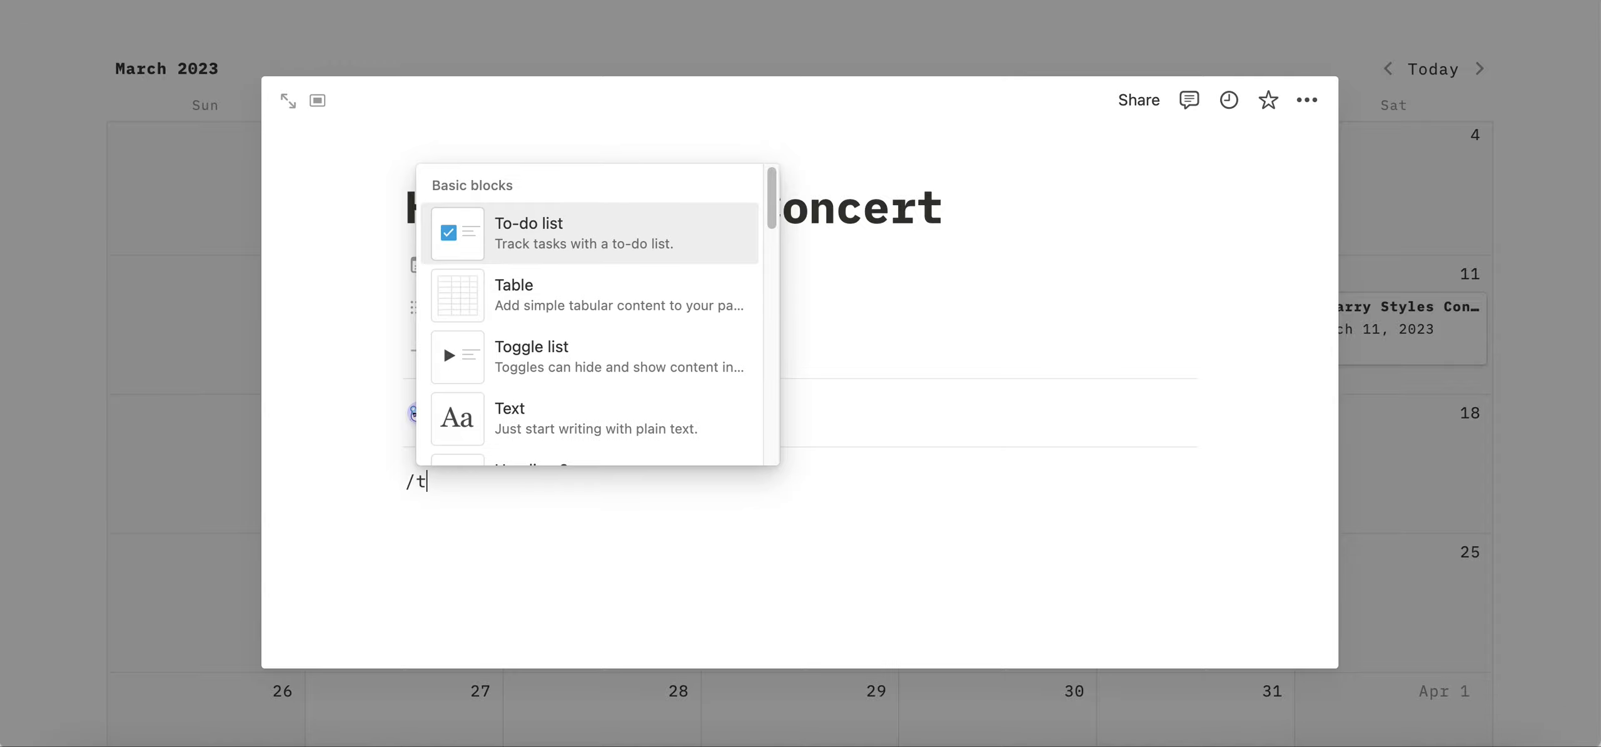
{"action": "left_click", "coordinate": [544, 250]}
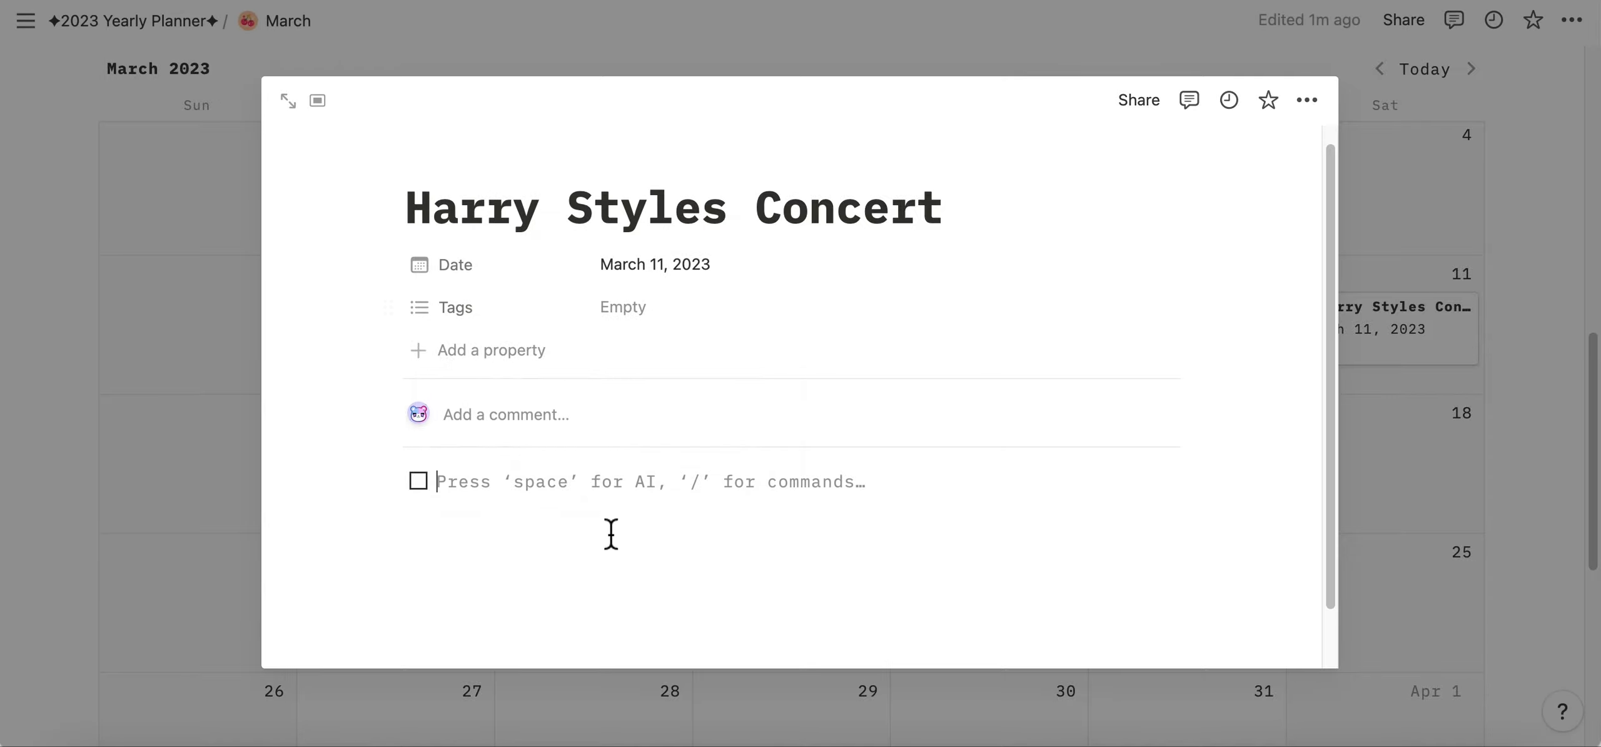
{"action": "type", "text": "pack water and tissues"}
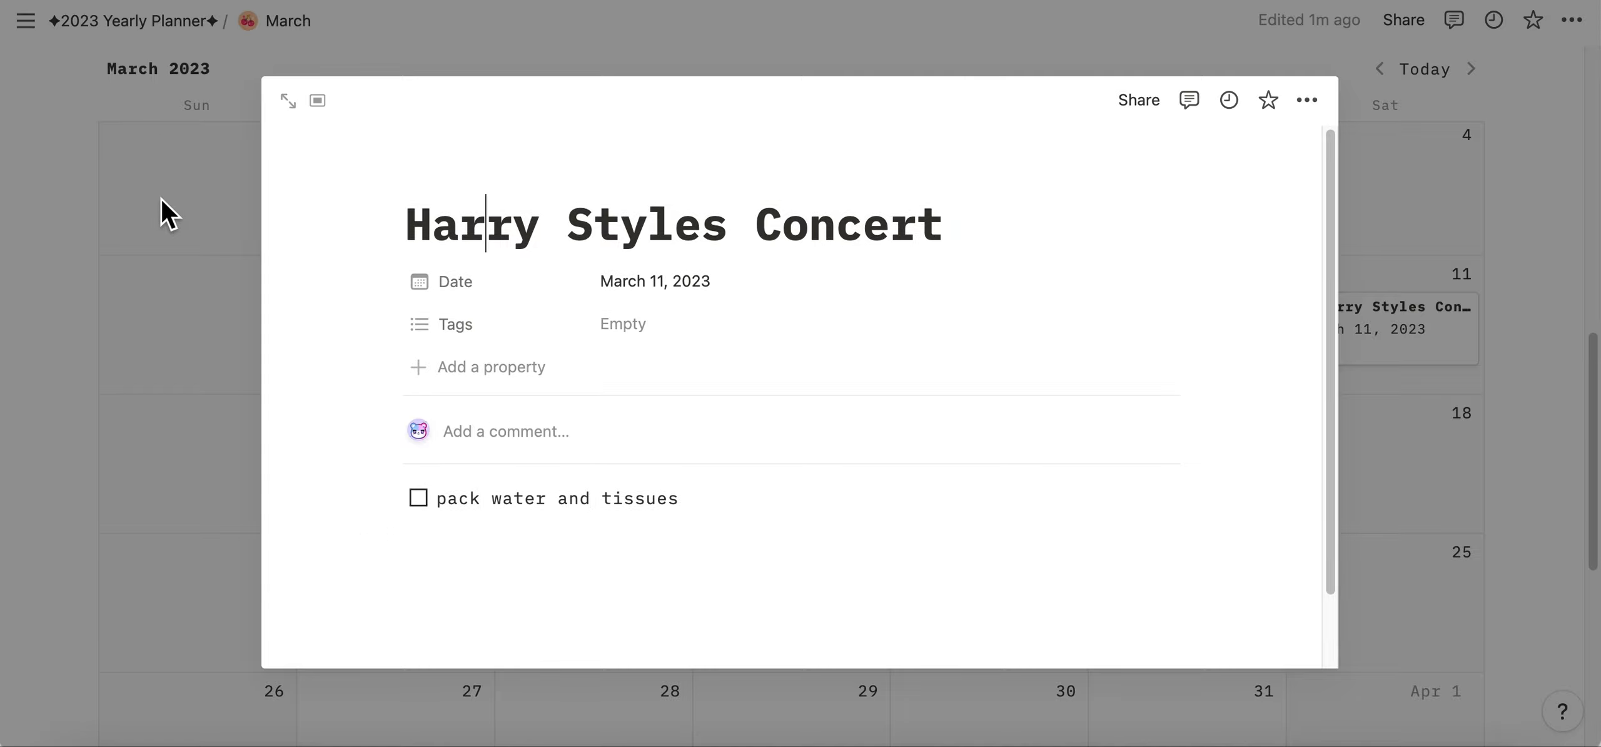
{"action": "left_click", "coordinate": [1535, 198]}
Add the comment "concert starts at 8:00pm" to the March 11 Harry Styles Concert event and include the time 8:00pm in its date.
{"action": "scroll", "coordinate": [1533, 194], "scroll_direction": "up", "scroll_amount": 2}
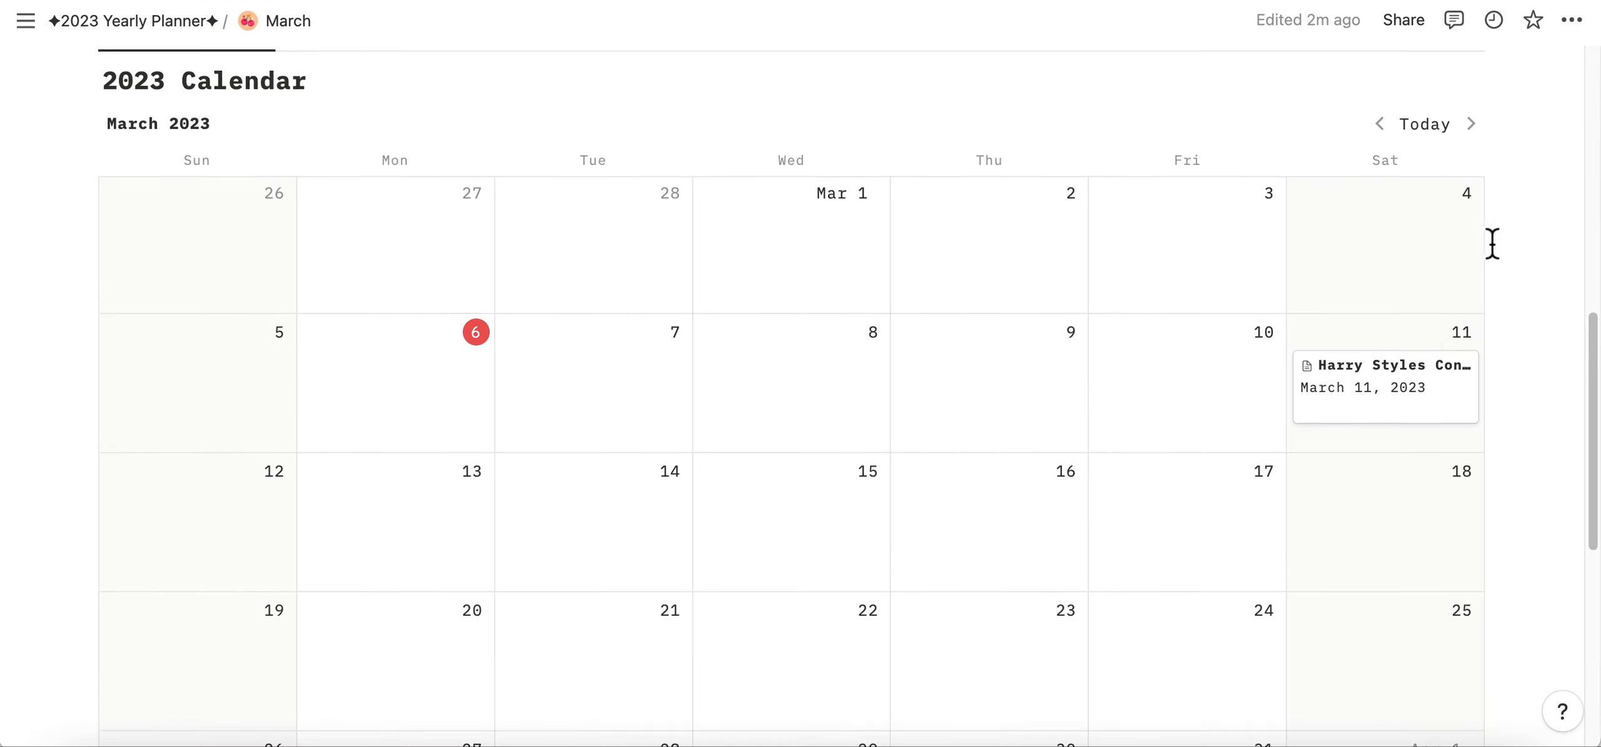
{"action": "left_click", "coordinate": [1428, 395]}
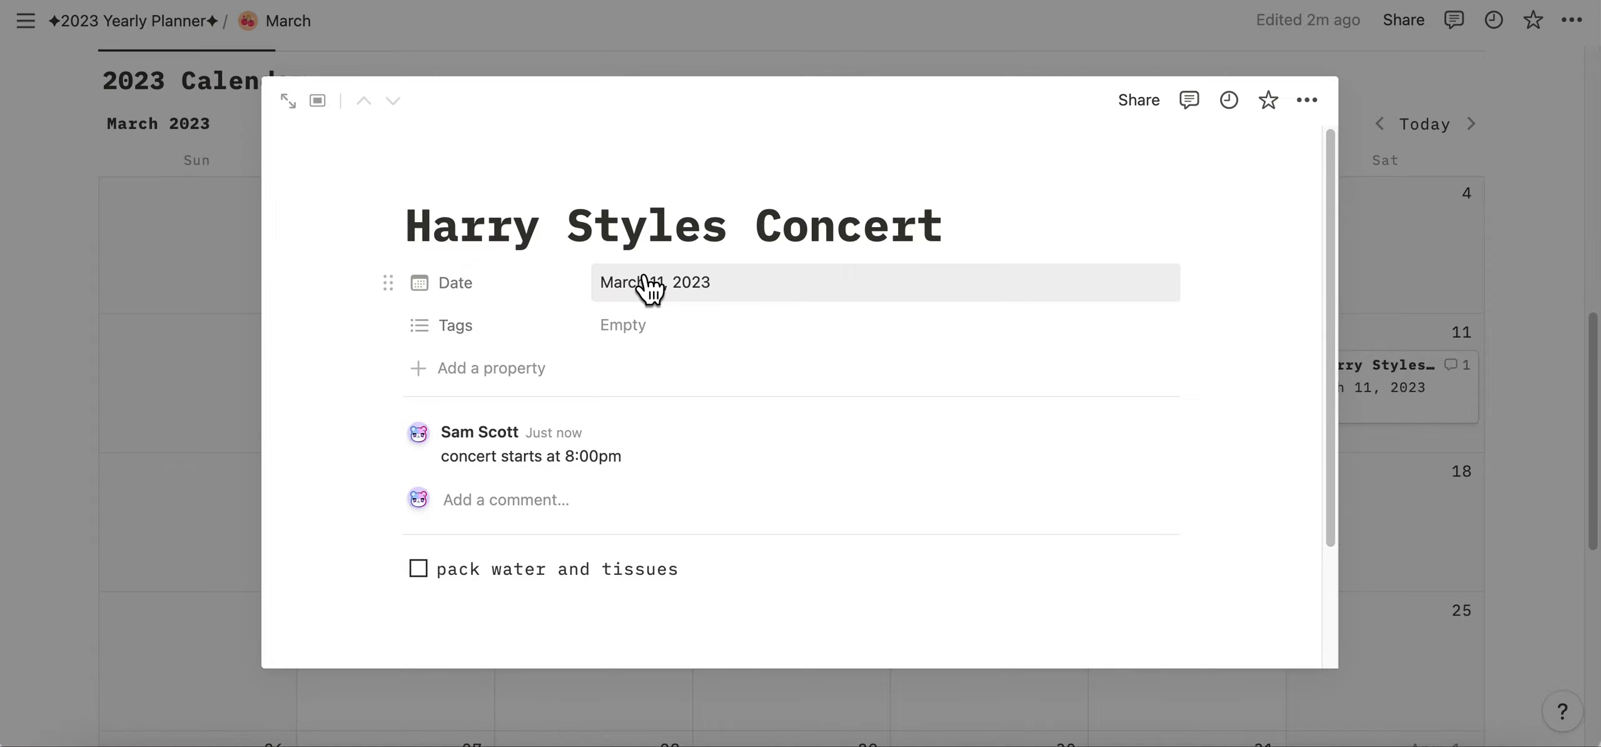
{"action": "left_click", "coordinate": [650, 284]}
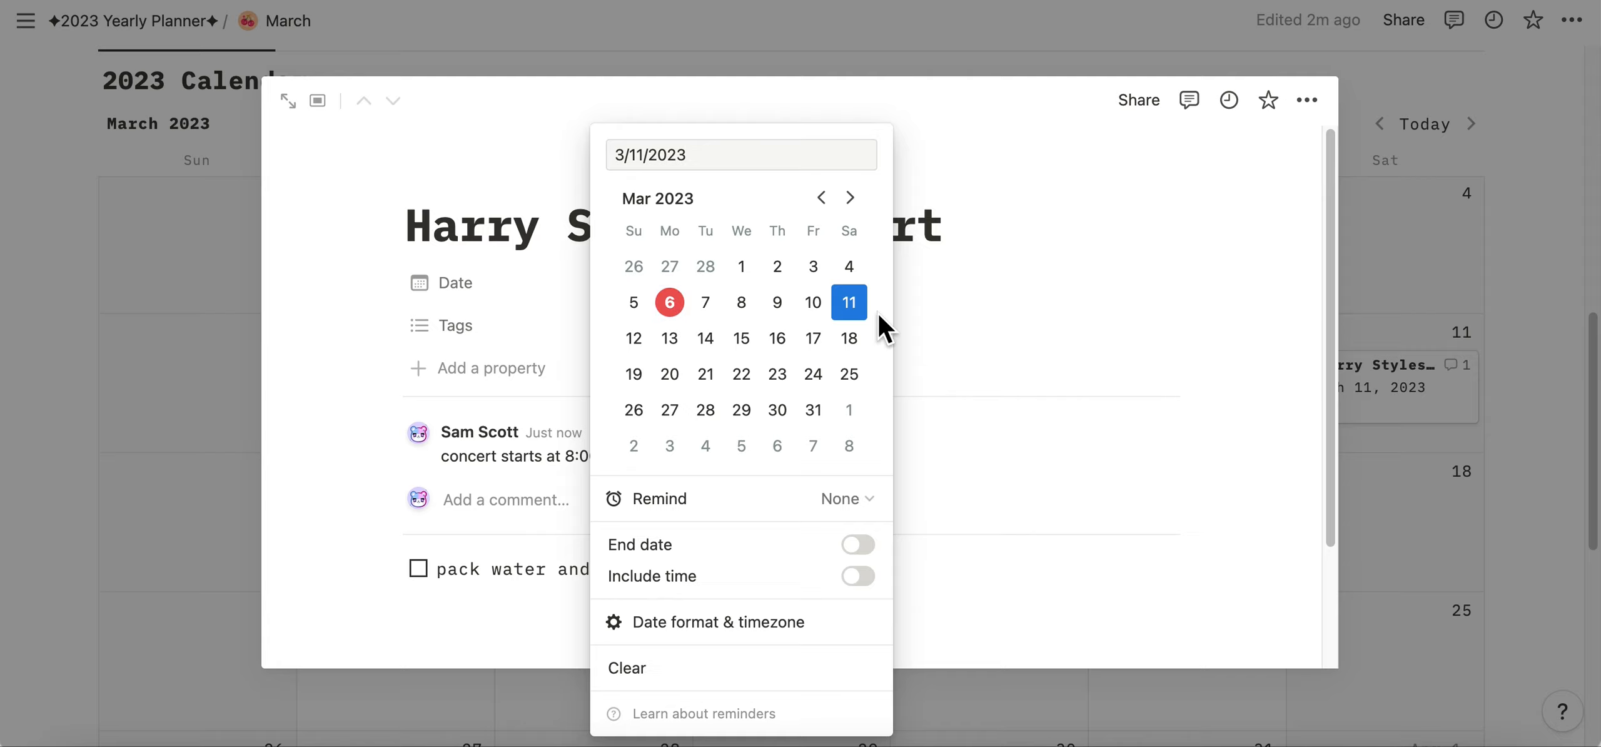
{"action": "left_click", "coordinate": [856, 577]}
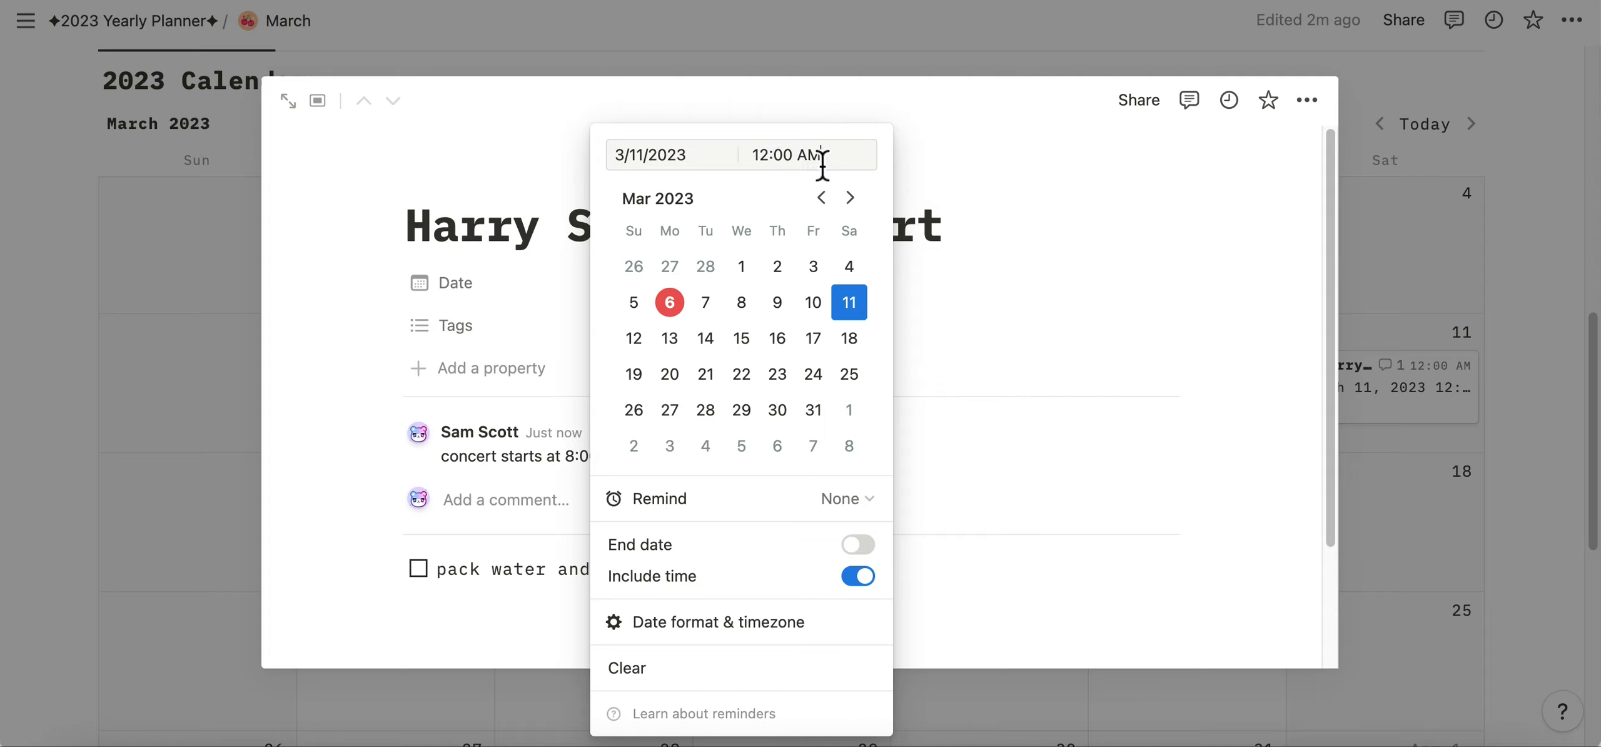
{"action": "left_click_drag", "start_coordinate": [834, 164], "coordinate": [754, 165]}
{"action": "type", "text": "8"}
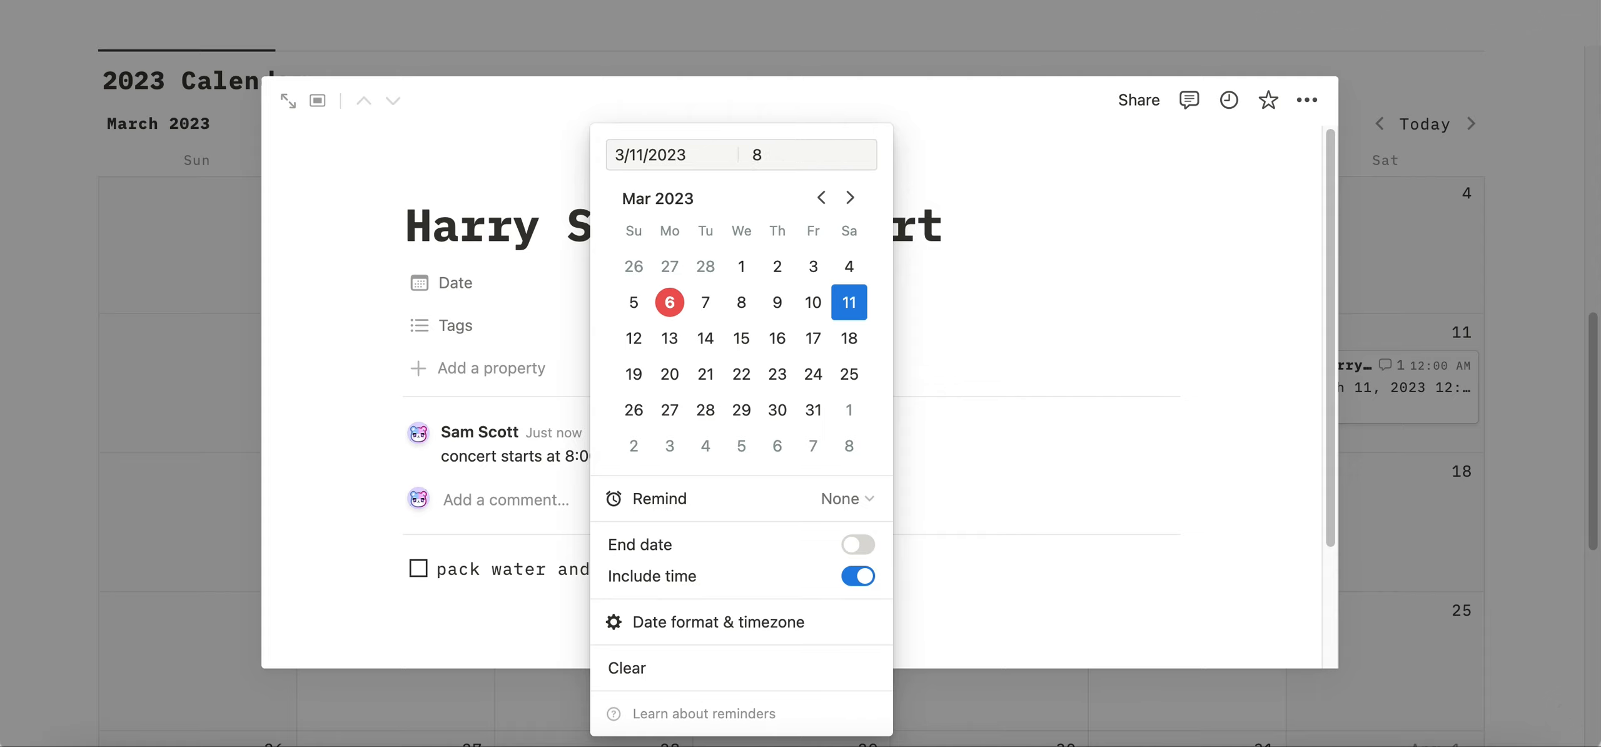
{"action": "type", "text": ":00pm"}
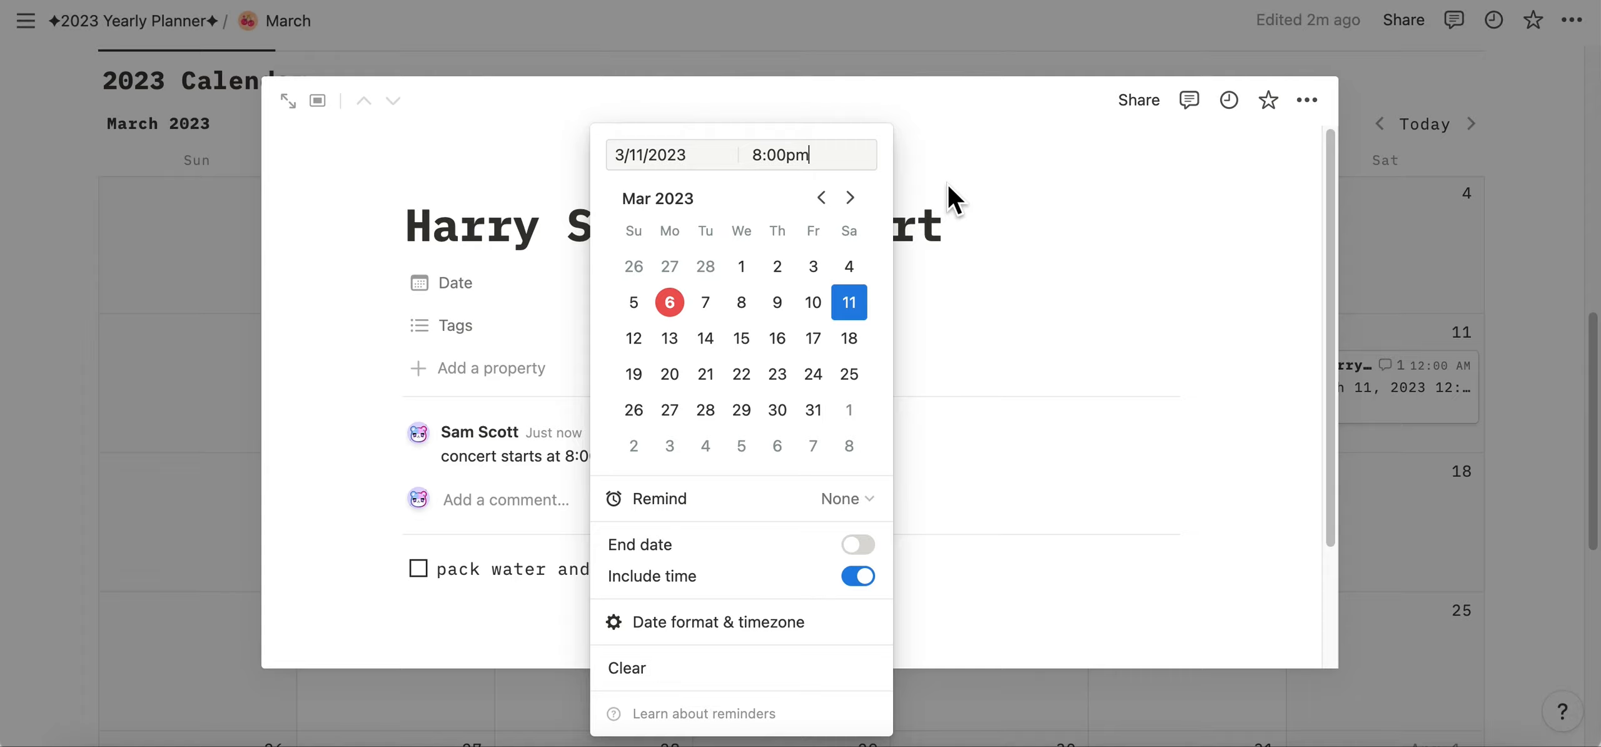
{"action": "left_click", "coordinate": [944, 204]}
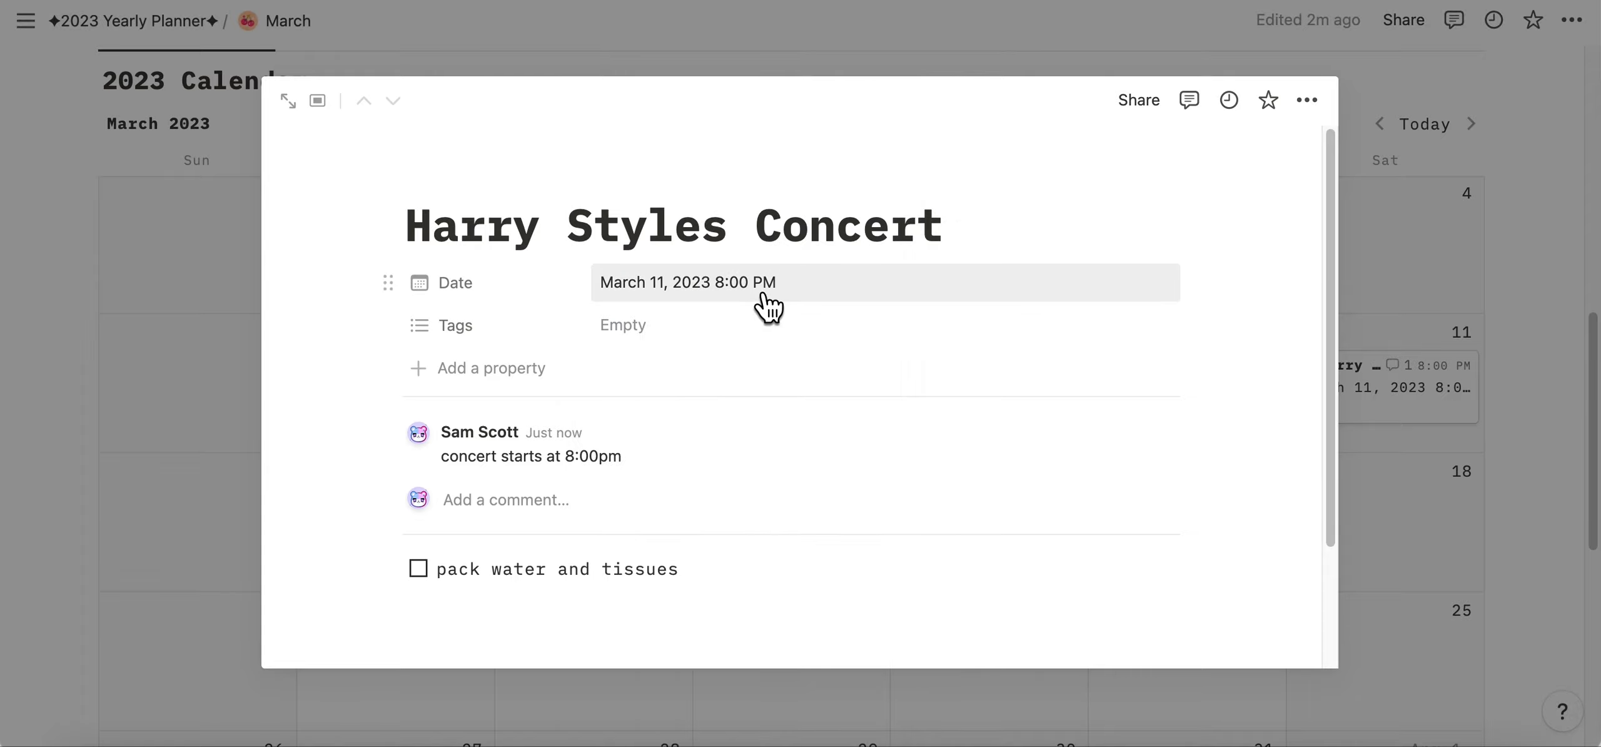
{"action": "left_click", "coordinate": [199, 300]}
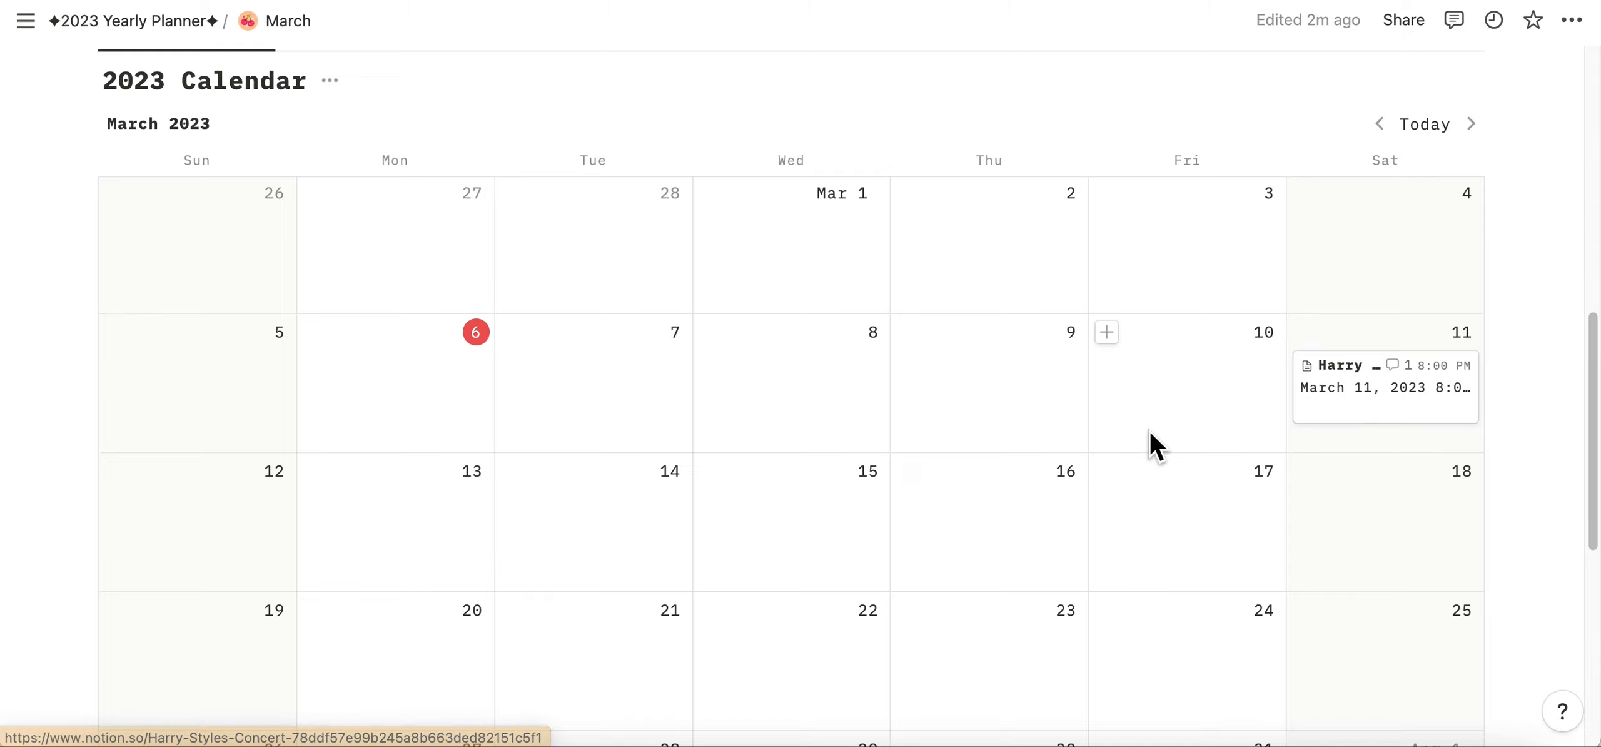
Delete the Harry Styles Concert event from the March calendar.
{"action": "scroll", "coordinate": [1149, 432], "scroll_direction": "down", "scroll_amount": 1}
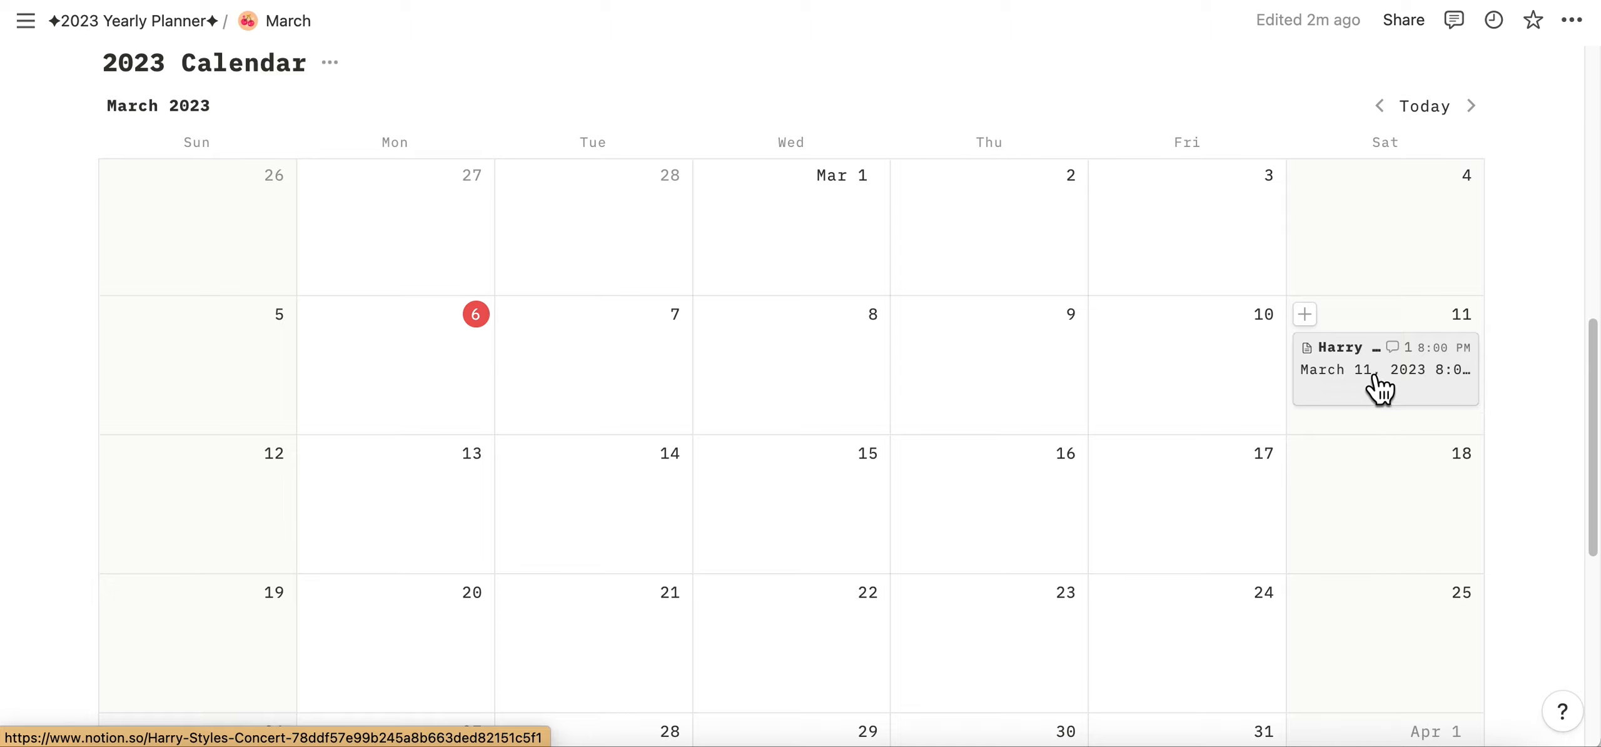
{"action": "right_click", "coordinate": [1385, 391]}
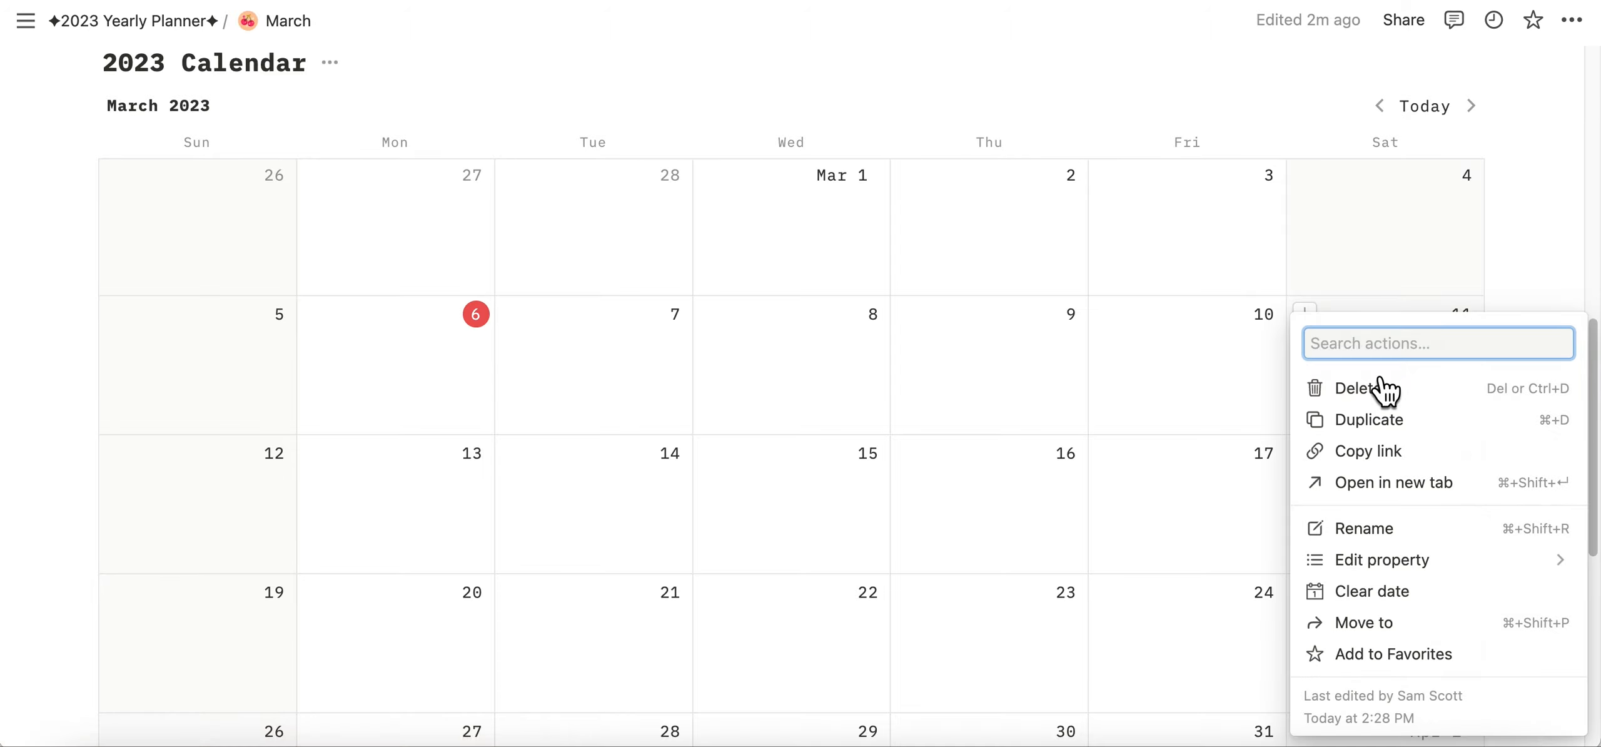
{"action": "left_click", "coordinate": [1410, 394]}
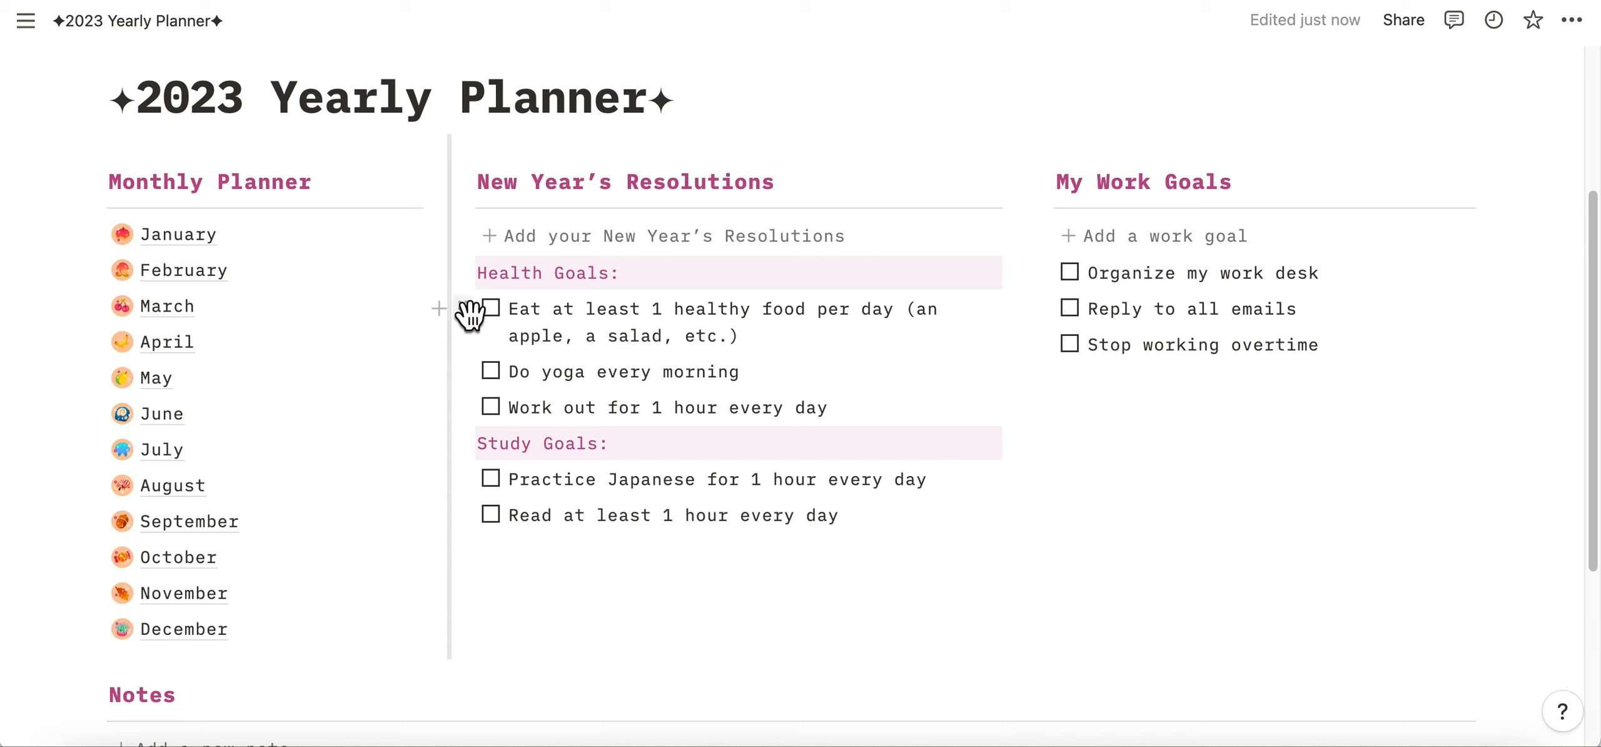
Move the "Eat at least 1 healthy food per day" to-do below the yoga item and on into Study Goals, under "Practice Japanese for 1 hour every day".
{"action": "left_click_drag", "start_coordinate": [464, 310], "coordinate": [466, 392]}
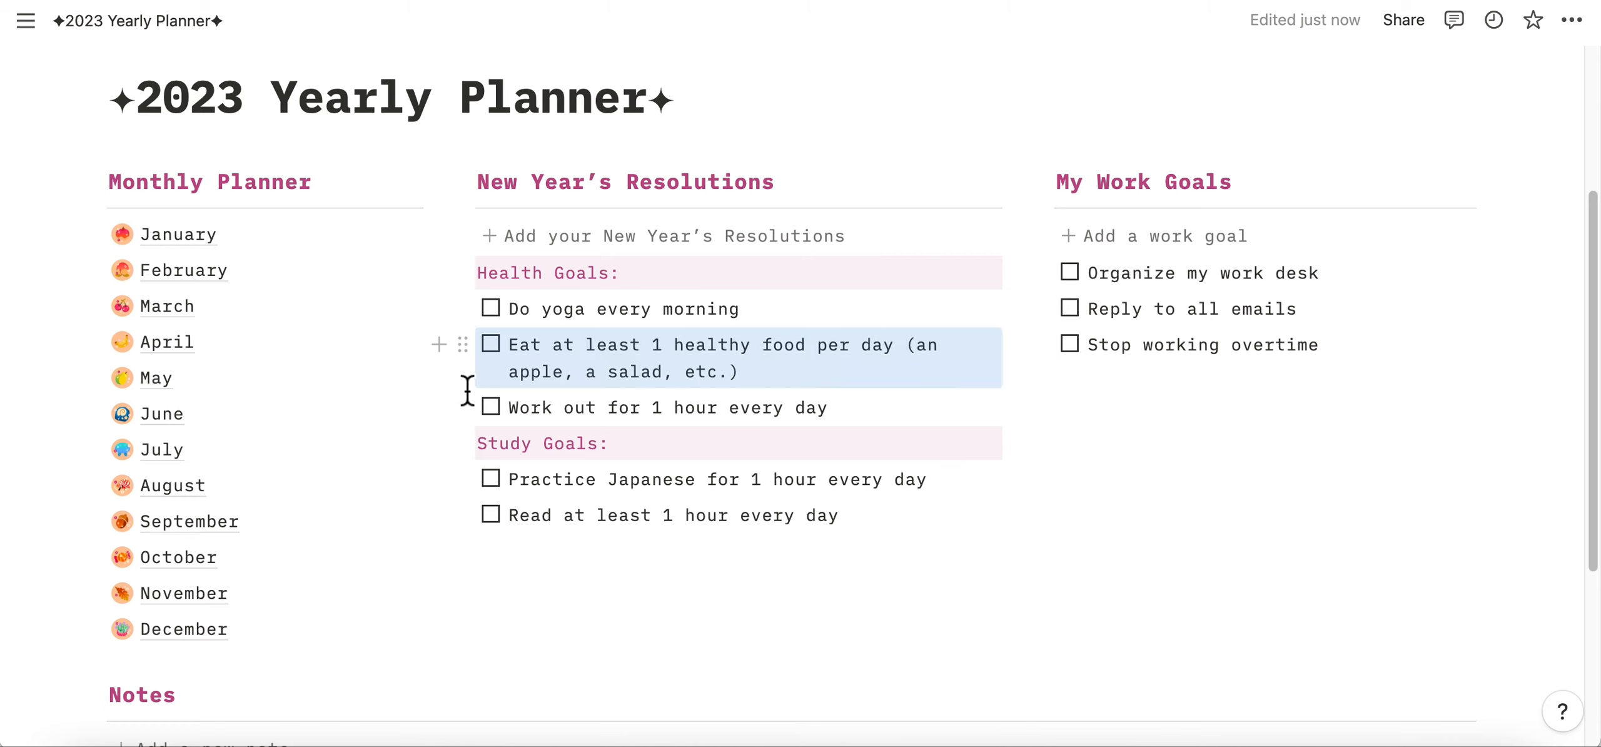
{"action": "left_click_drag", "start_coordinate": [463, 346], "coordinate": [469, 504]}
{"action": "left_click", "coordinate": [841, 516]}
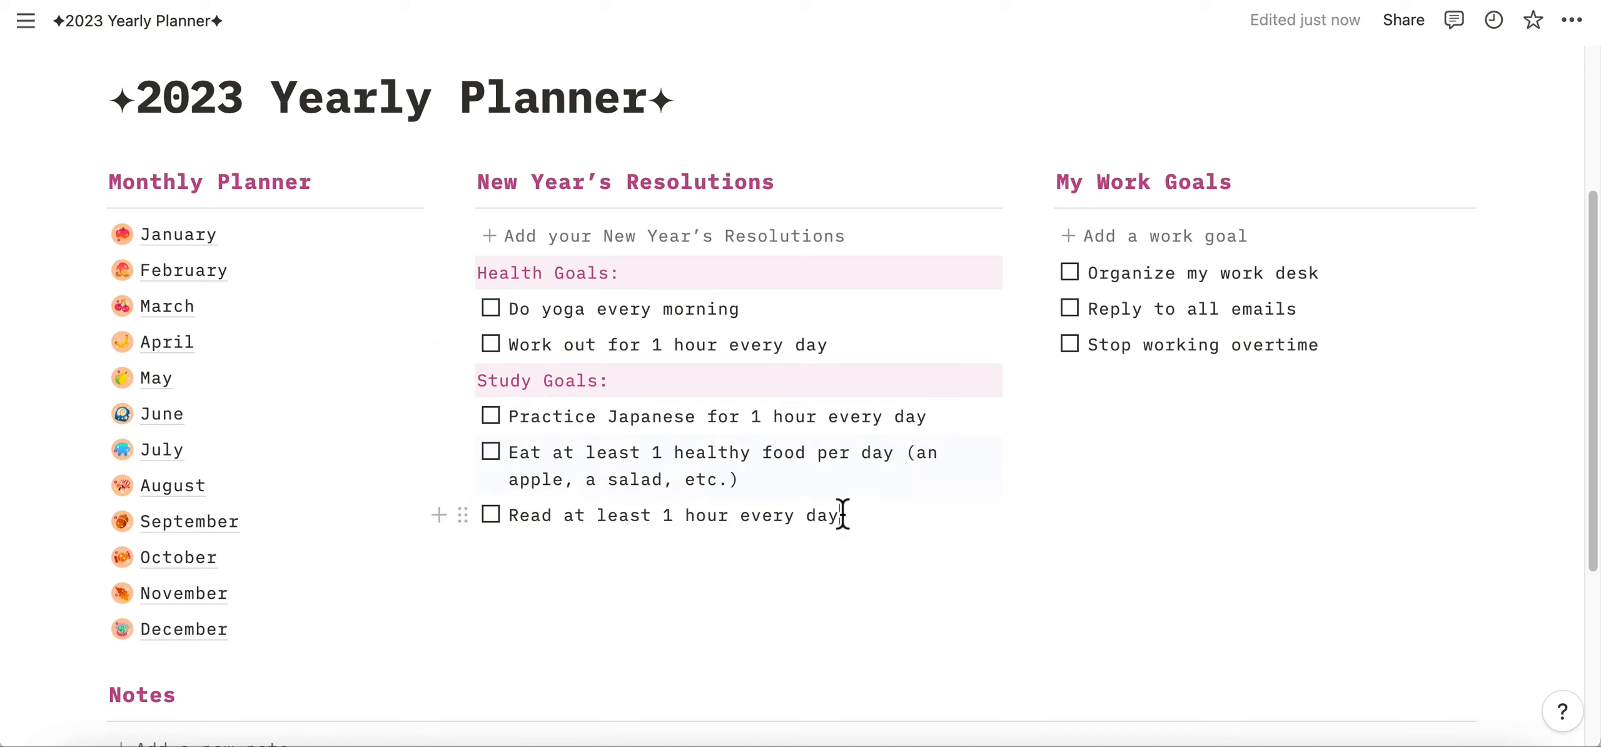
Return the healthy food to-do to Health Goals, directly below "Do yoga every morning".
{"action": "mouse_move", "coordinate": [458, 452]}
{"action": "left_mouse_down"}
{"action": "mouse_move", "coordinate": [468, 329]}
{"action": "mouse_move", "coordinate": [490, 308]}
{"action": "left_mouse_up"}
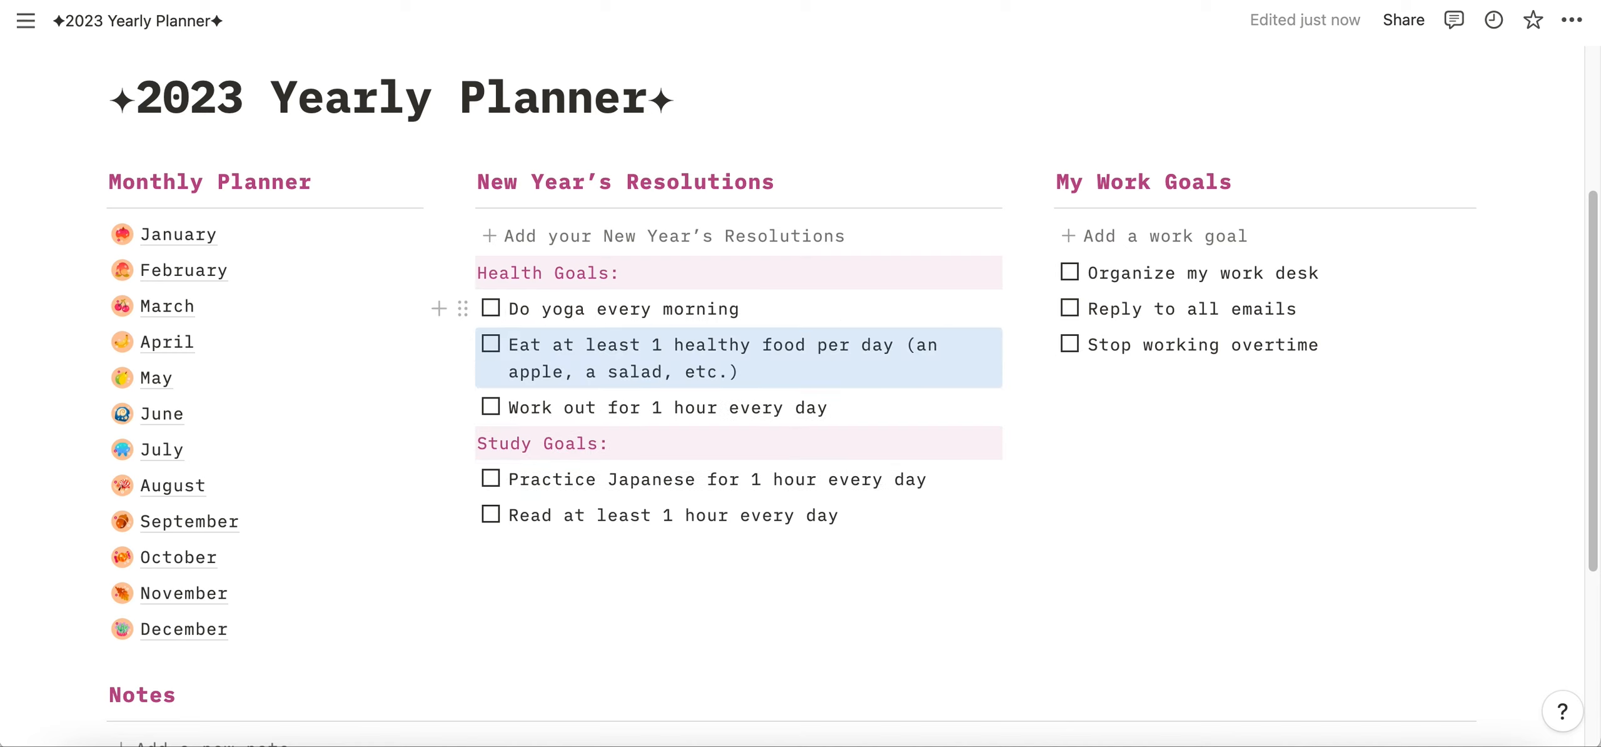
{"action": "left_click", "coordinate": [696, 345]}
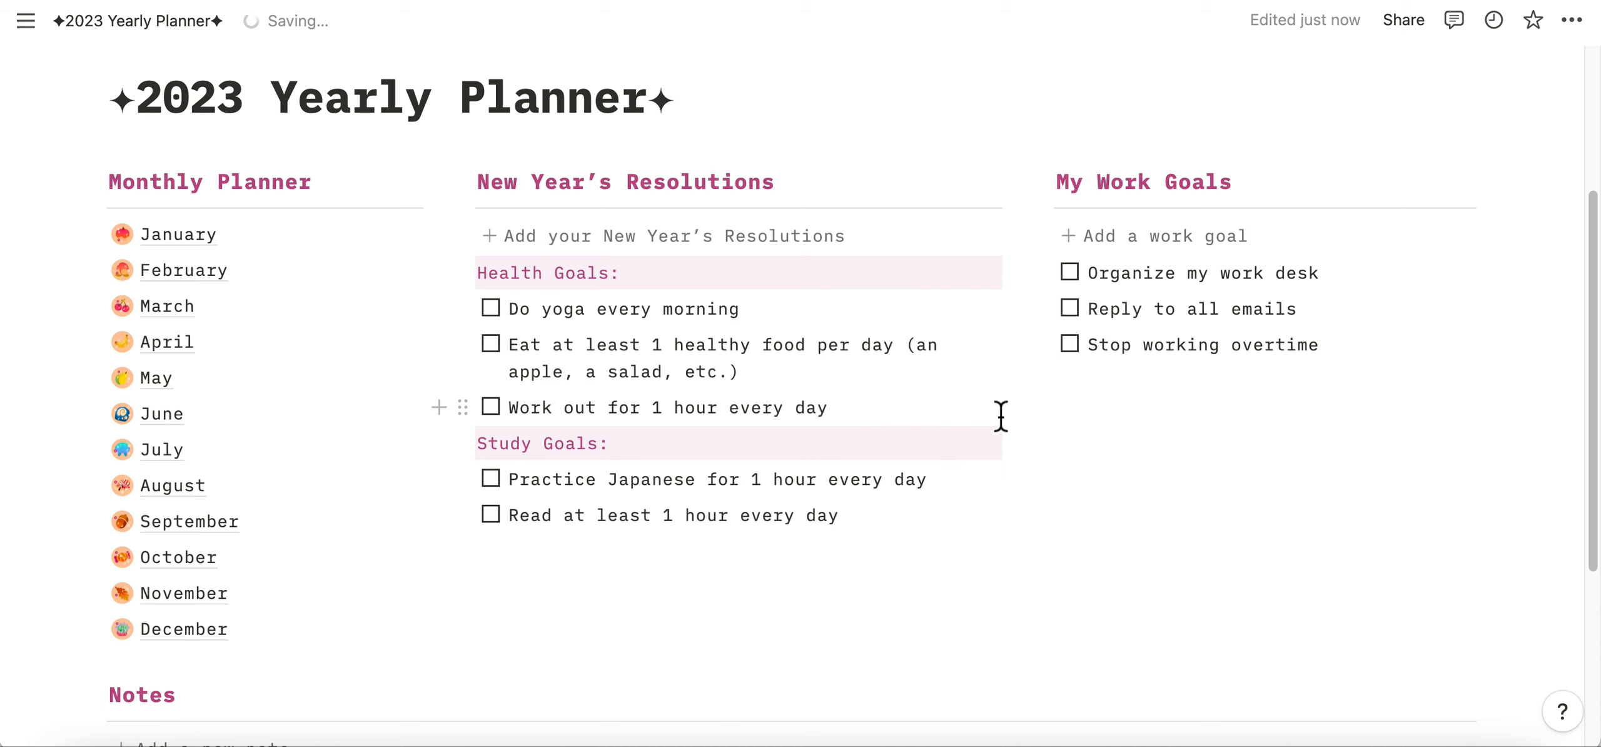
Move the Health Goals heading together with its three to-do items below the Study Goals items.
{"action": "mouse_move", "coordinate": [852, 400]}
{"action": "left_mouse_down"}
{"action": "mouse_move", "coordinate": [511, 340]}
{"action": "mouse_move", "coordinate": [468, 275]}
{"action": "mouse_move", "coordinate": [481, 289]}
{"action": "left_mouse_up"}
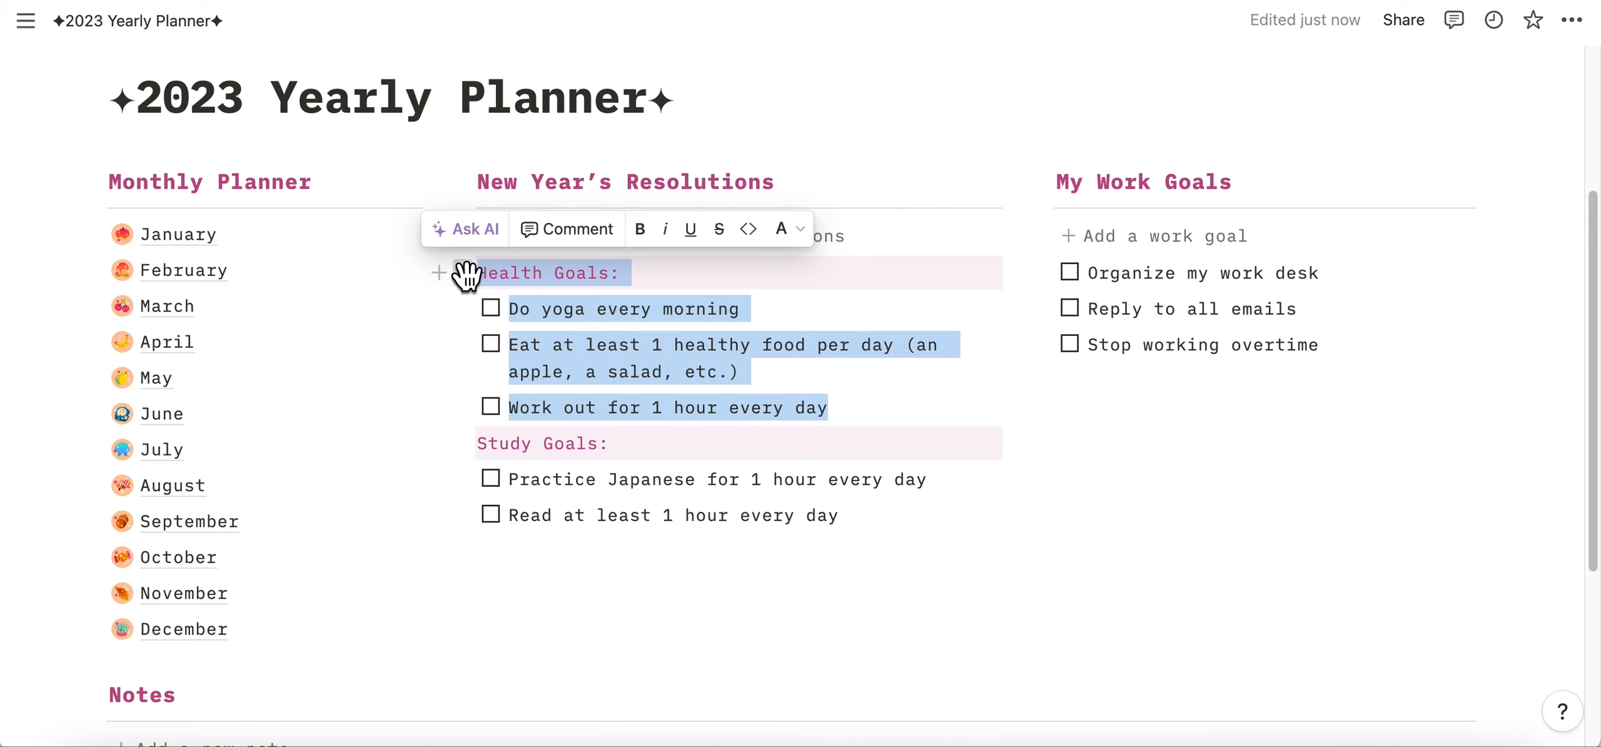
{"action": "left_click_drag", "start_coordinate": [462, 275], "coordinate": [495, 539]}
{"action": "left_click", "coordinate": [694, 346]}
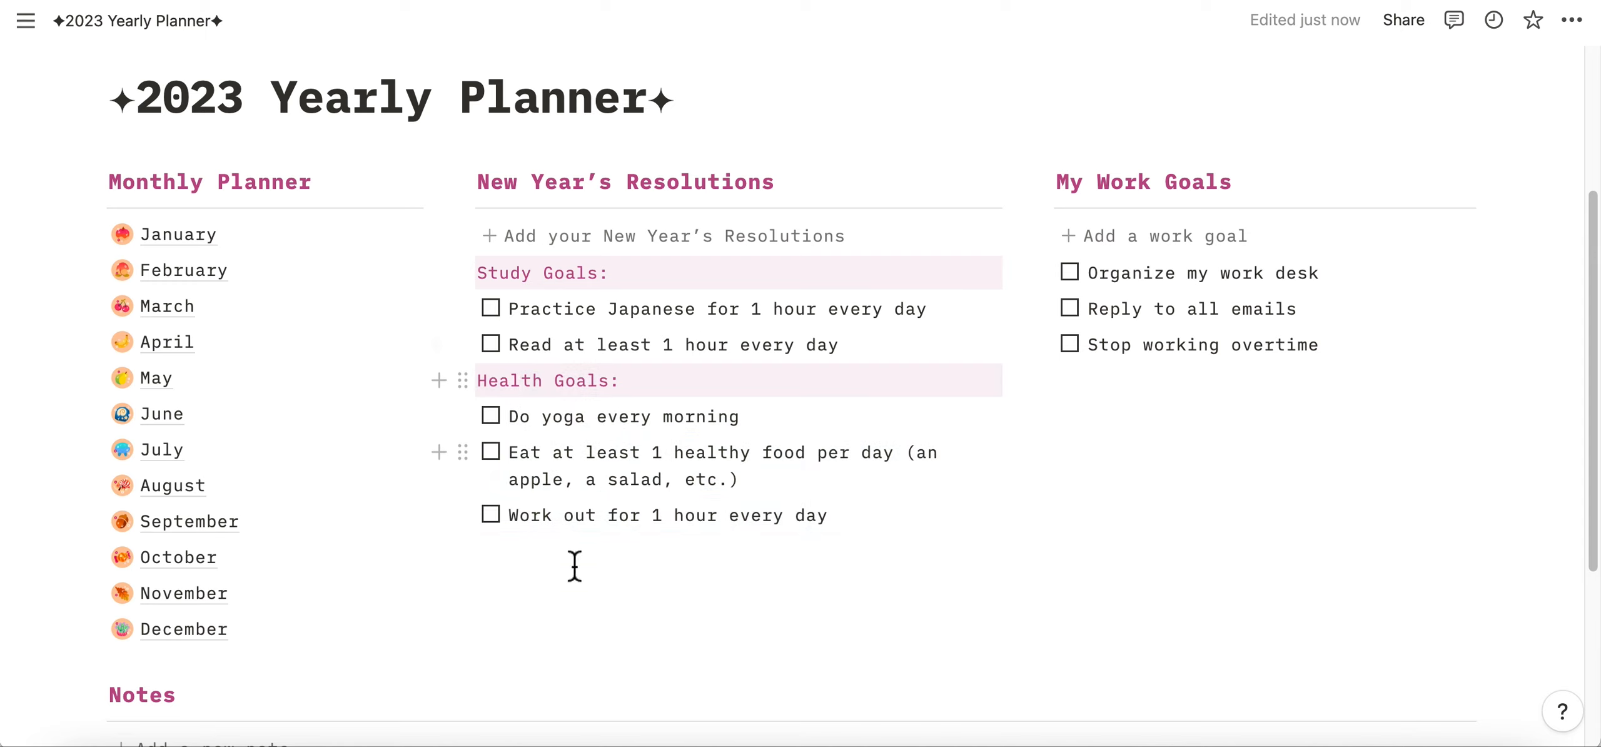
{"action": "left_click", "coordinate": [540, 282]}
{"action": "left_click_drag", "start_coordinate": [844, 522], "coordinate": [703, 460]}
{"action": "left_click", "coordinate": [596, 452]}
{"action": "mouse_move", "coordinate": [462, 380]}
{"action": "left_mouse_down"}
{"action": "mouse_move", "coordinate": [464, 256]}
{"action": "mouse_move", "coordinate": [464, 404]}
{"action": "left_mouse_up"}
{"action": "left_click", "coordinate": [891, 516]}
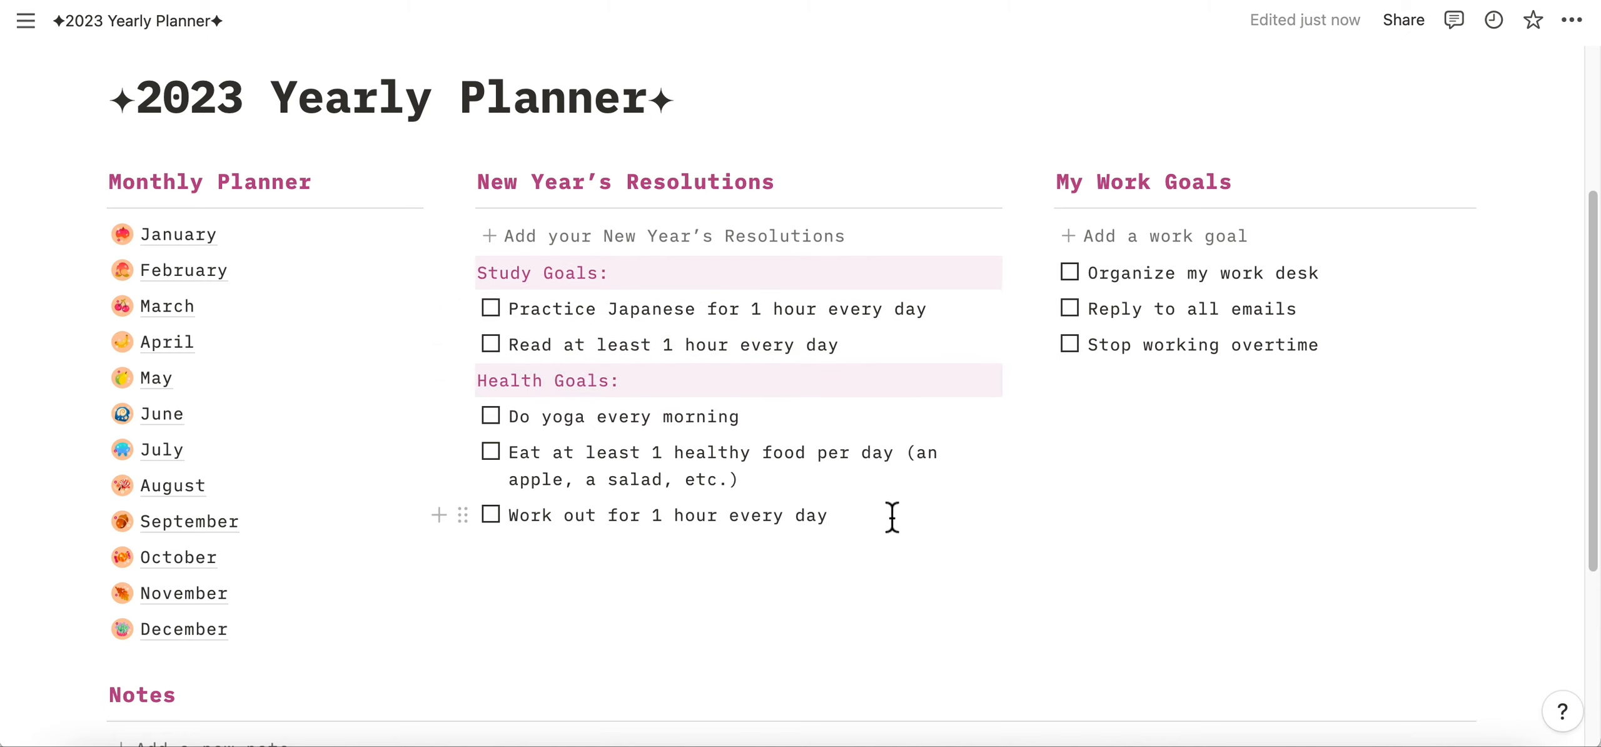